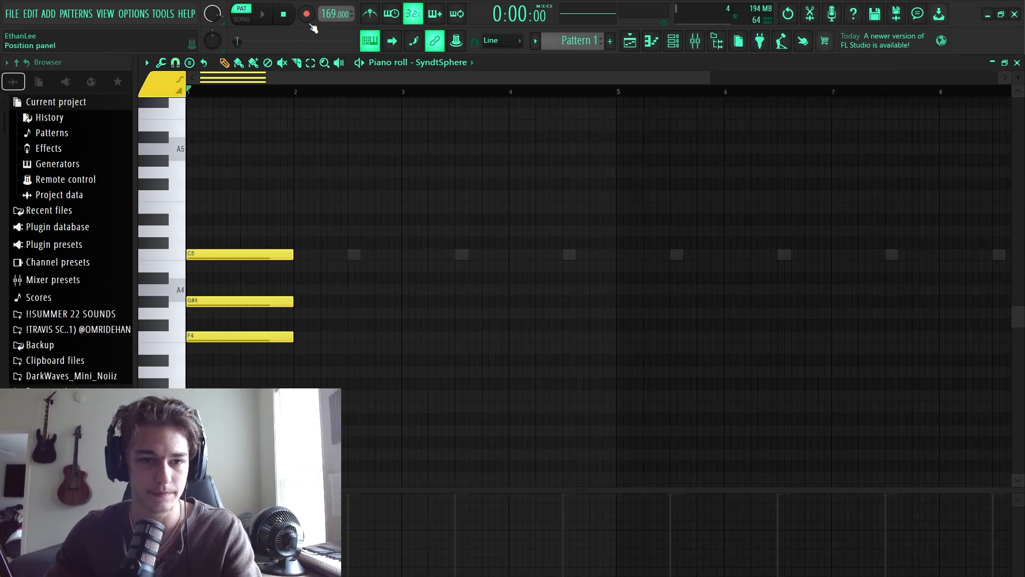
# Shorten all three notes of the opening chord to three beats.
pyautogui.press('space')
pyautogui.scroll(1, 551, 320)
pyautogui.scroll(2, 510, 273)
pyautogui.press('space')
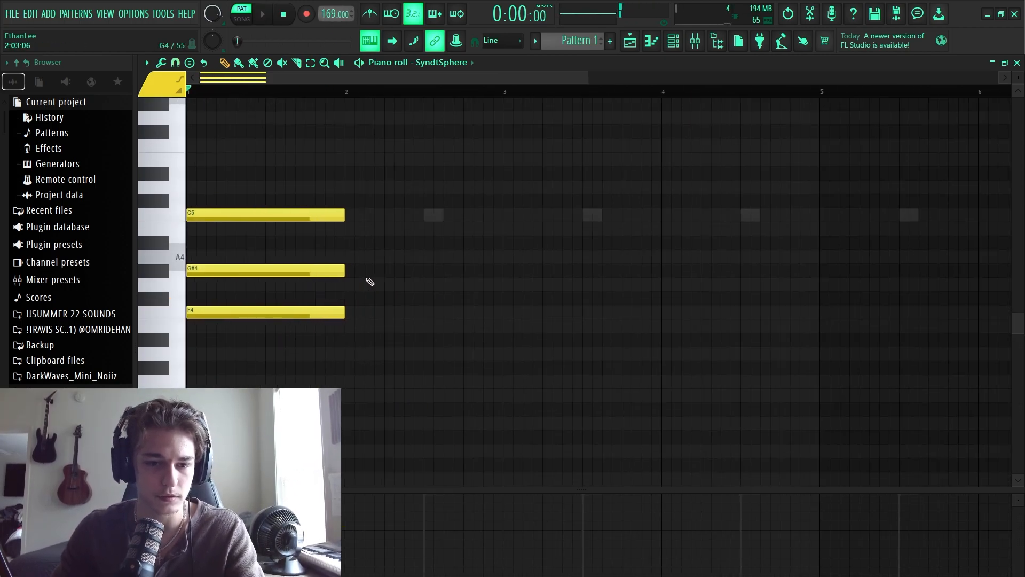
pyautogui.scroll(-1, 331, 240)
pyautogui.hotkey('ctrl', 'a')
pyautogui.moveTo(329, 230); pyautogui.dragTo(296, 214)
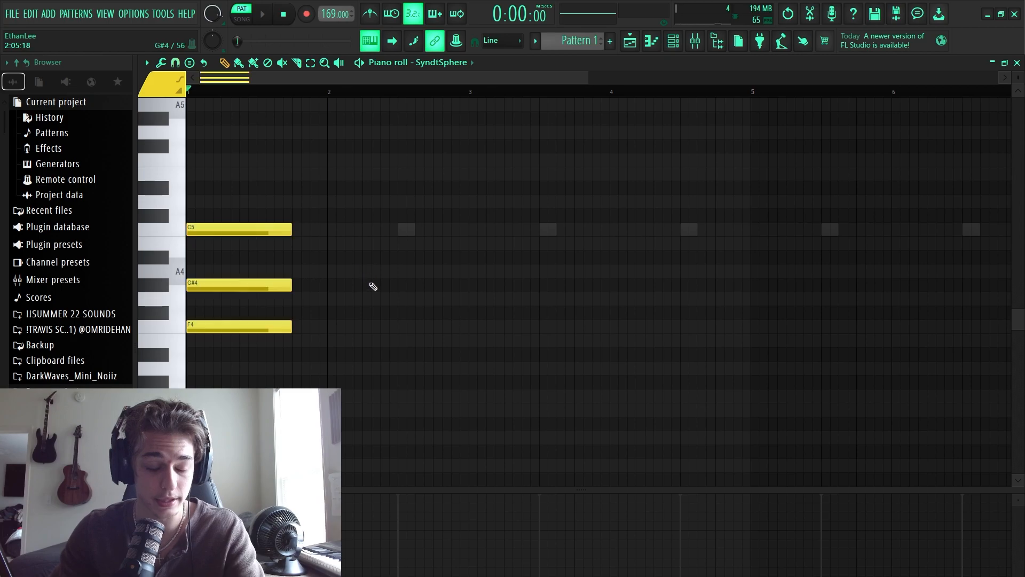
# Duplicate the chord directly after itself and move the copy's lower two notes down to D#4 and G4.
pyautogui.hotkey('ctrl', 'b')
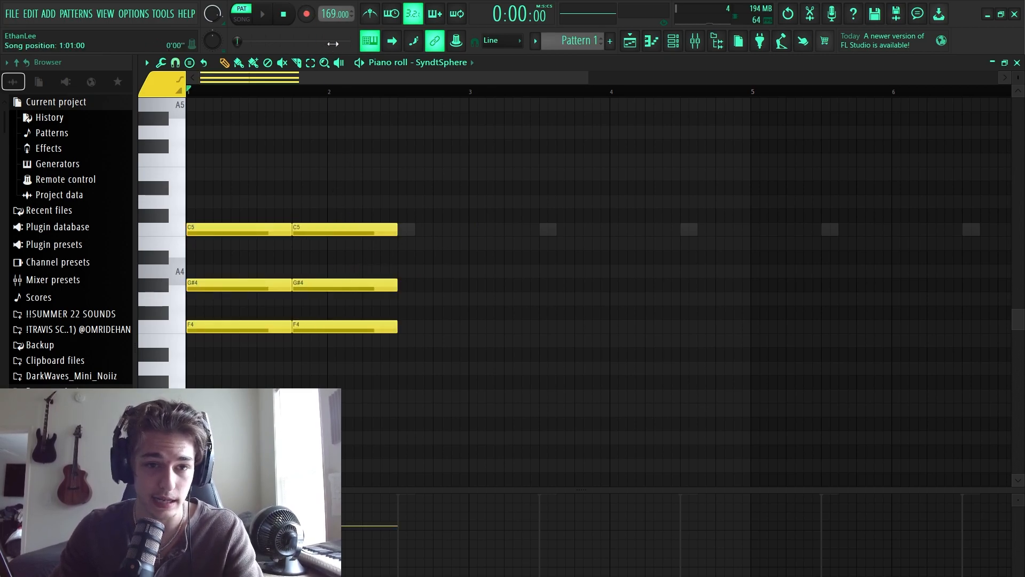
pyautogui.click(371, 323)
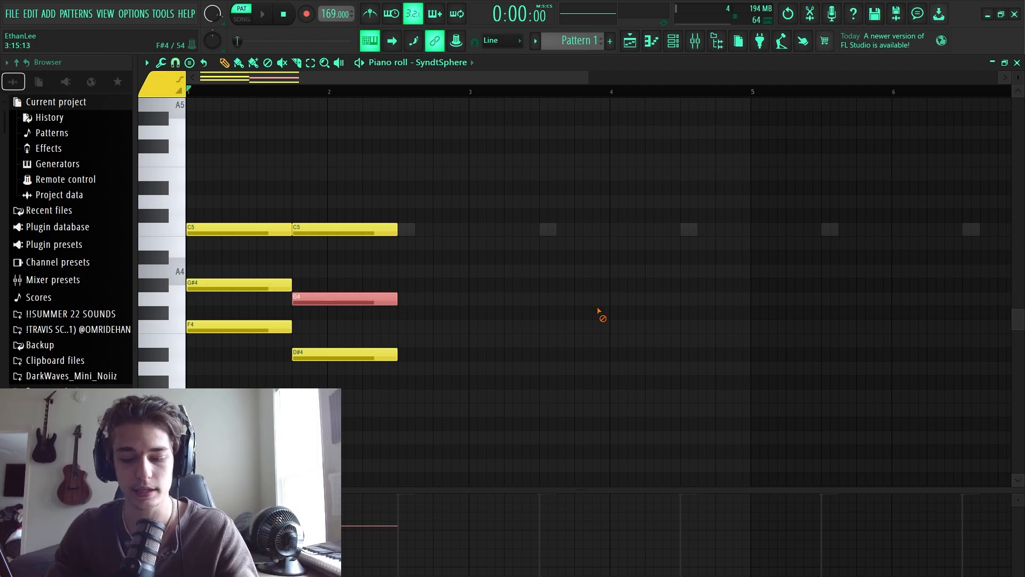
pyautogui.scroll(3, 598, 312)
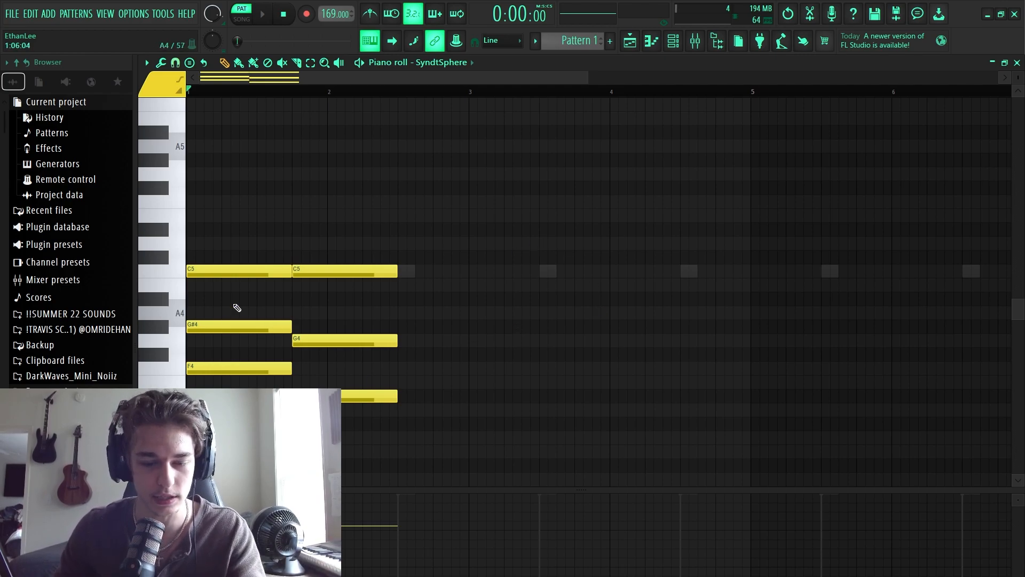
pyautogui.click(196, 243)
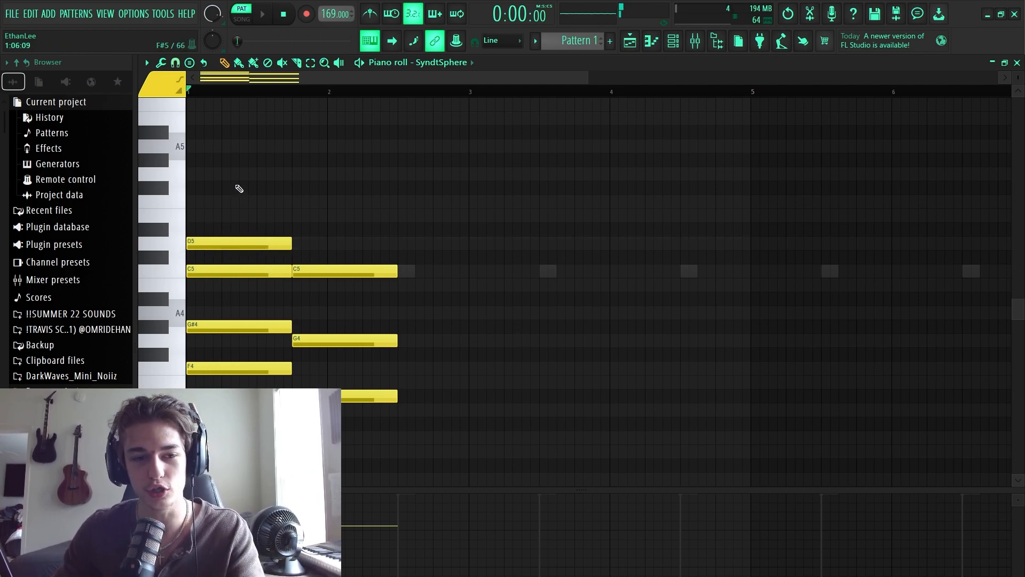
pyautogui.click(212, 147)
pyautogui.rightClick(227, 146)
pyautogui.rightClick(208, 244)
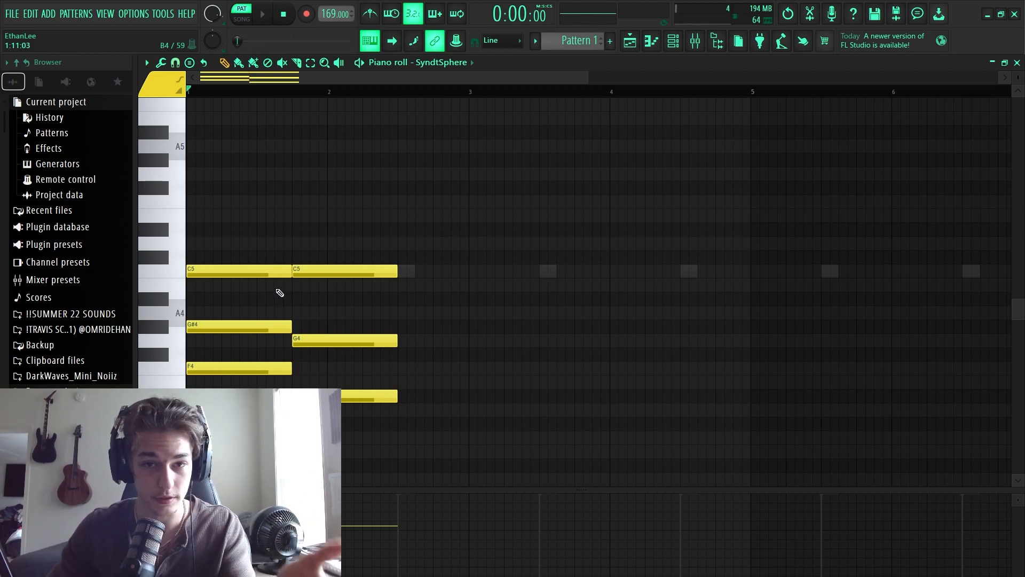
# Play back the two chords and lengthen all notes of the second chord so they end at the start of bar 3.
pyautogui.scroll(-3, 317, 325)
pyautogui.scroll(3, 549, 311)
pyautogui.scroll(-2, 549, 311)
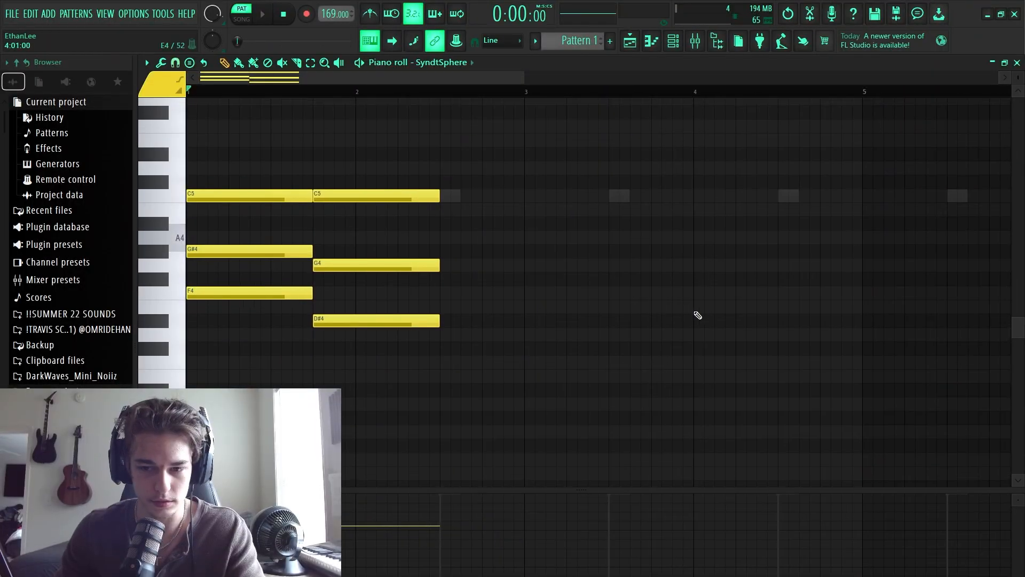
pyautogui.press('space')
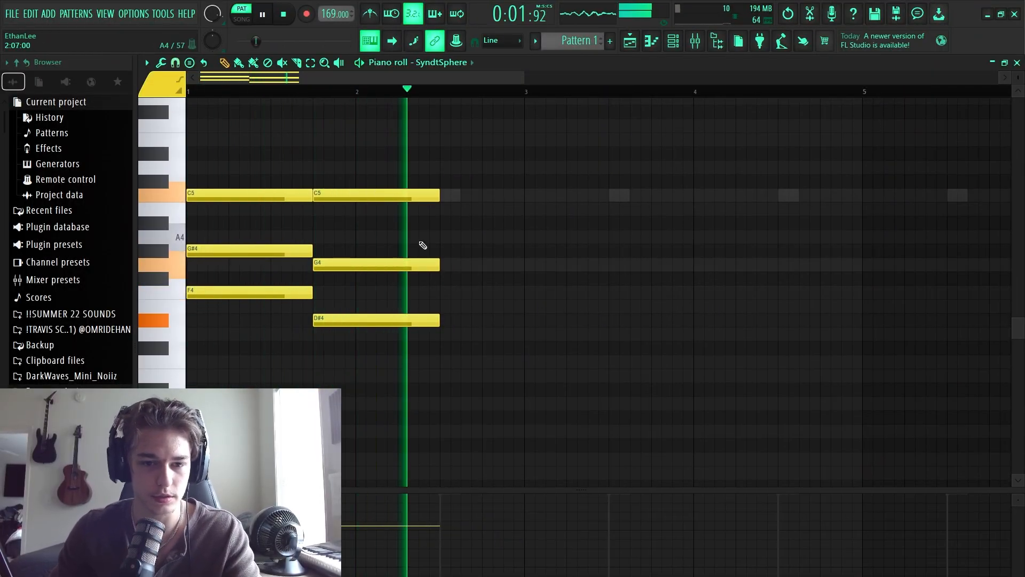
pyautogui.press('space')
pyautogui.press('space')
pyautogui.moveTo(439, 264); pyautogui.dragTo(540, 258)
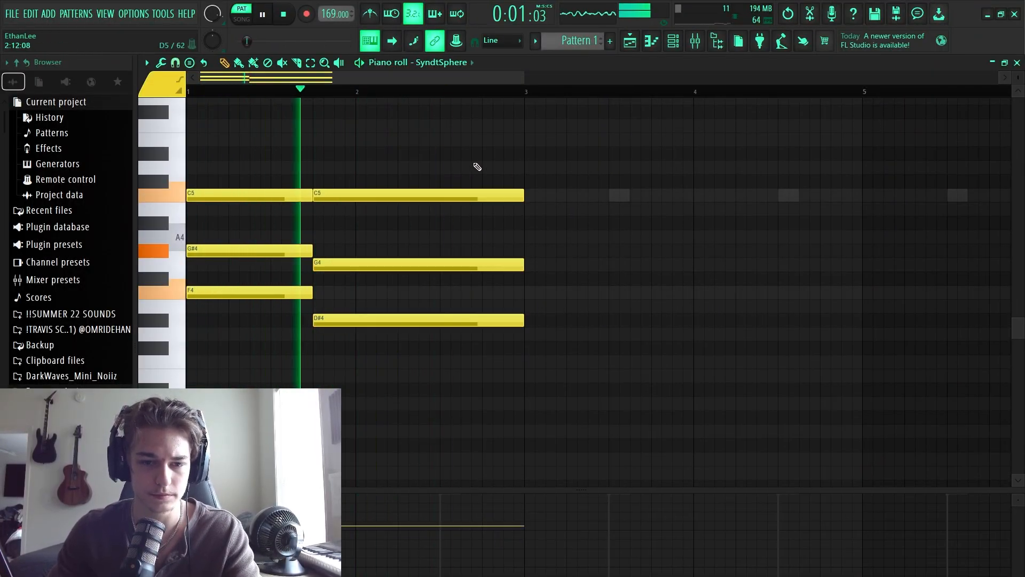
# Duplicate the two-chord progression into bars 3 and 4 and lower the third chord's top note an octave to C4.
pyautogui.press('space')
pyautogui.hotkey('ctrl', 'b')
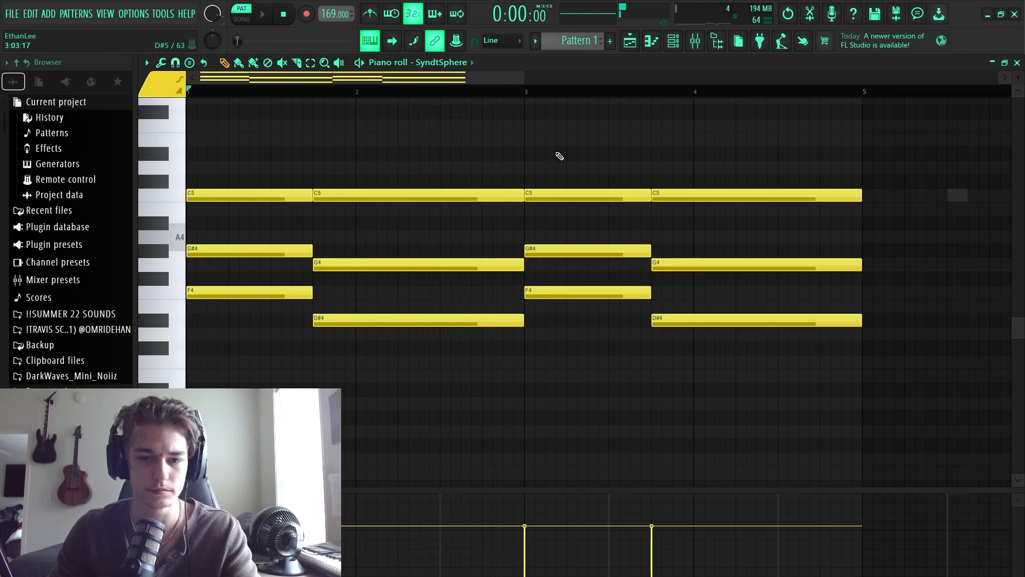
pyautogui.scroll(3, 558, 214)
pyautogui.hotkey('ctrl', 'Down')
pyautogui.press('space')
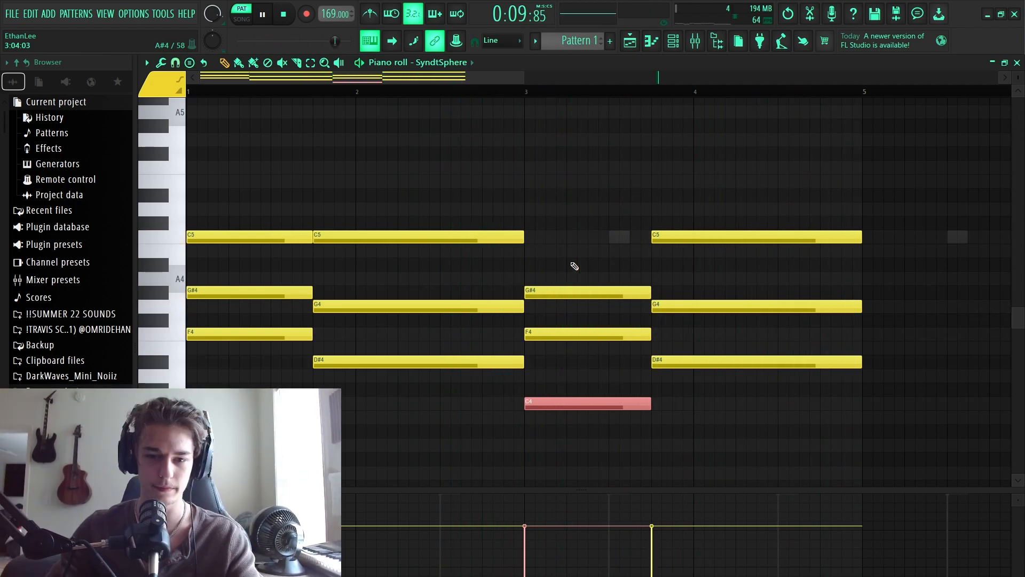
pyautogui.click(571, 263)
# Play back the four-bar progression and duplicate it into bars 5 to 8.
pyautogui.scroll(1, 558, 215)
pyautogui.press('space')
pyautogui.press('space')
pyautogui.scroll(-2, 533, 224)
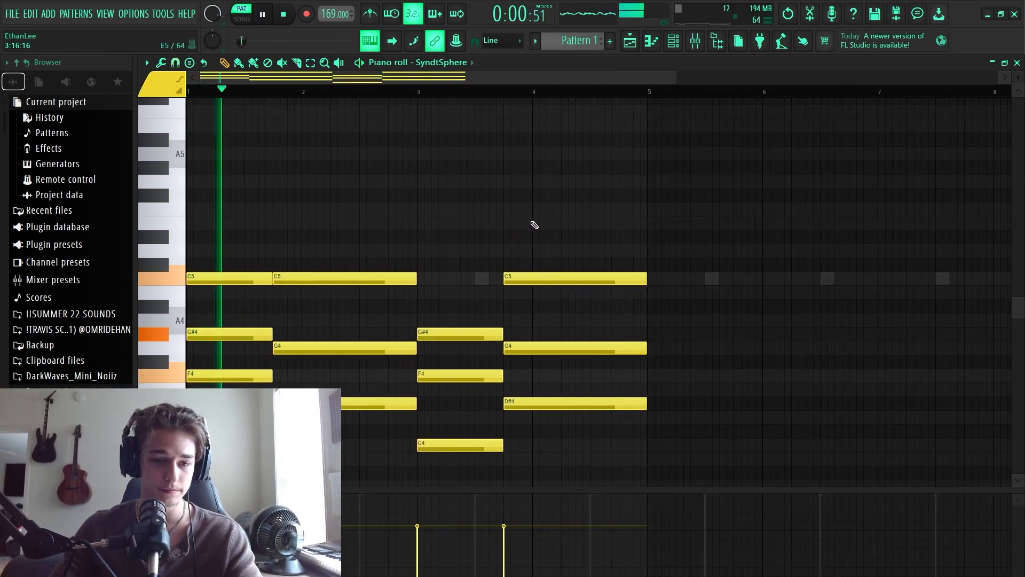
pyautogui.scroll(-1, 508, 221)
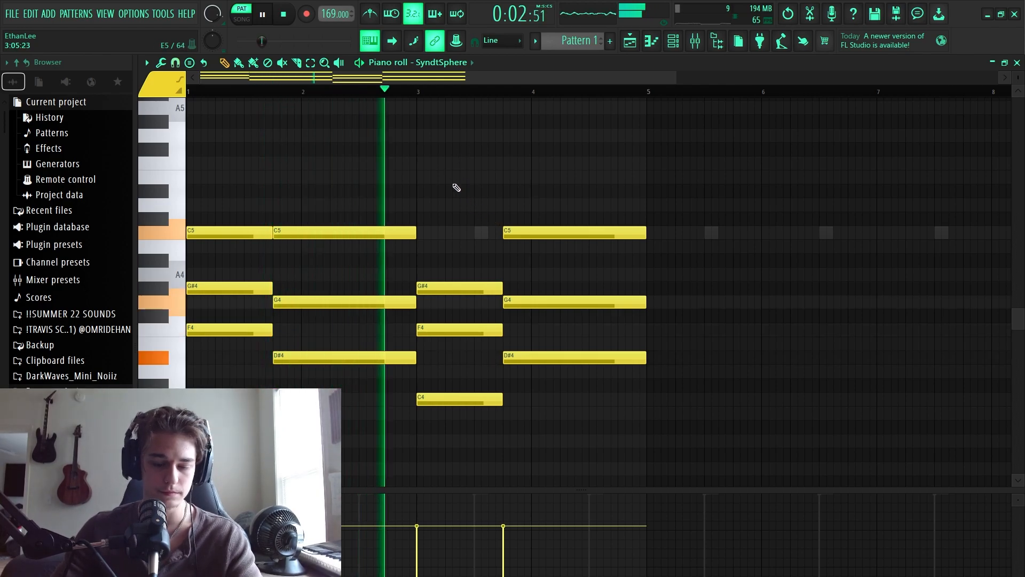
pyautogui.scroll(1, 457, 203)
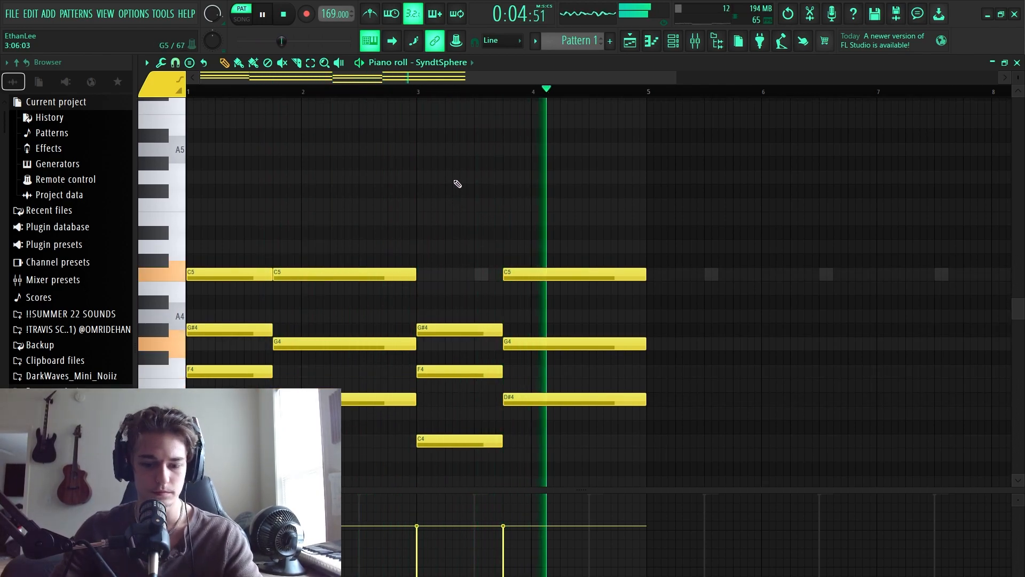
pyautogui.hotkey('ctrl', 'b')
pyautogui.scroll(-2, 439, 203)
pyautogui.click(448, 210)
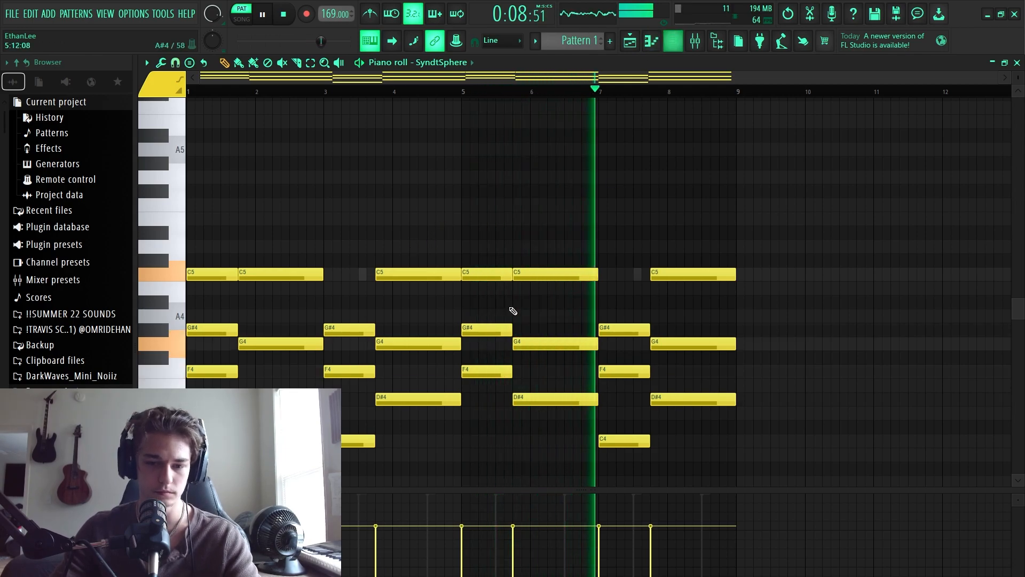
# Replace the SyndtSphere channel's instrument with SynthMasterPlayer.
pyautogui.scroll(-4, 511, 309)
pyautogui.scroll(1, 437, 320)
pyautogui.click(673, 41)
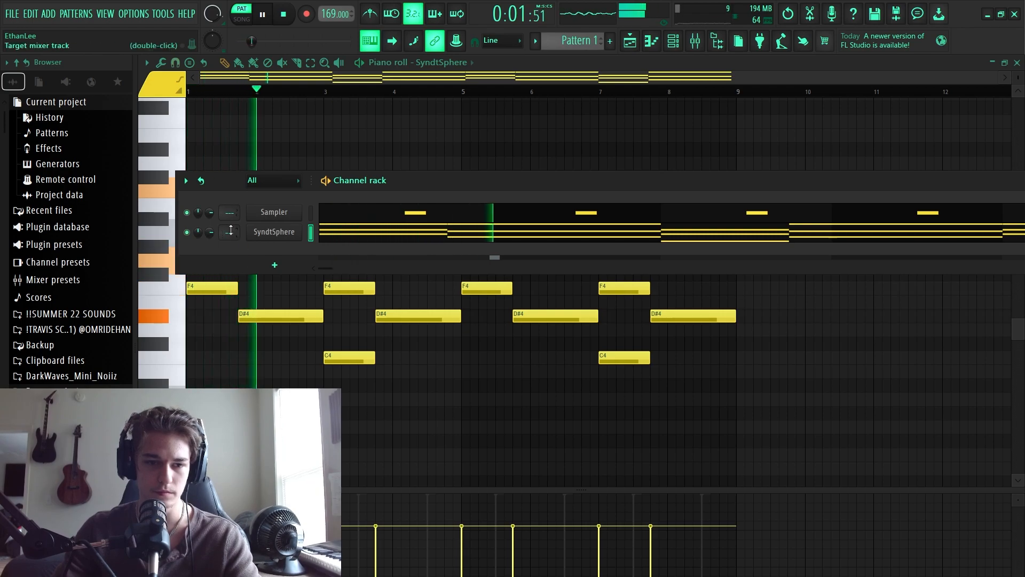
pyautogui.press('space')
pyautogui.rightClick(300, 230)
pyautogui.moveTo(333, 329)
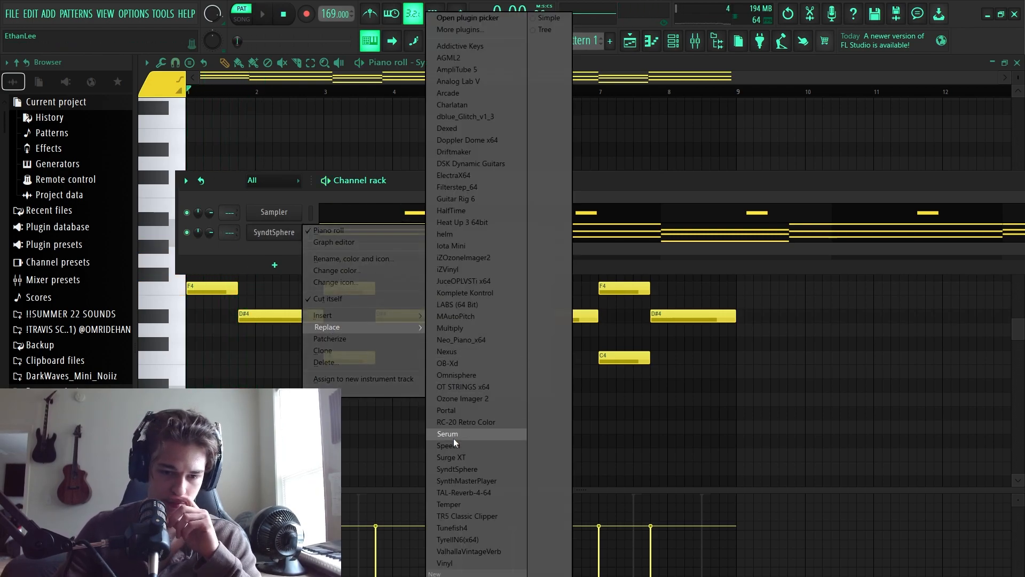
pyautogui.click(459, 480)
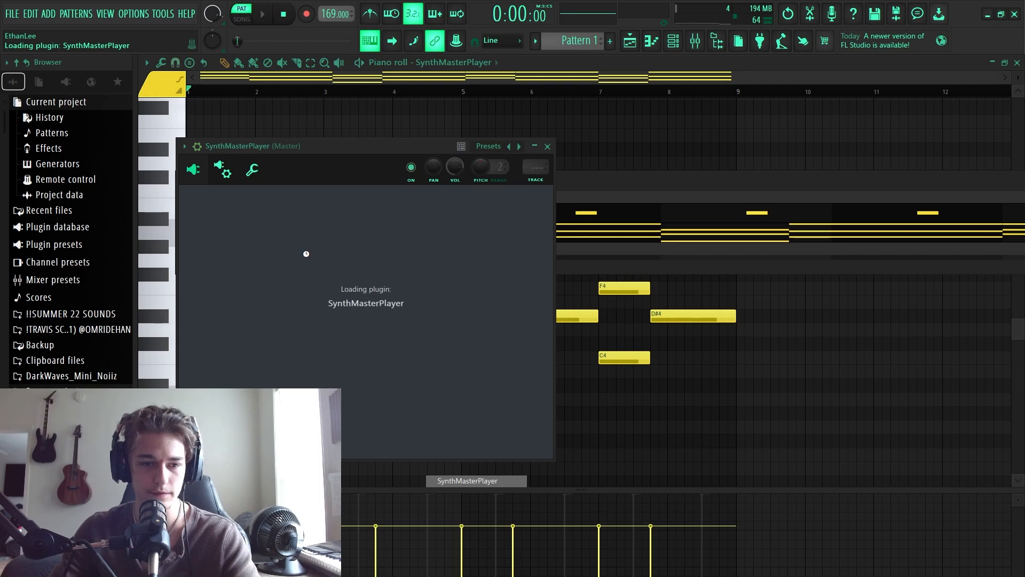
# Play back the chord progression with the new instrument.
pyautogui.press('space')
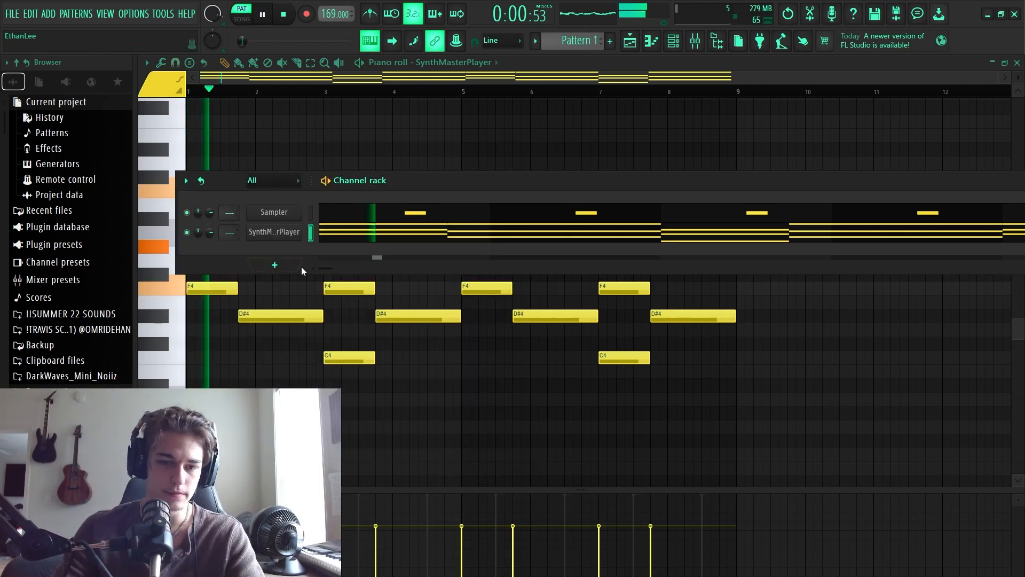
pyautogui.click(543, 423)
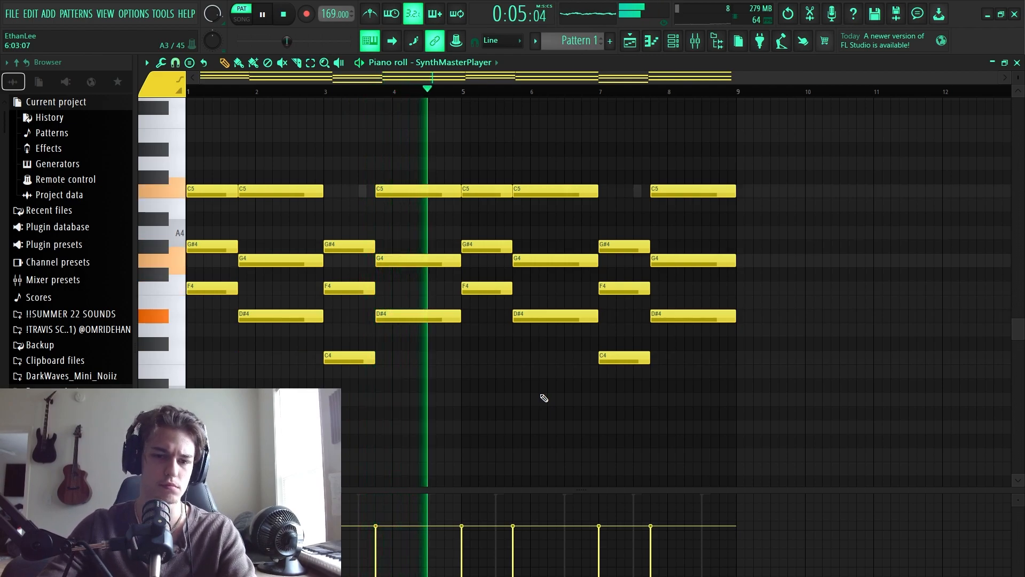
pyautogui.scroll(2, 498, 307)
pyautogui.scroll(-4, 498, 267)
pyautogui.scroll(3, 497, 227)
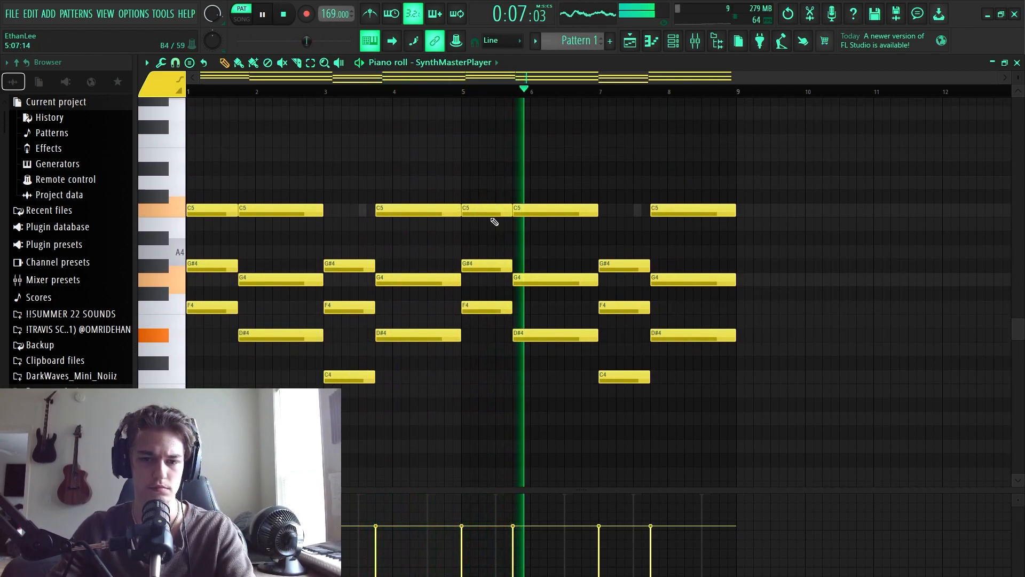
pyautogui.scroll(-2, 487, 222)
pyautogui.scroll(3, 475, 222)
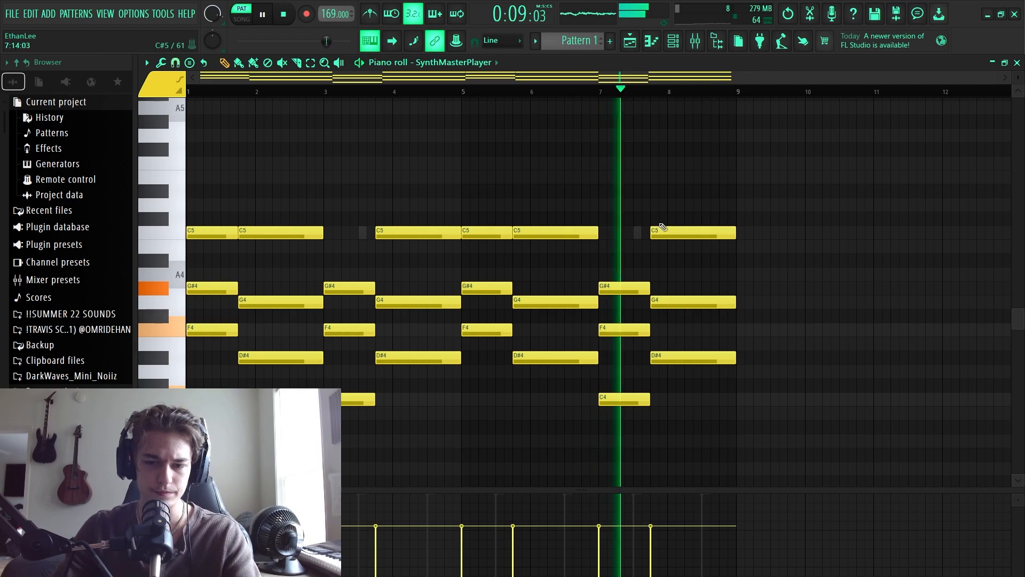
pyautogui.press('space')
pyautogui.rightClick(678, 236)
pyautogui.rightClick(681, 302)
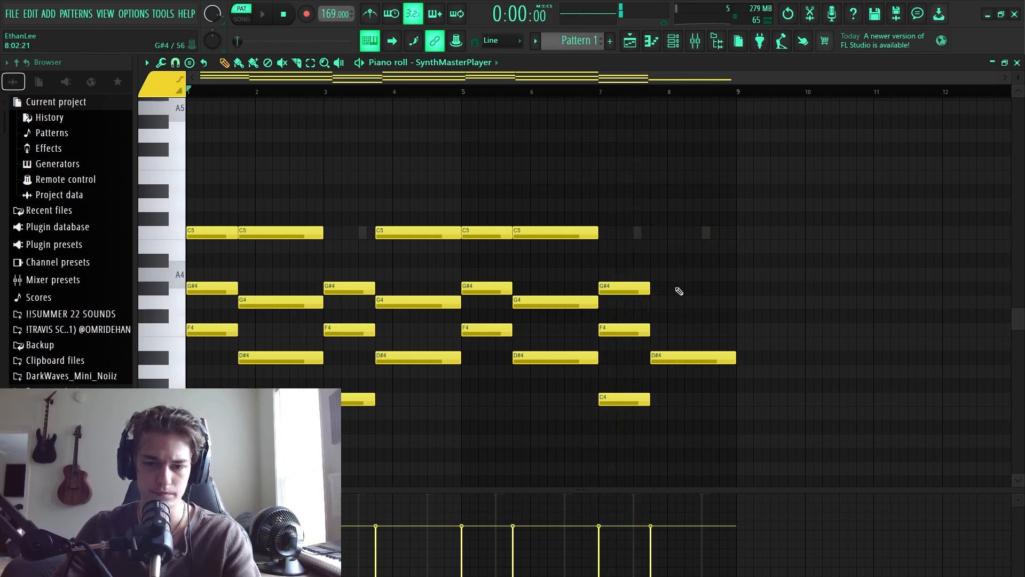
pyautogui.hotkey('ctrl', 'z')
# Lower the last chord's top note to A#3 and play the ending from bar 7.
pyautogui.hotkey('ctrl', 'Down')
pyautogui.press('space')
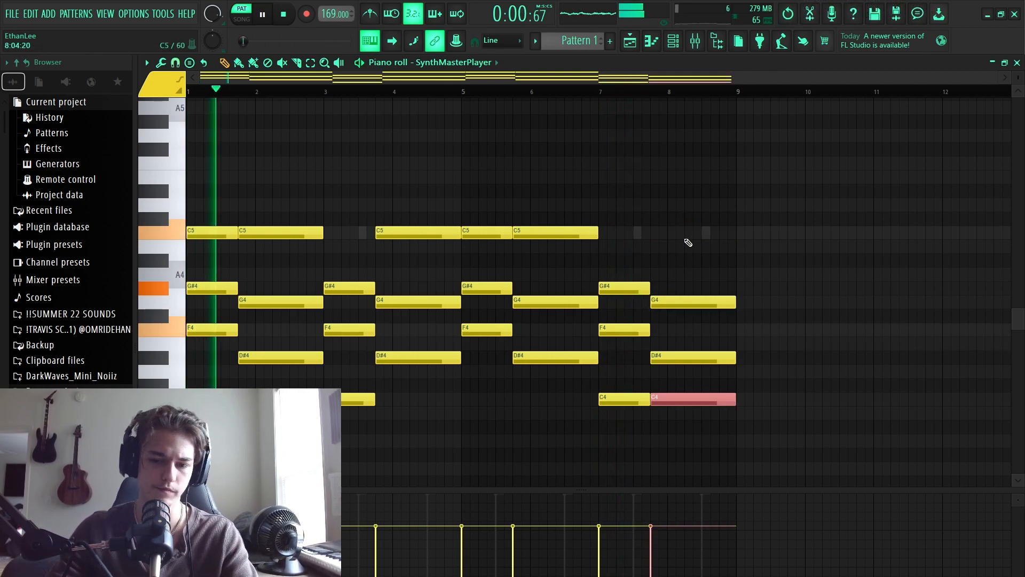
pyautogui.press('Down')
pyautogui.press('Down')
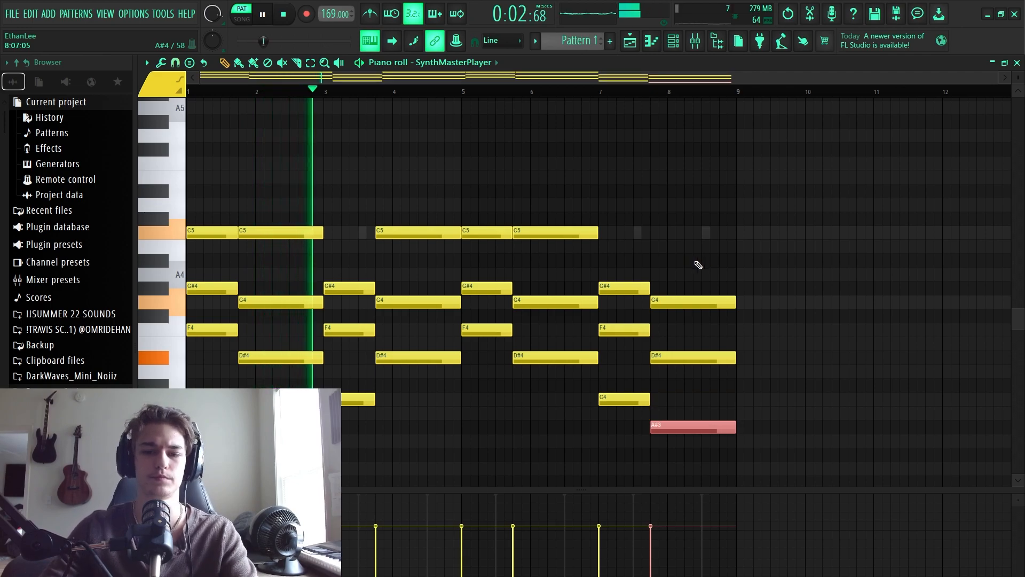
pyautogui.click(607, 91)
pyautogui.keyDown('ctrl'); pyautogui.click(710, 222); pyautogui.keyUp('ctrl')
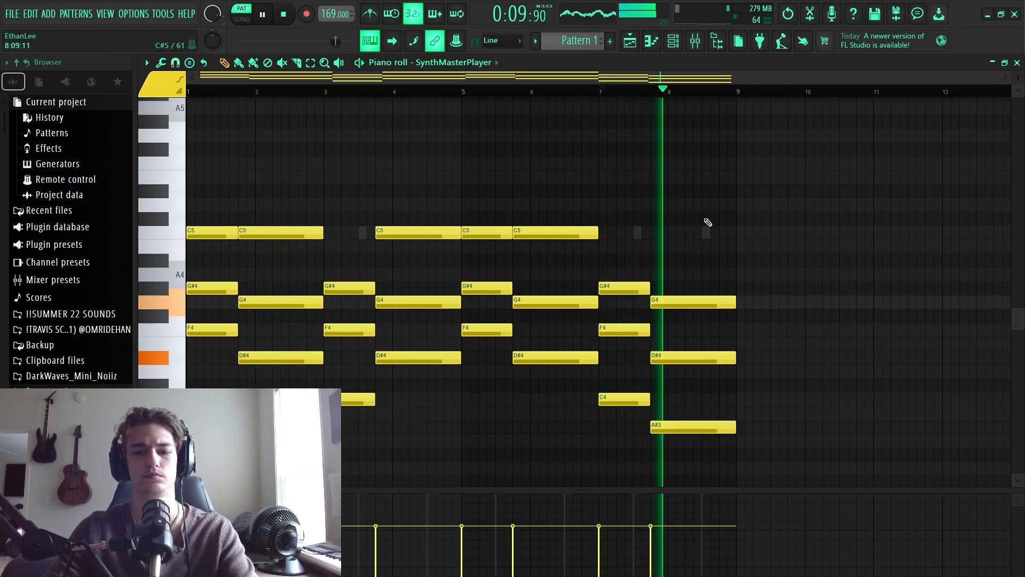
# Move the last chord's lowest note down to G3.
pyautogui.press('space')
pyautogui.scroll(1, 697, 235)
pyautogui.moveTo(667, 486)
pyautogui.mouseDown()
pyautogui.moveTo(672, 469)
pyautogui.moveTo(676, 476)
pyautogui.mouseUp()
# Play back the ending and the full eight-bar progression to check the revised last chord.
pyautogui.press('space')
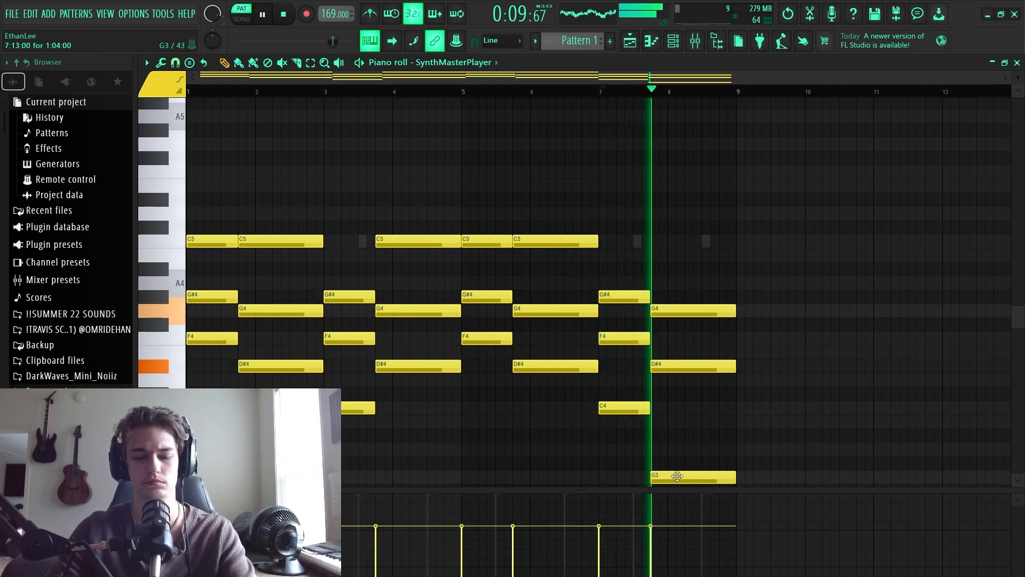
pyautogui.scroll(1, 620, 363)
pyautogui.scroll(-1, 512, 257)
pyautogui.scroll(-3, 379, 171)
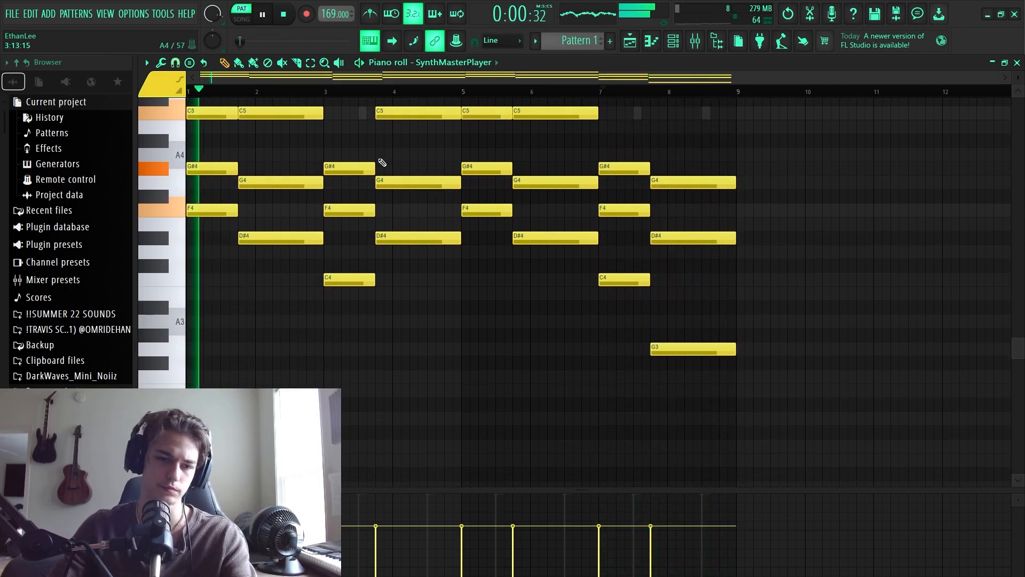
pyautogui.scroll(3, 280, 187)
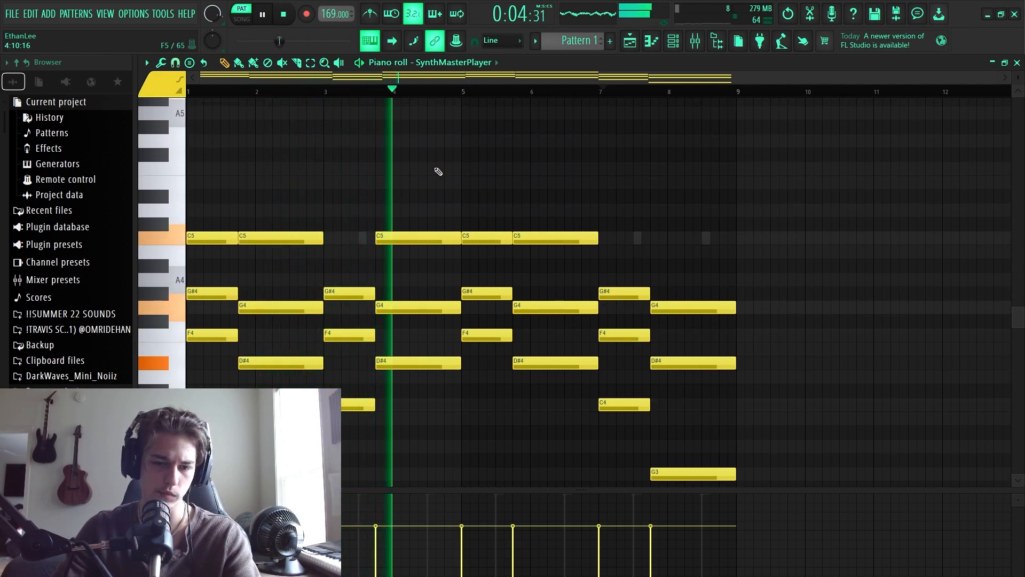
pyautogui.scroll(1, 539, 201)
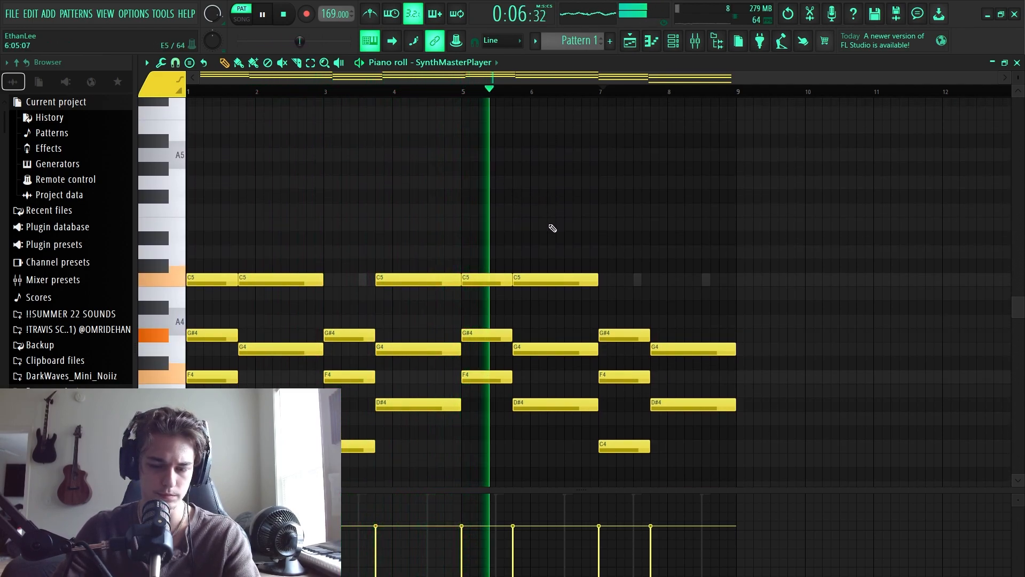
pyautogui.scroll(1, 636, 251)
pyautogui.scroll(-1, 636, 250)
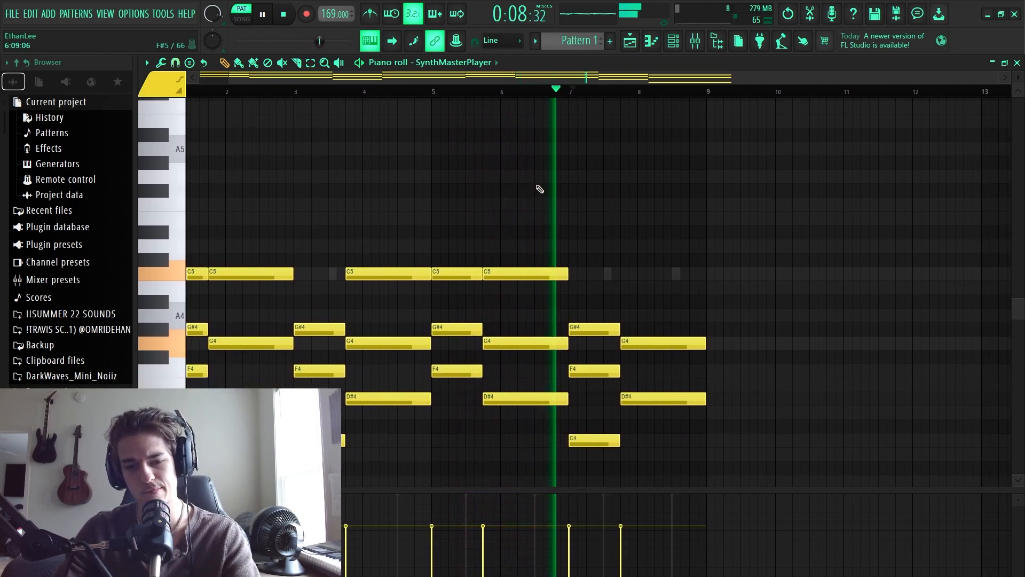
pyautogui.scroll(-2, 639, 103)
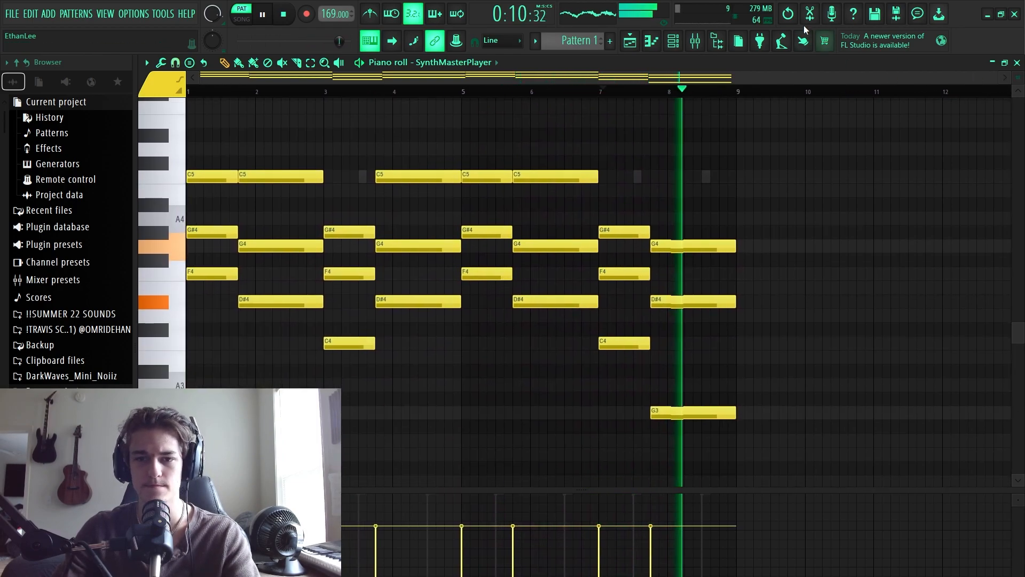
pyautogui.press('space')
pyautogui.press('F6')
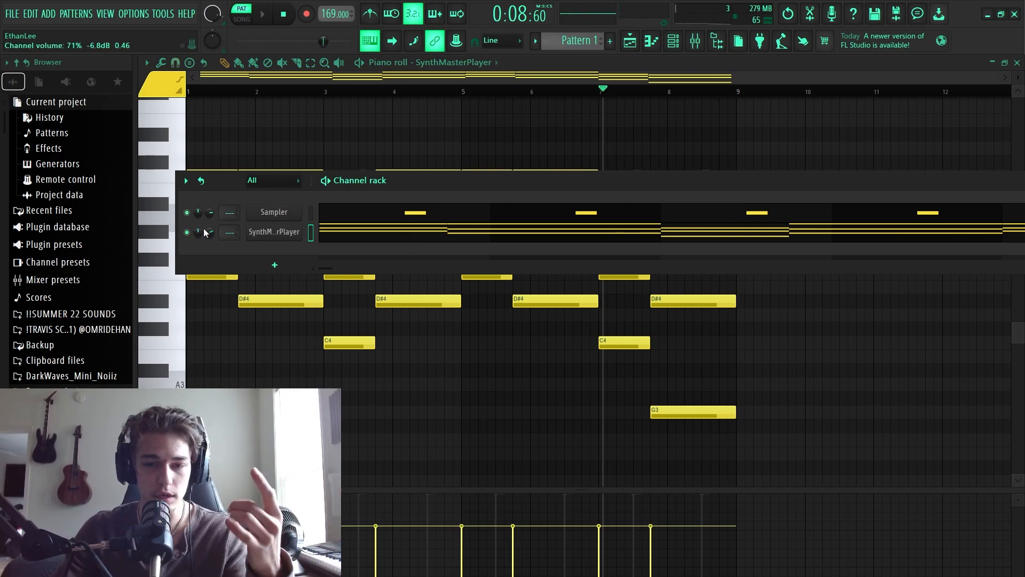
pyautogui.press('F6')
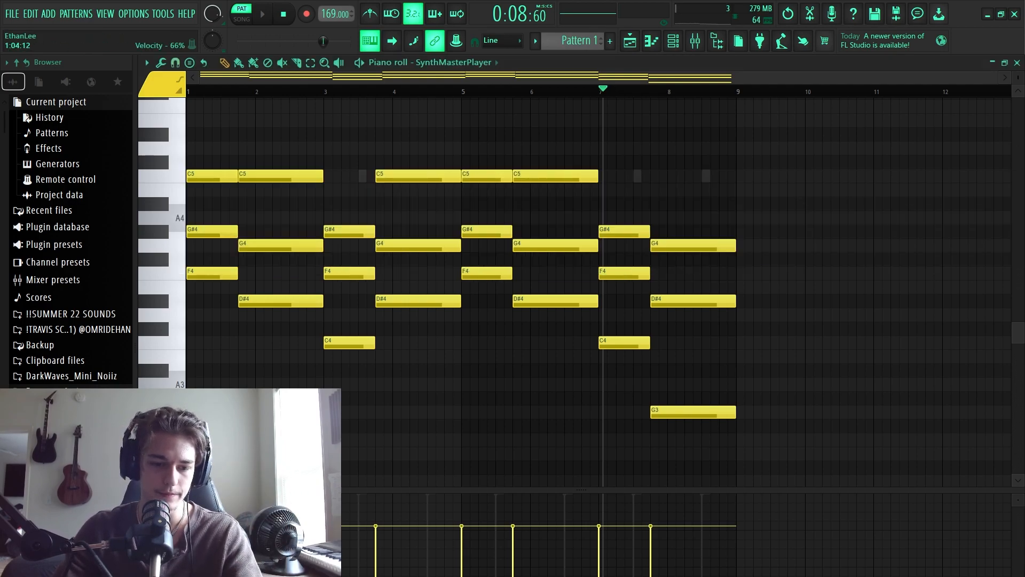
# Taper the chord velocities gradually downward from the fourth chord to the end of the progression.
pyautogui.moveTo(476, 540); pyautogui.dragTo(710, 549)
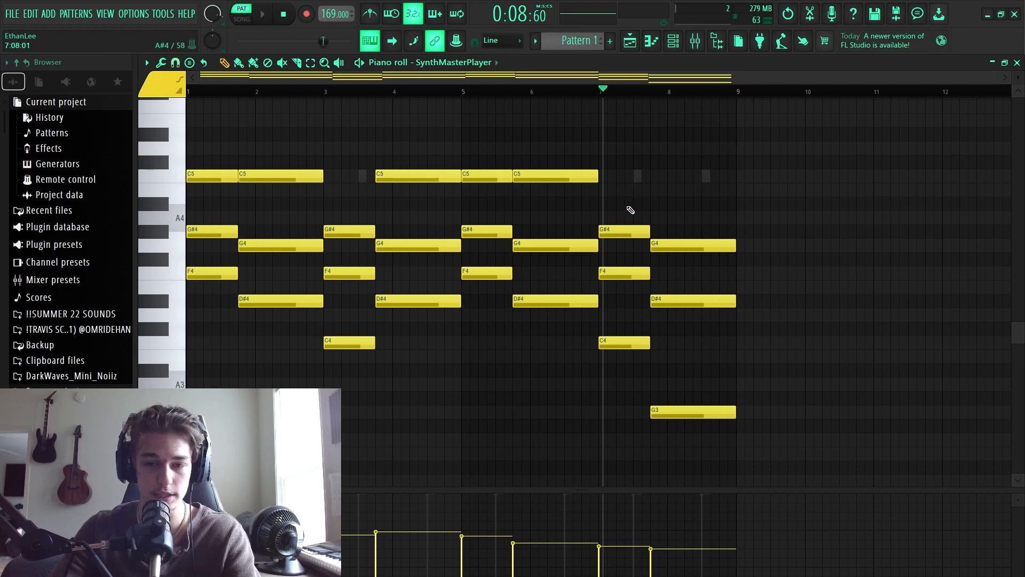
pyautogui.press('space')
pyautogui.press('space')
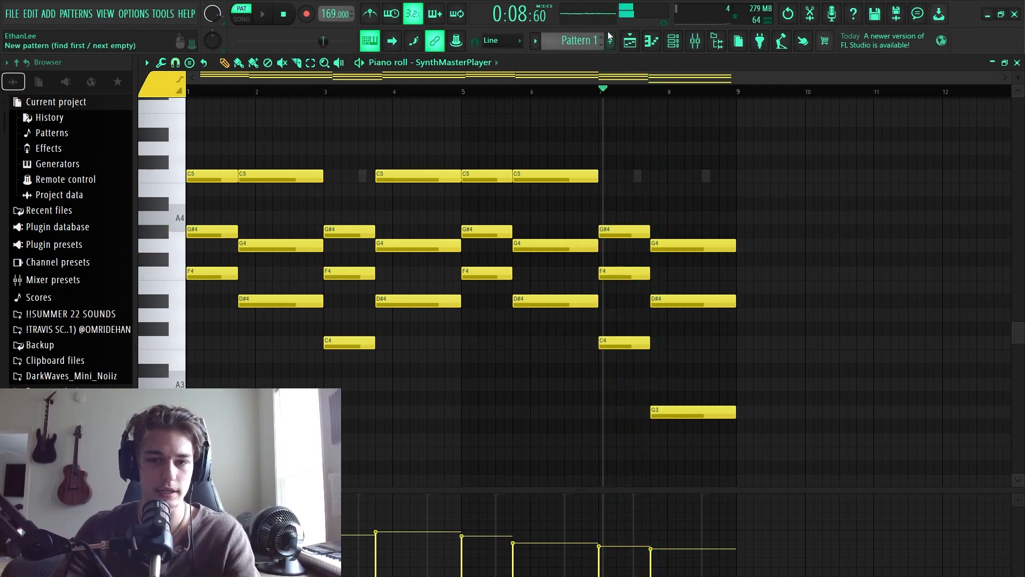
# Play back the eight-bar progression to check the adjusted velocities and glance at the channel rack.
pyautogui.press('space')
pyautogui.scroll(5, 620, 221)
pyautogui.press('space')
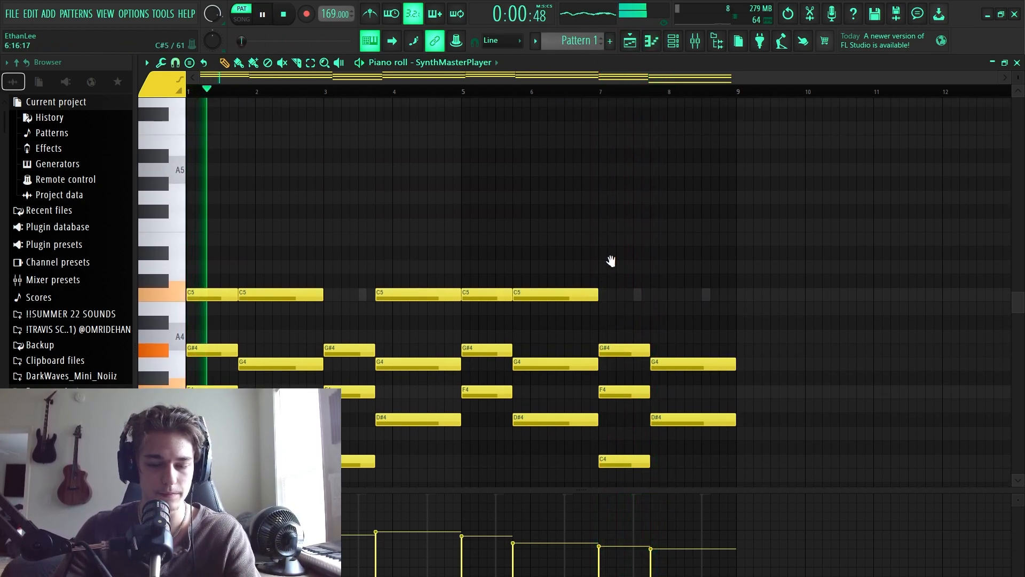
pyautogui.scroll(-3, 614, 241)
pyautogui.scroll(1, 662, 213)
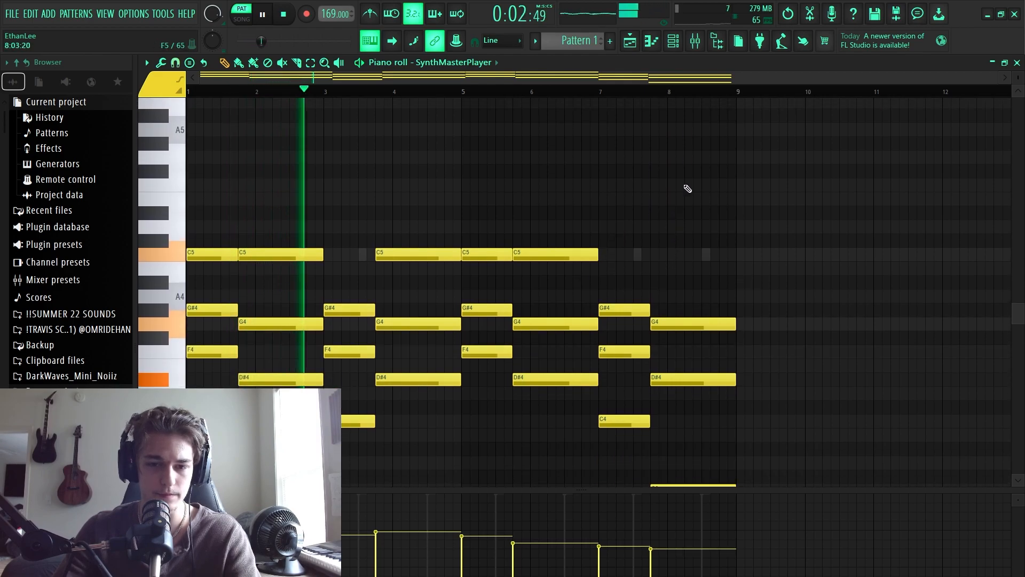
pyautogui.click(677, 45)
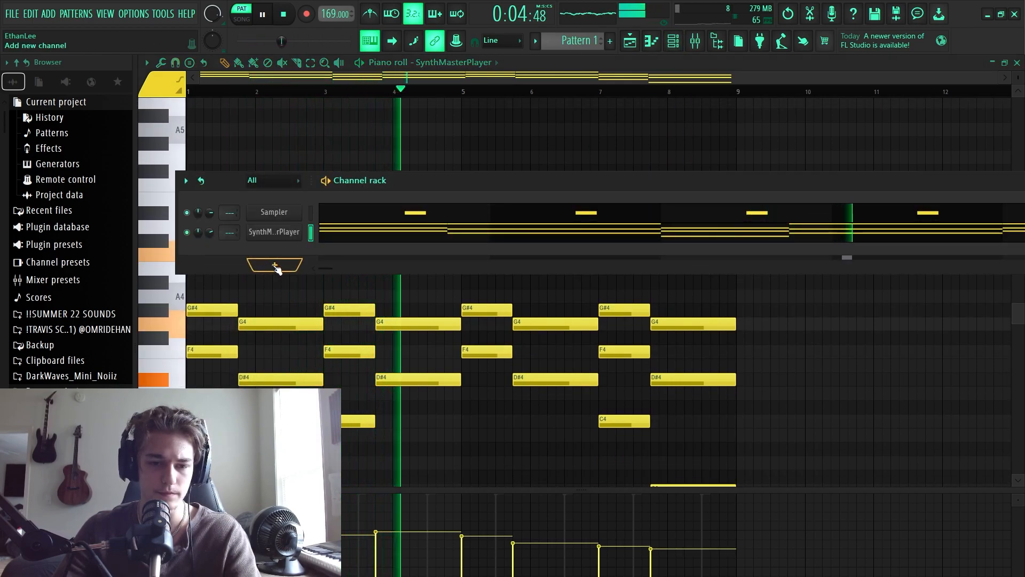
pyautogui.rightClick(282, 233)
pyautogui.rightClick(856, 362)
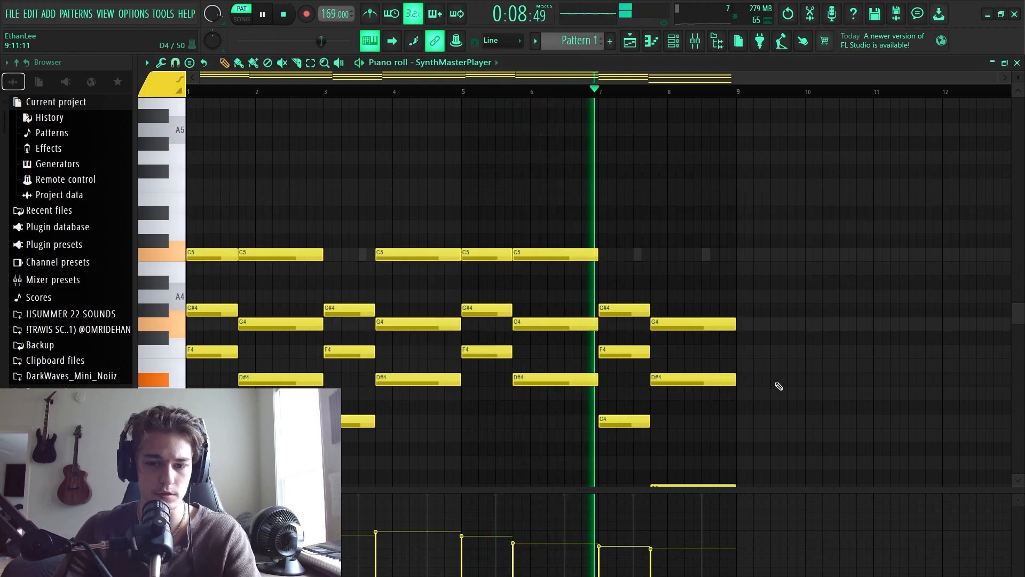
# Shorten all the chord notes together by two steps, leaving a small gap before each following chord.
pyautogui.scroll(-3, 202, 142)
pyautogui.hotkey('ctrl', 'a')
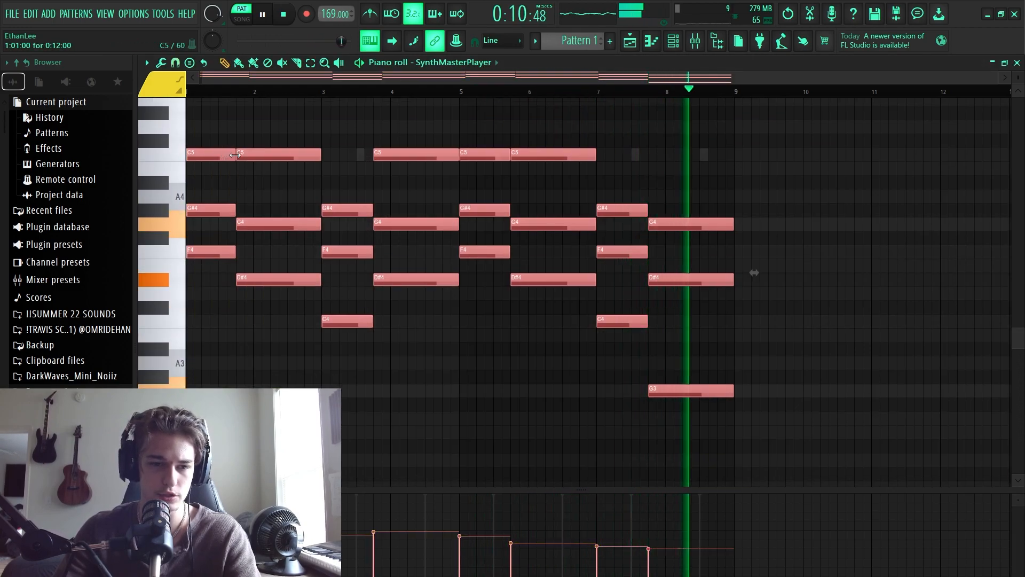
pyautogui.moveTo(234, 154); pyautogui.dragTo(226, 154)
pyautogui.keyDown('ctrl'); pyautogui.click(251, 138); pyautogui.keyUp('ctrl')
pyautogui.scroll(1, 320, 257)
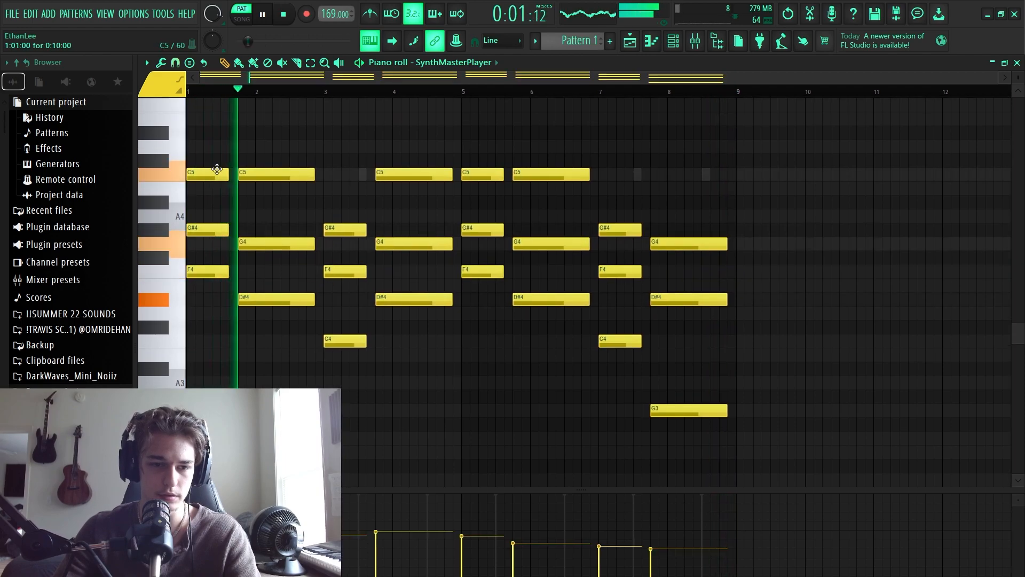
# Trim all the chord notes by about two more steps, discard the stray C#5 note, and play the result.
pyautogui.press('space')
pyautogui.hotkey('ctrl', 'a')
pyautogui.click(220, 152)
pyautogui.press('space')
pyautogui.rightClick(230, 151)
pyautogui.hotkey('ctrl', 'z')
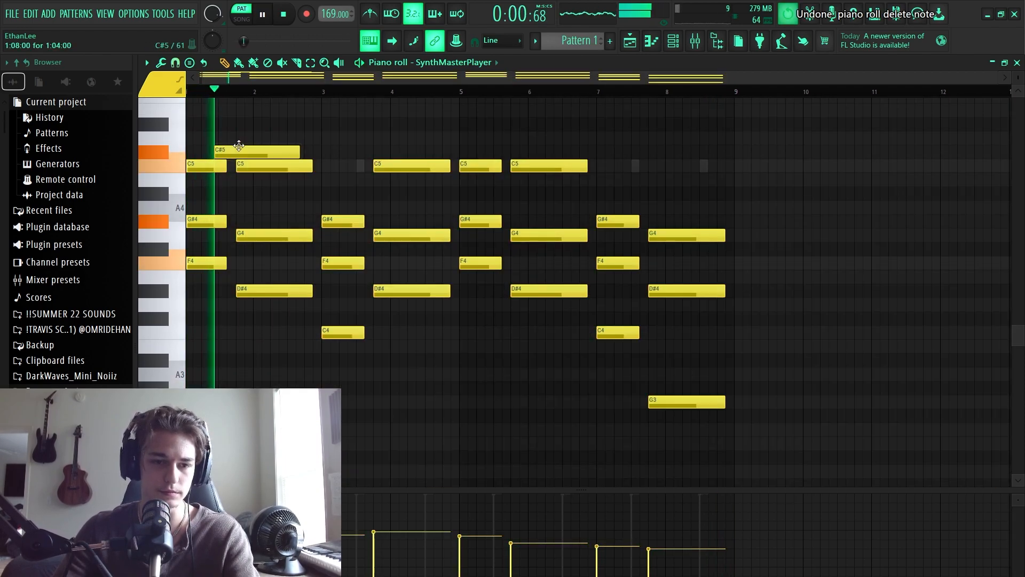
pyautogui.press('space')
pyautogui.hotkey('ctrl', 'z')
pyautogui.hotkey('ctrl', 'z')
pyautogui.press('space')
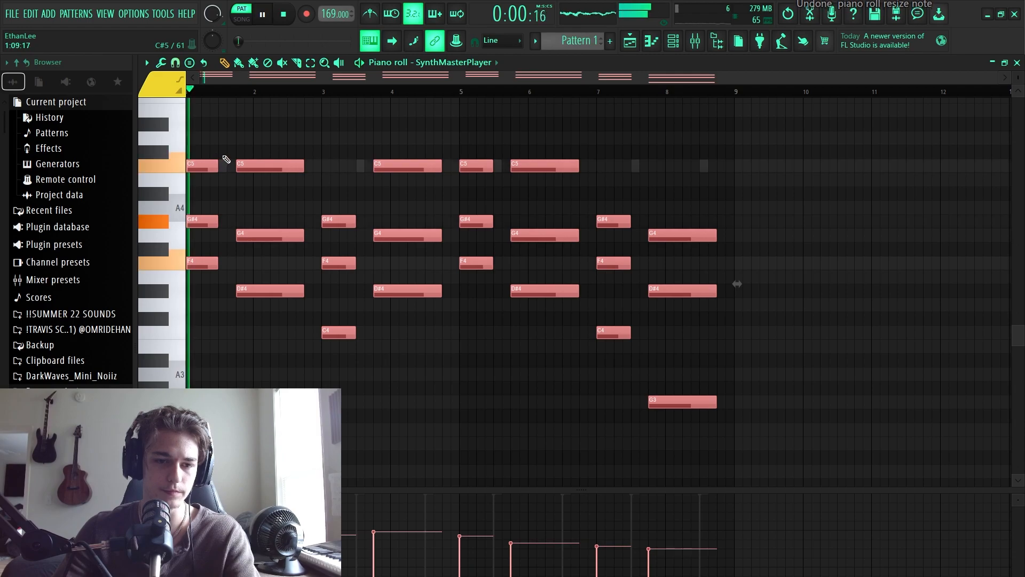
pyautogui.keyDown('ctrl'); pyautogui.click(334, 177); pyautogui.keyUp('ctrl')
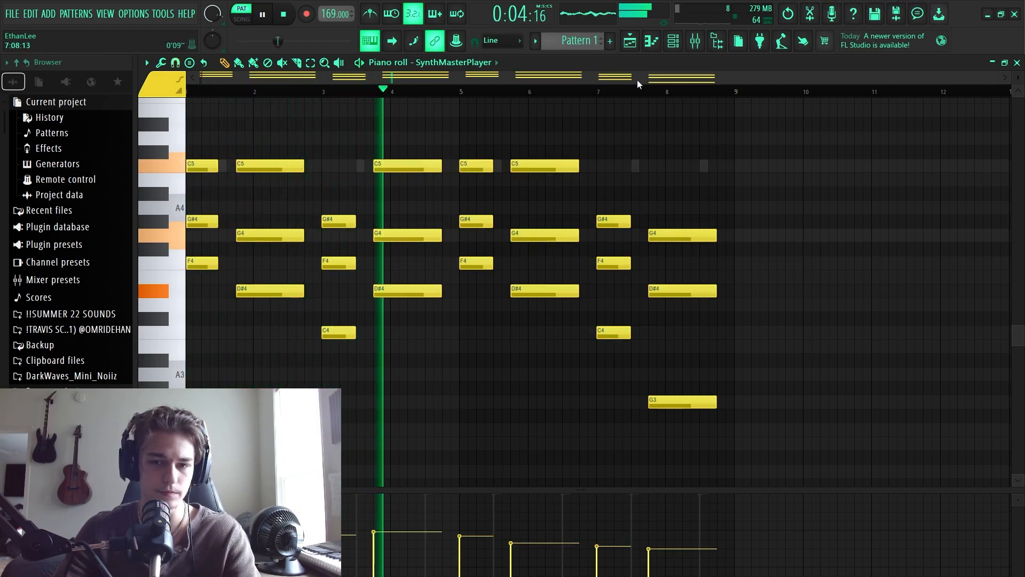
# Load the Piano/Keys preset KY Clav MK in the SynthMasterPlayer instrument while the progression plays.
pyautogui.press('F6')
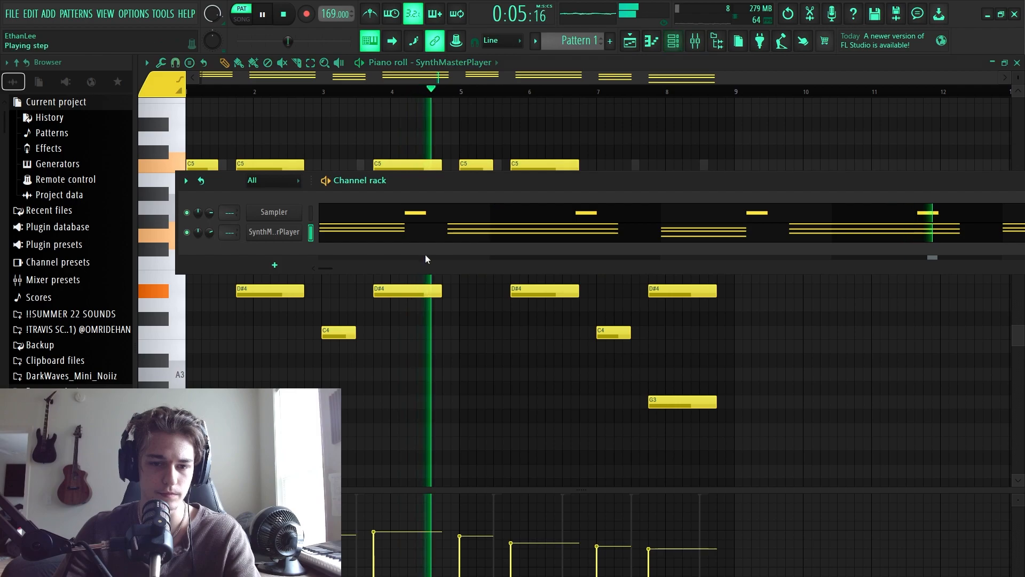
pyautogui.click(274, 232)
pyautogui.click(587, 341)
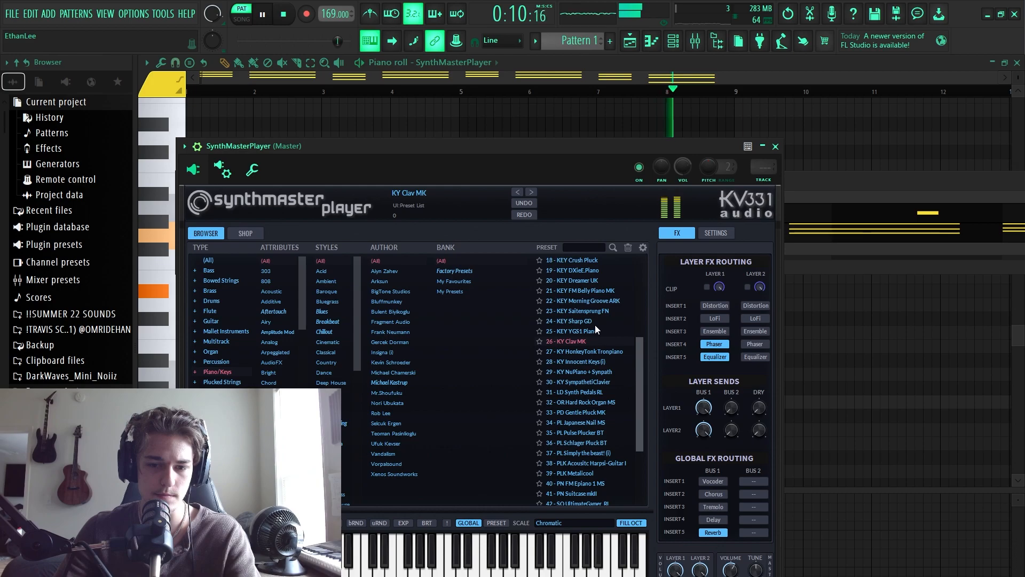
pyautogui.click(776, 146)
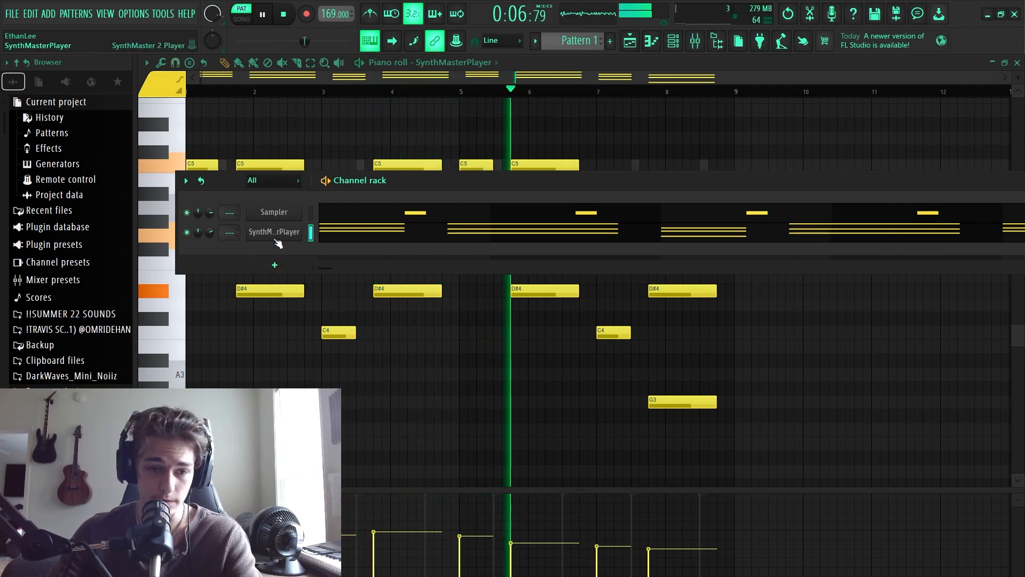
# Route the SynthMasterPlayer channel to mixer track 1 and lower that track's volume to about -8 dB during playback.
pyautogui.press('space')
pyautogui.hotkey('ctrl', 'l')
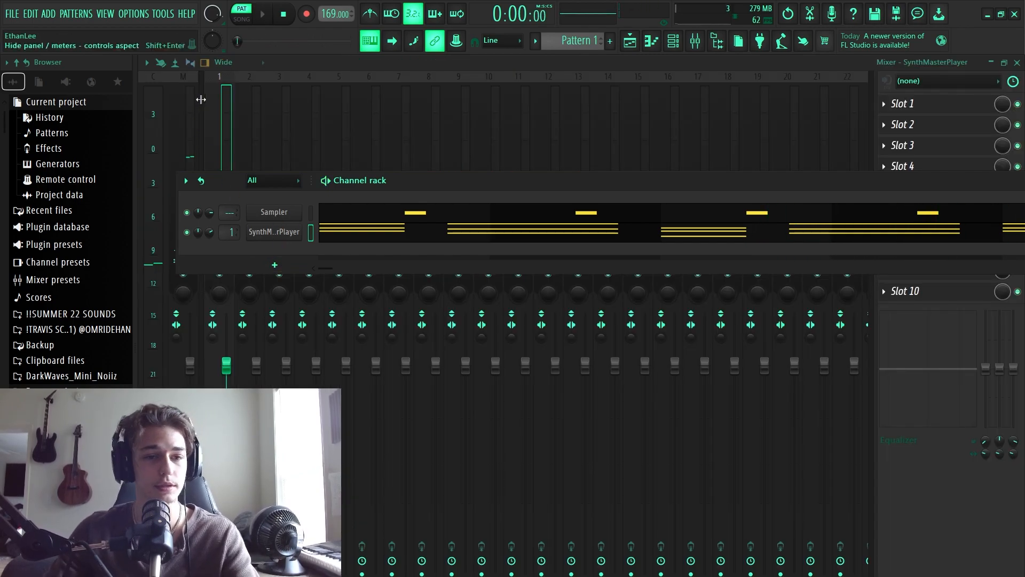
pyautogui.click(214, 109)
pyautogui.press('space')
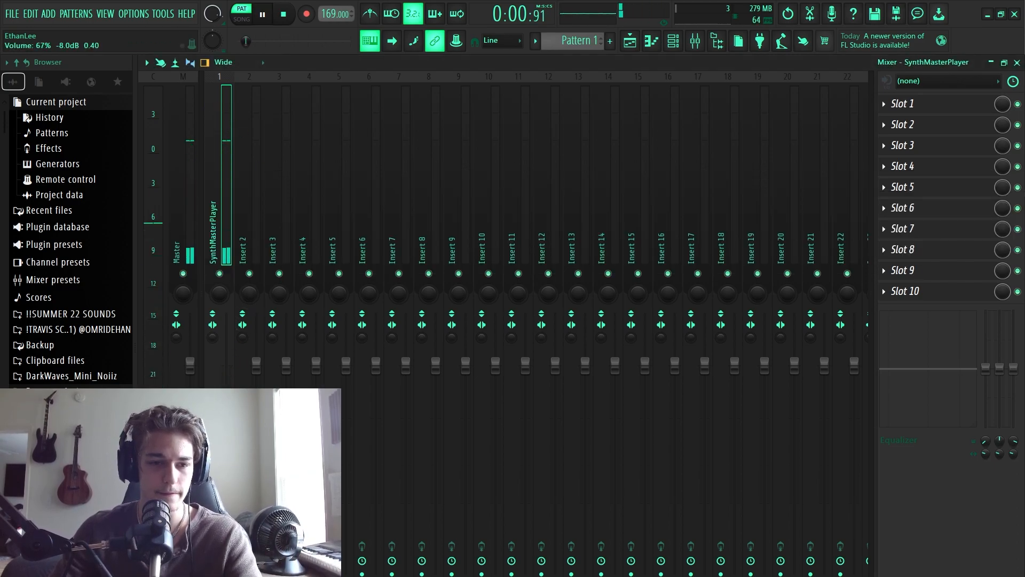
# Bring up the channel rack and look through the drum kit and loop kit folders in the file browser.
pyautogui.click(677, 40)
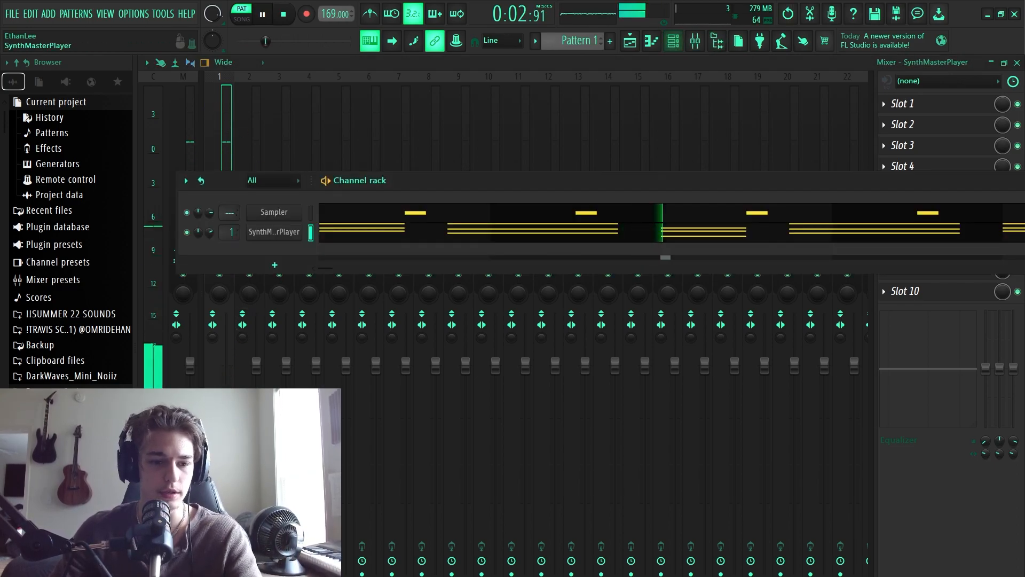
pyautogui.click(677, 40)
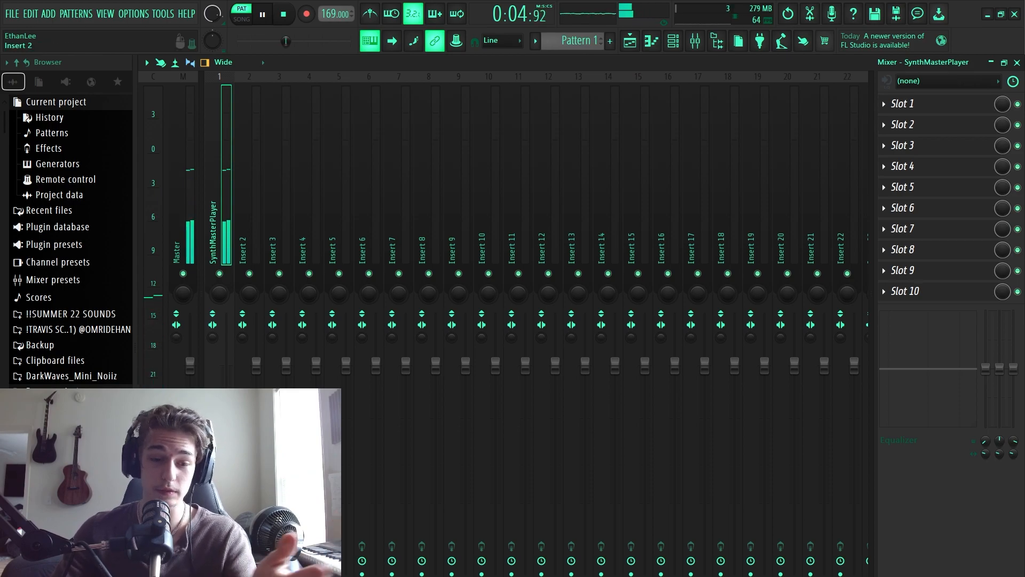
pyautogui.click(670, 51)
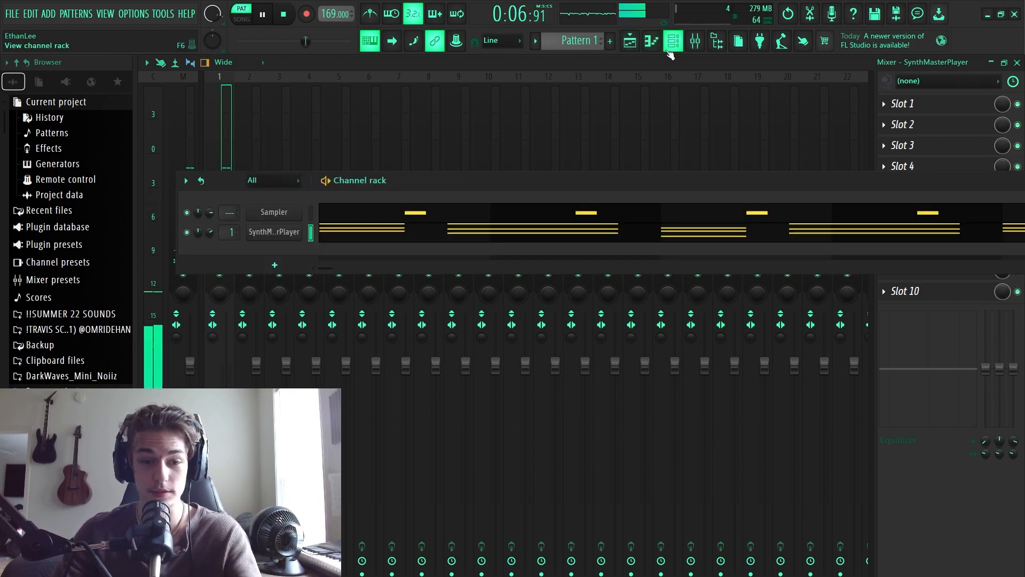
pyautogui.scroll(-15, 75, 307)
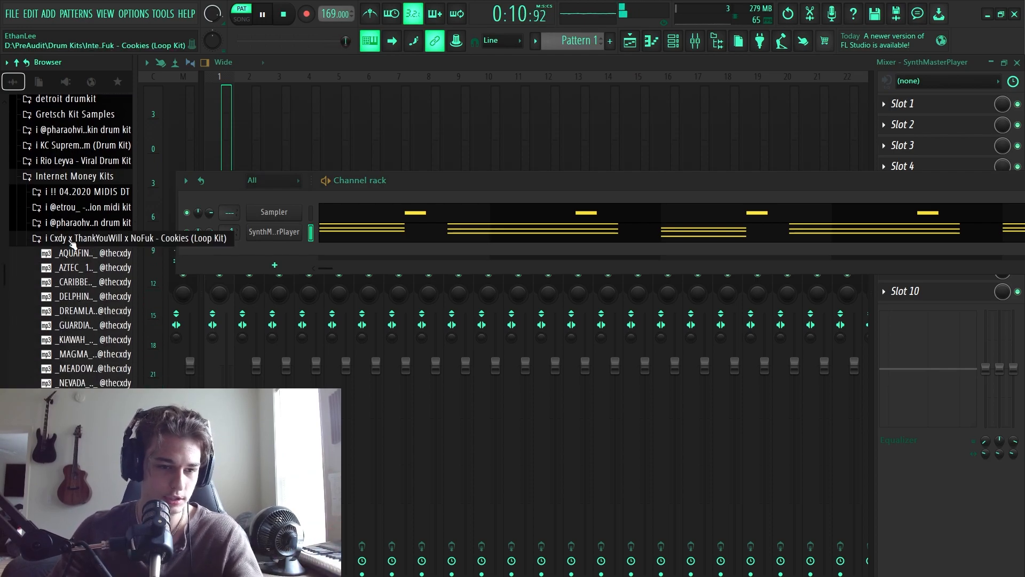
pyautogui.scroll(15, 101, 347)
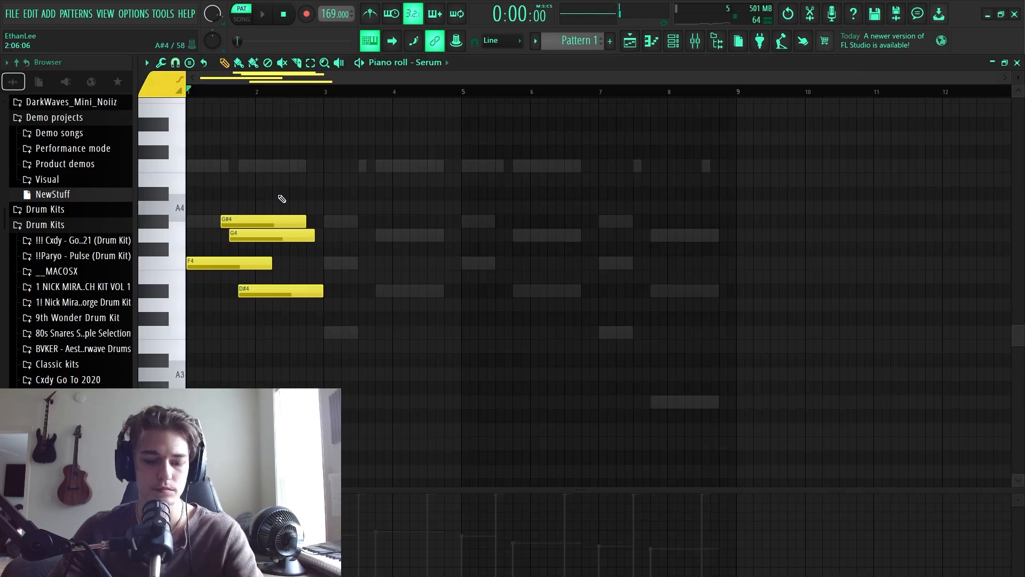
# Rework the Serum melody into one-step notes, adding C4 and D#4 in bar 2, while playing it back.
pyautogui.press('space')
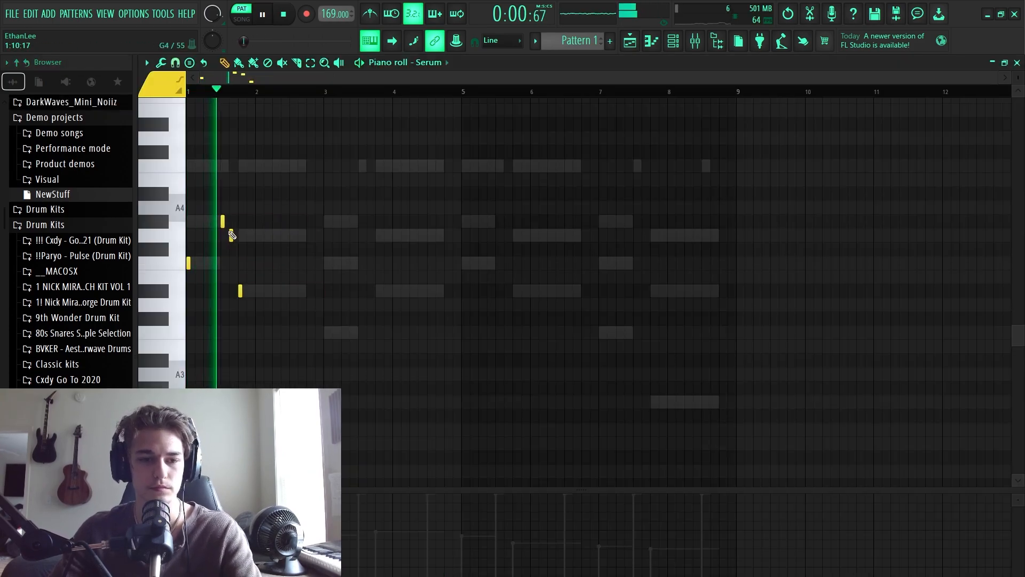
pyautogui.press('space')
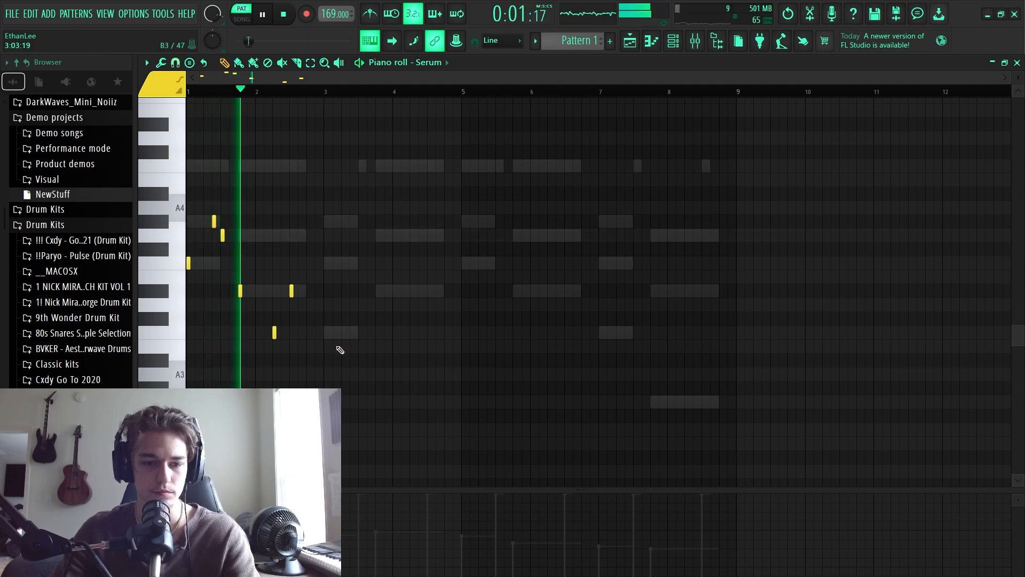
pyautogui.scroll(2, 336, 331)
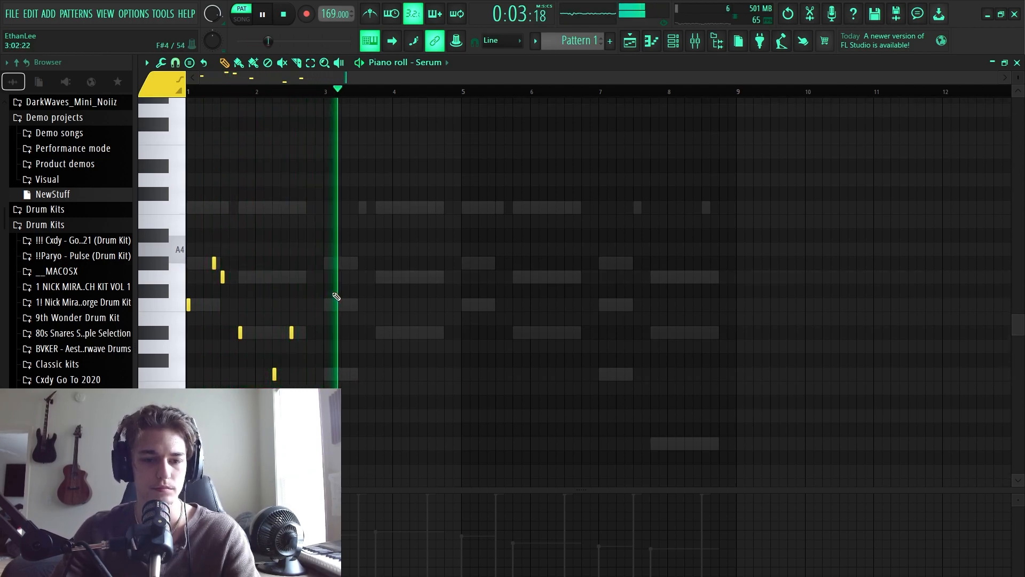
# Duplicate the two-bar Serum melody, align the copy with the start of bar 3, and play it back.
pyautogui.press('space')
pyautogui.hotkey('ctrl', 'b')
pyautogui.hotkey('shift', 'Right')
pyautogui.hotkey('shift', 'Right')
pyautogui.hotkey('shift', 'Right')
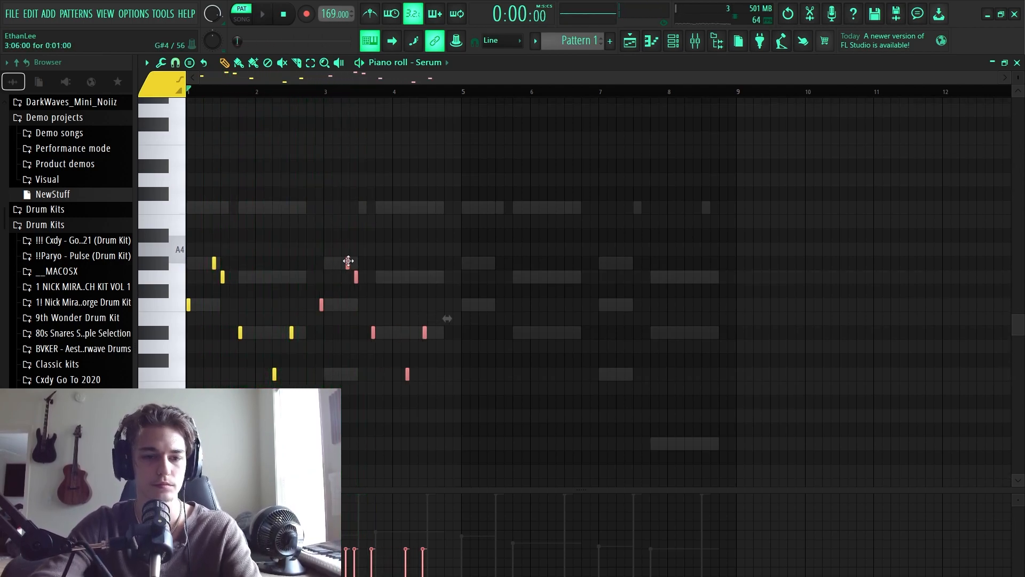
pyautogui.press('space')
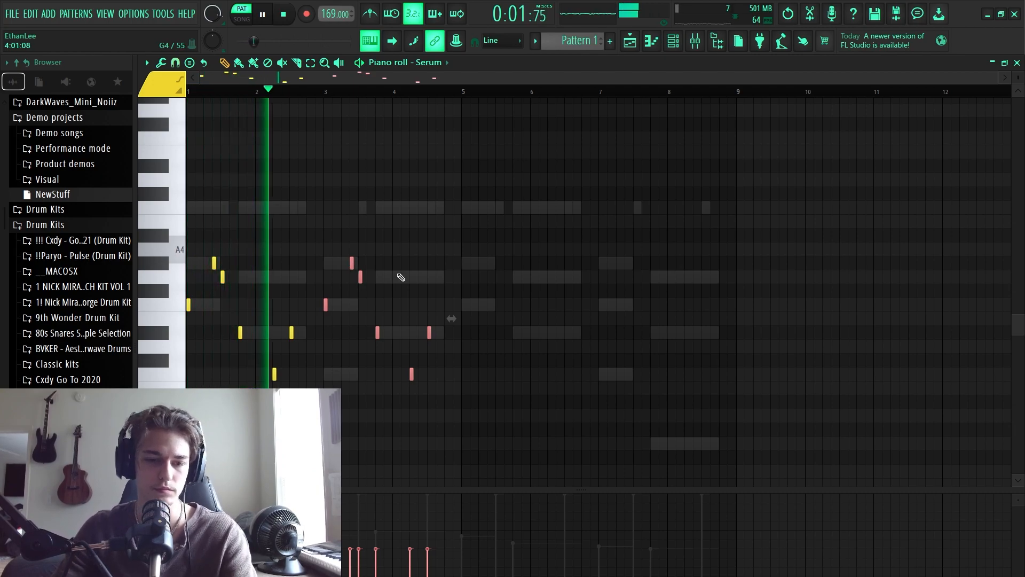
# Delete the final D#4 note of the Serum melody in bar 4.
pyautogui.hotkey('ctrl', 'd')
pyautogui.moveTo(509, 295); pyautogui.dragTo(475, 210)
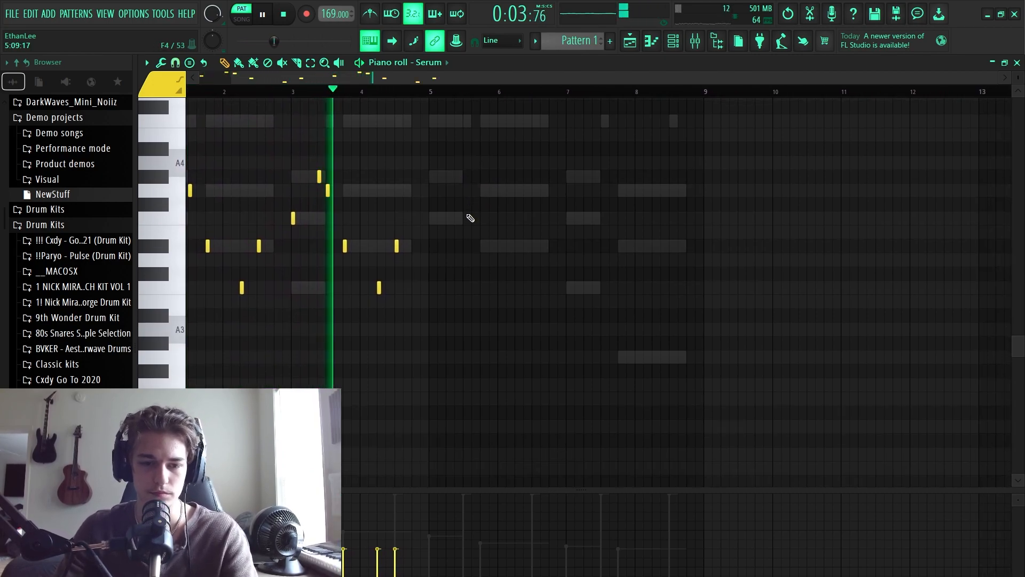
pyautogui.rightClick(397, 248)
pyautogui.press('space')
# Duplicate the four-bar Serum melody into bars 5 to 8 and delete the stray high note at bar 1.
pyautogui.hotkey('ctrl', 'a')
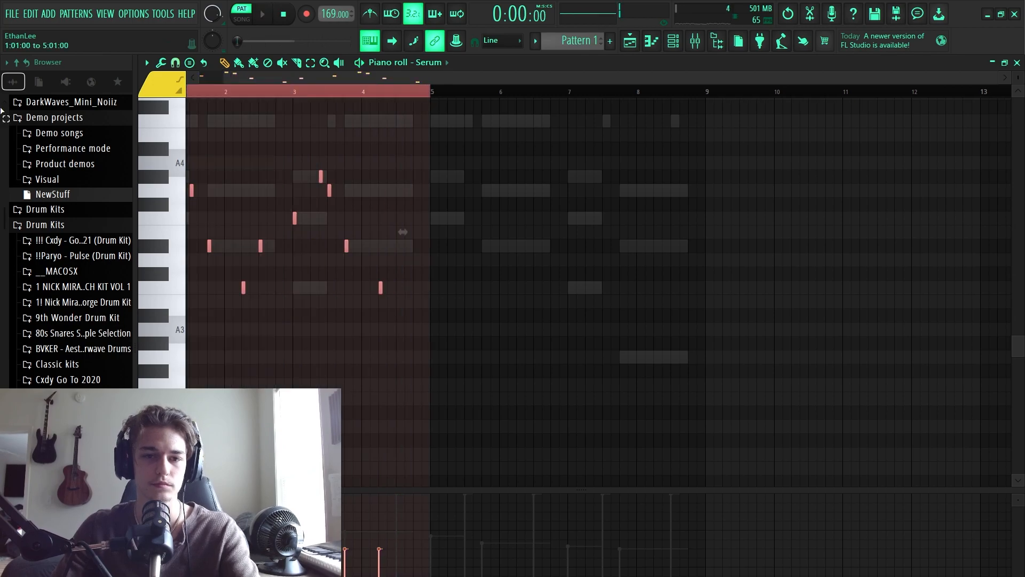
pyautogui.hotkey('ctrl', 'b')
pyautogui.hotkey('ctrl', 'd')
pyautogui.moveTo(370, 128); pyautogui.dragTo(384, 140)
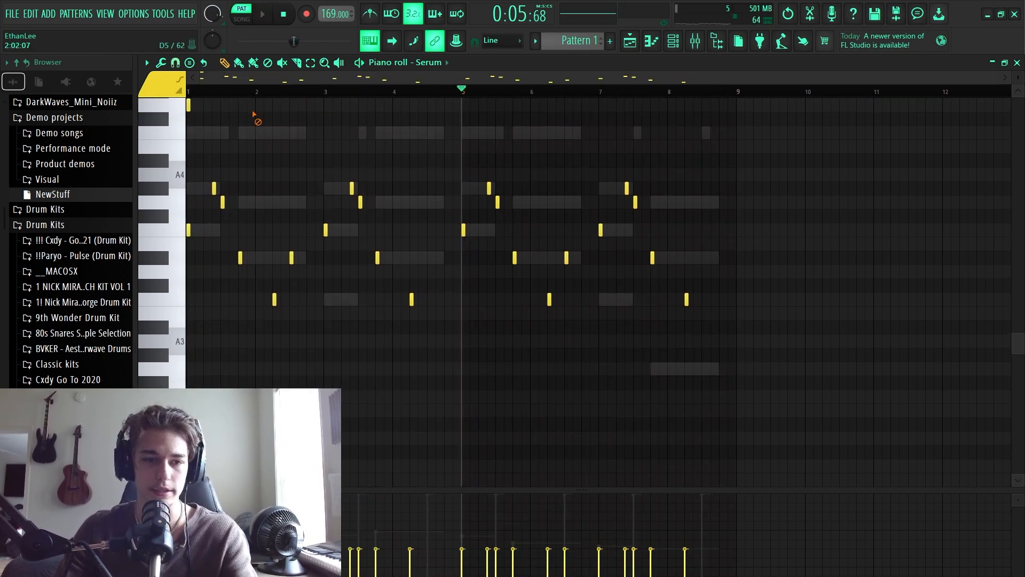
pyautogui.rightClick(189, 104)
pyautogui.click(694, 41)
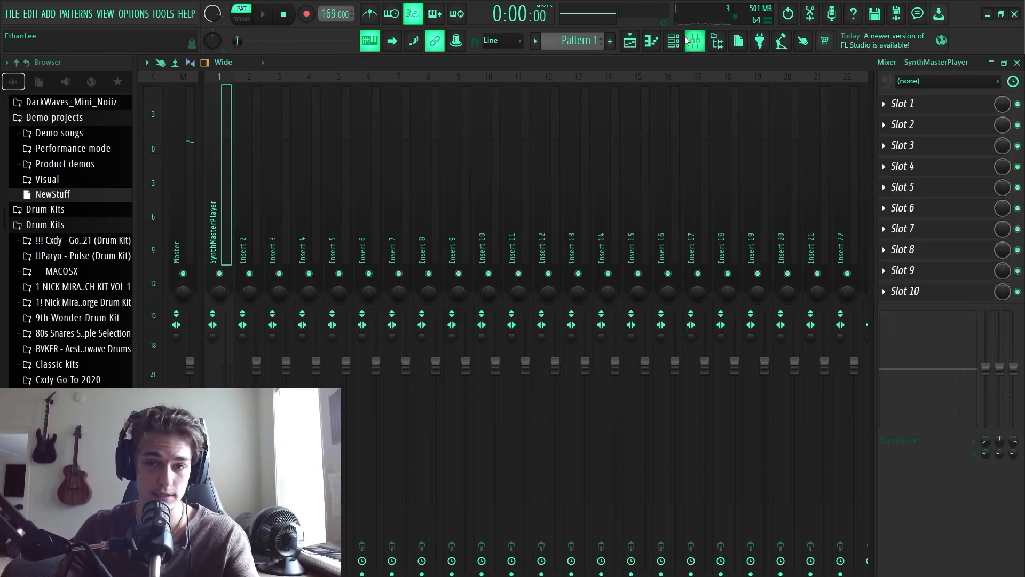
pyautogui.click(695, 40)
pyautogui.click(672, 40)
pyautogui.click(268, 252)
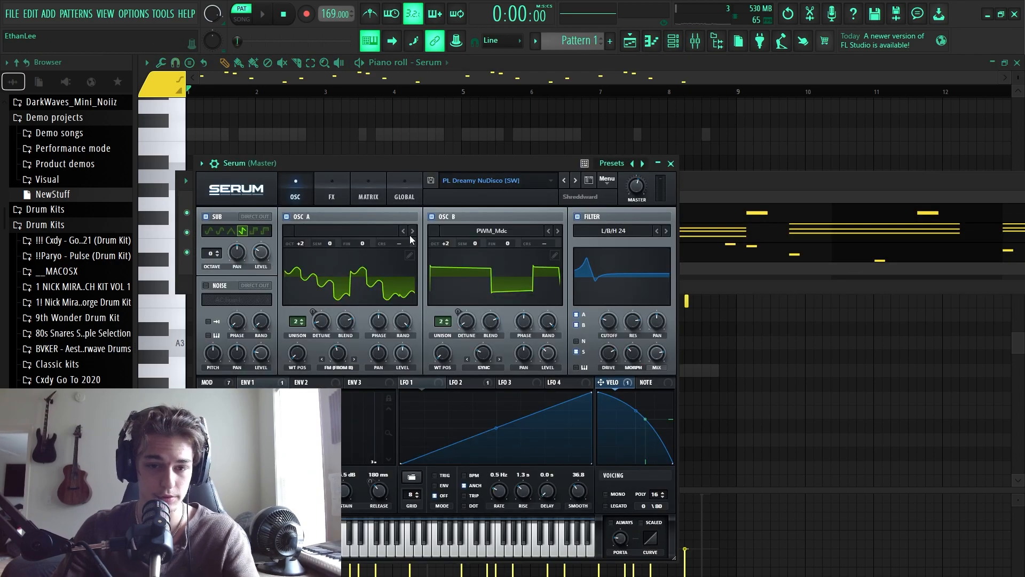
pyautogui.click(497, 180)
pyautogui.moveTo(580, 208)
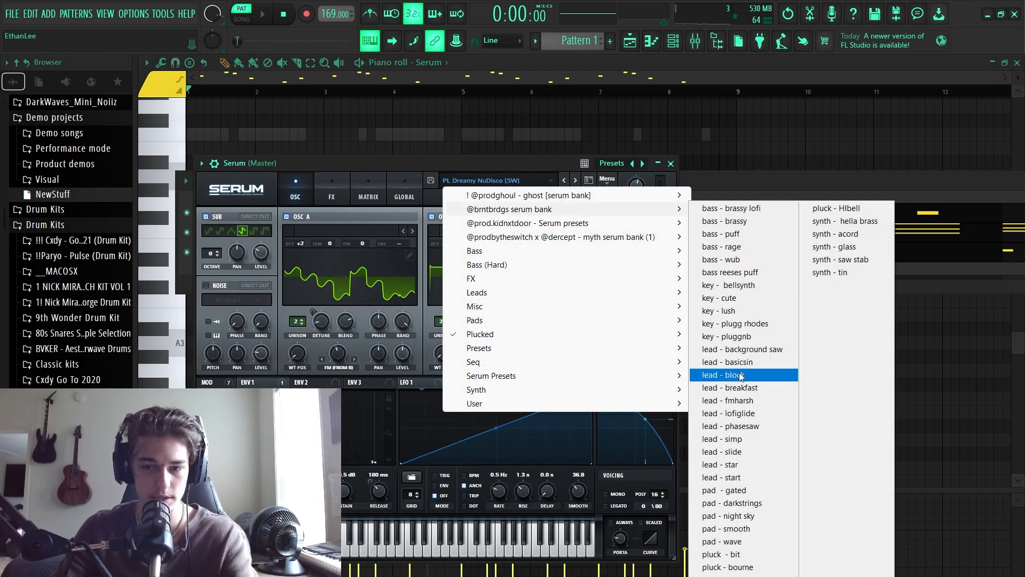
pyautogui.click(849, 274)
pyautogui.press('space')
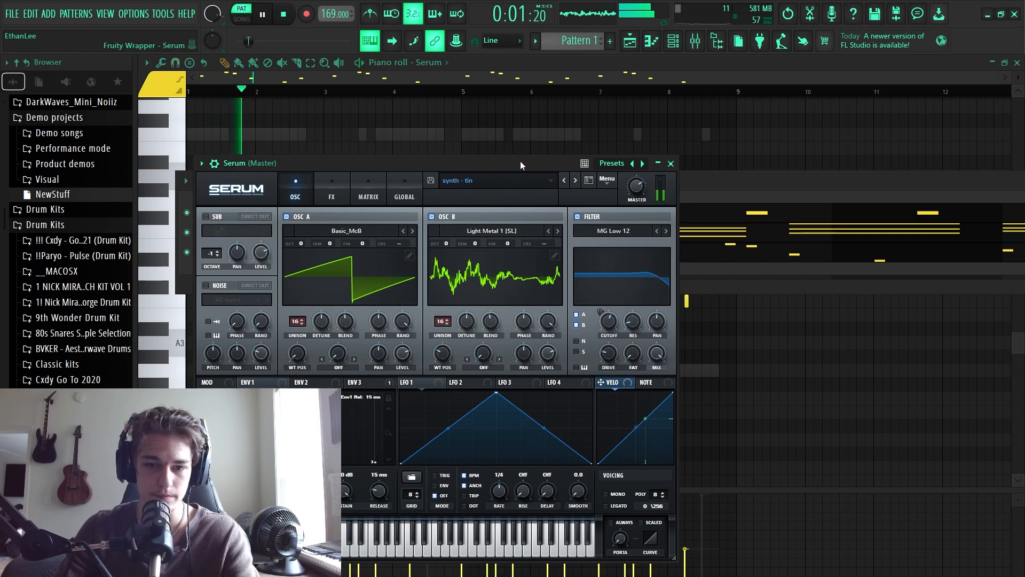
# Change the Serum preset to "synth - glass" and return to the melody in the piano roll.
pyautogui.click(565, 180)
pyautogui.click(565, 179)
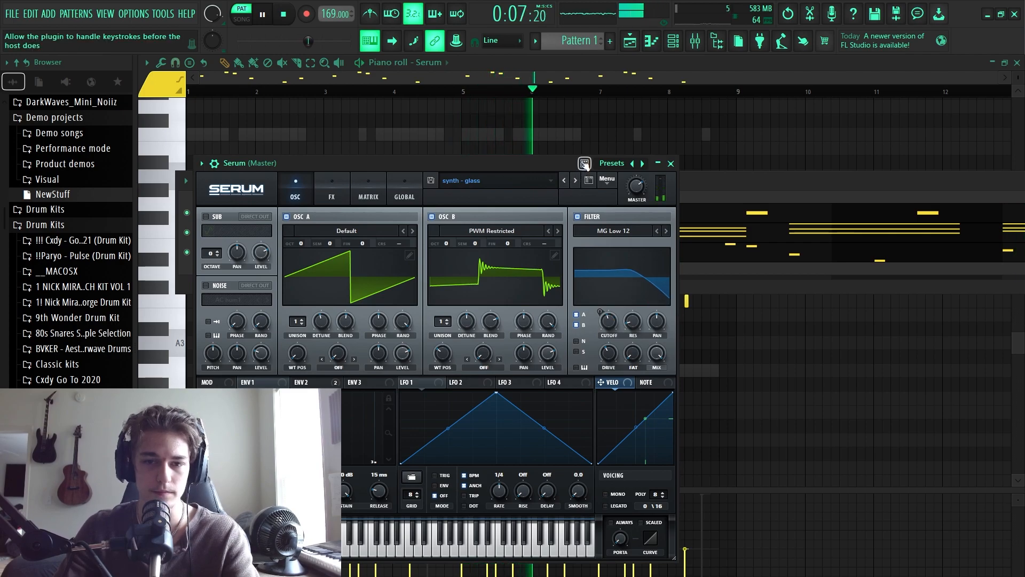
pyautogui.click(587, 118)
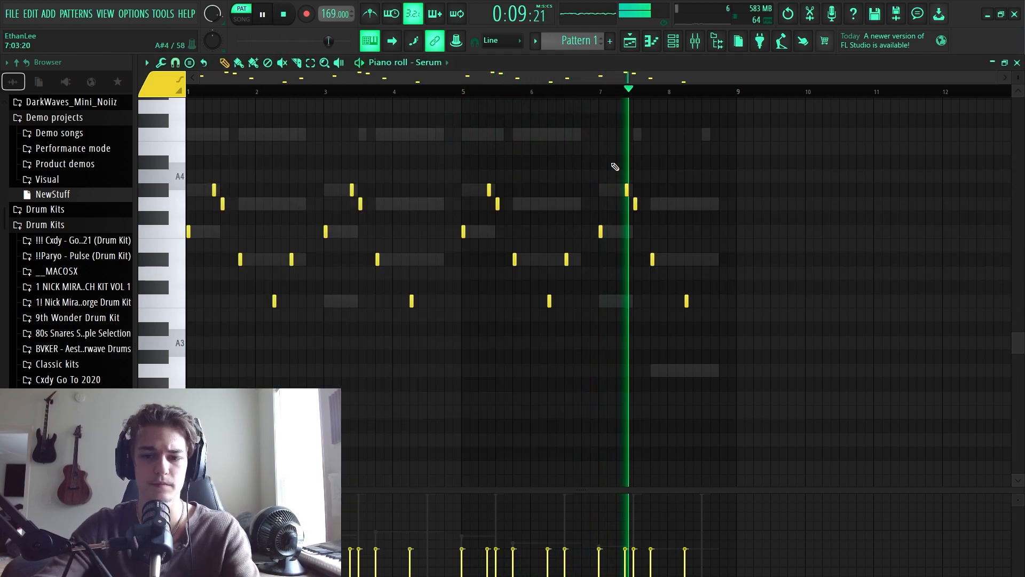
# Transpose the whole Serum melody up one octave and bring up the channel rack.
pyautogui.hotkey('ctrl', 'Up')
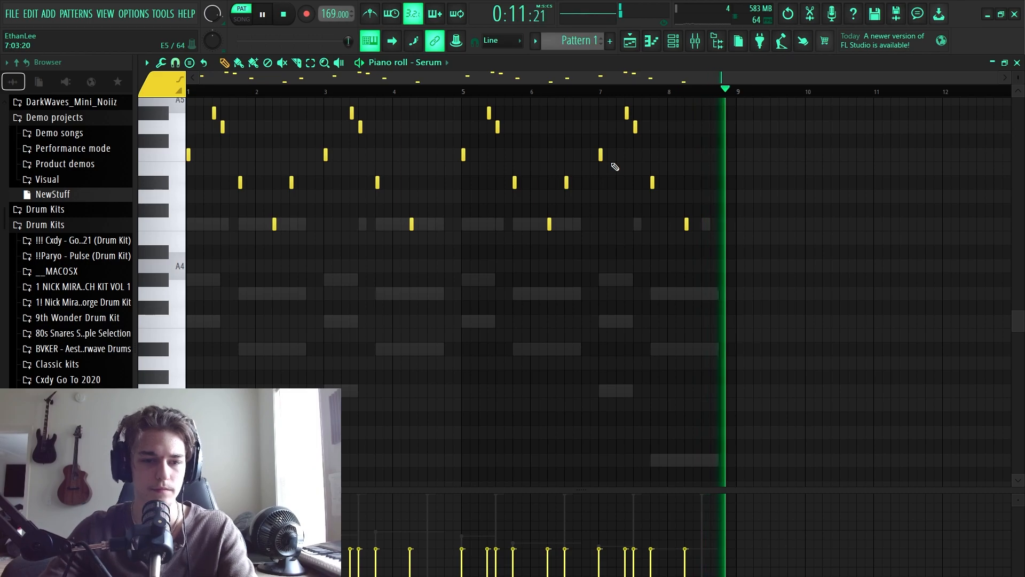
pyautogui.click(673, 40)
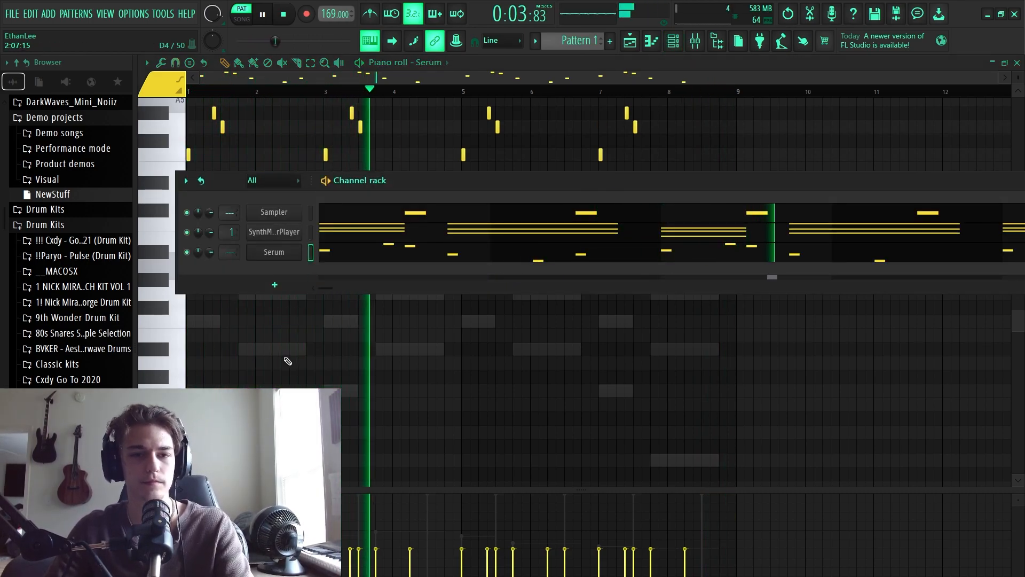
# Browse the drum kit folders and preview a sample from the Hi-Hats folder of the 9th Wonder Drum Kit.
pyautogui.click(93, 302)
pyautogui.click(93, 302)
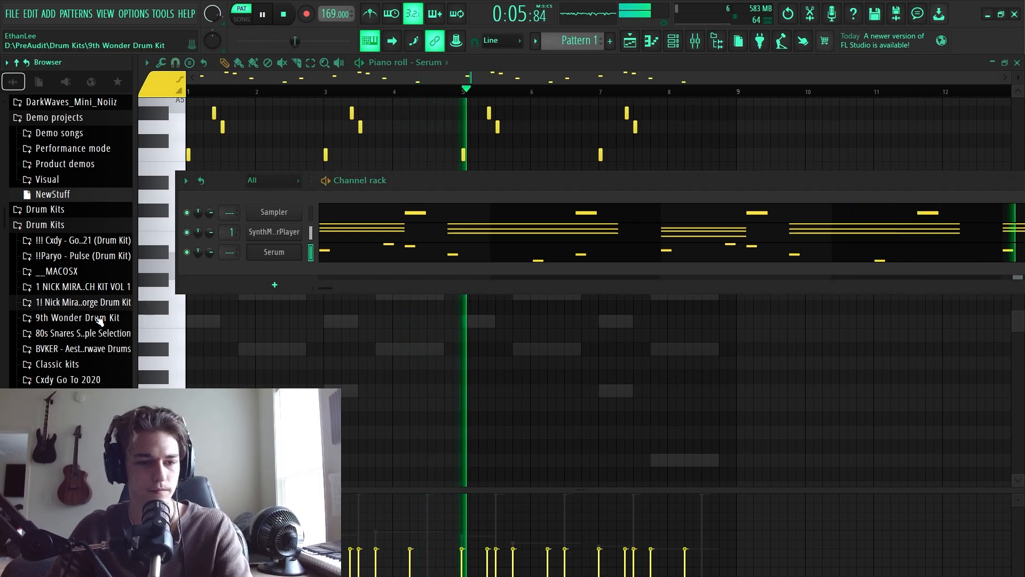
pyautogui.click(91, 318)
pyautogui.click(89, 366)
pyautogui.click(91, 351)
pyautogui.scroll(5, 88, 358)
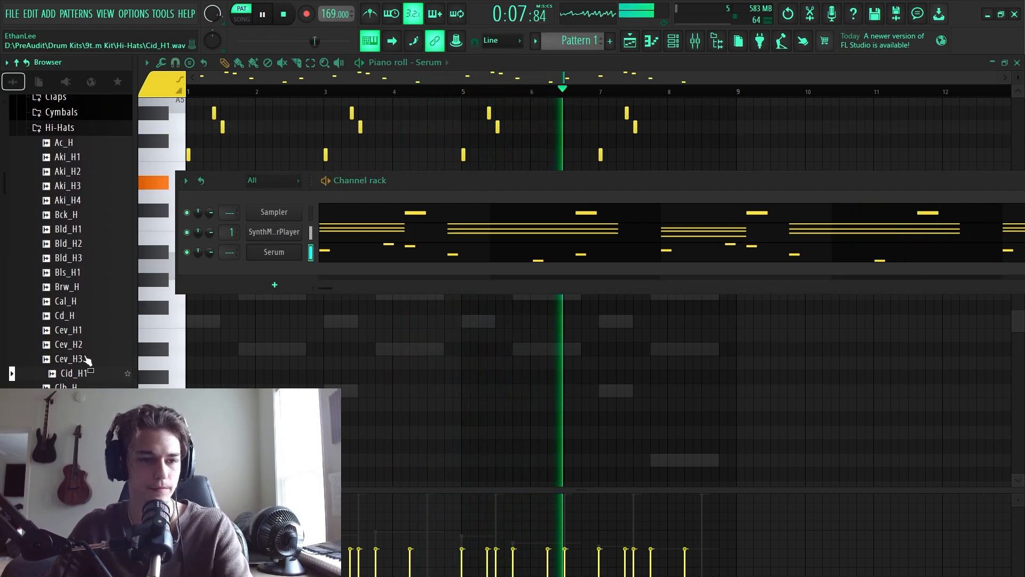
pyautogui.click(97, 318)
# Add the solarsystem hi-hat from the !!Paryo - Pulse drum kit as a new channel below Serum.
pyautogui.click(80, 254)
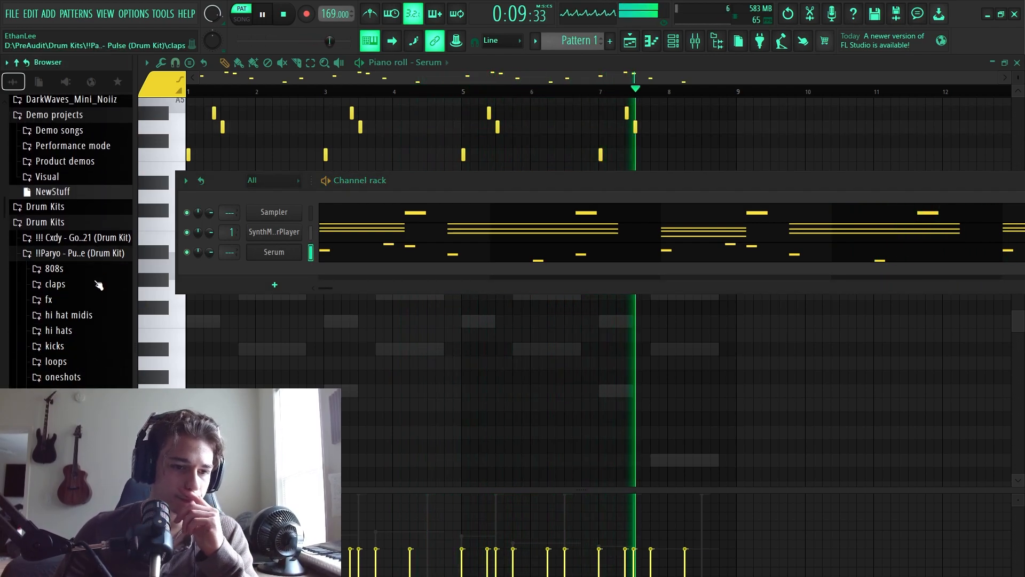
pyautogui.click(80, 330)
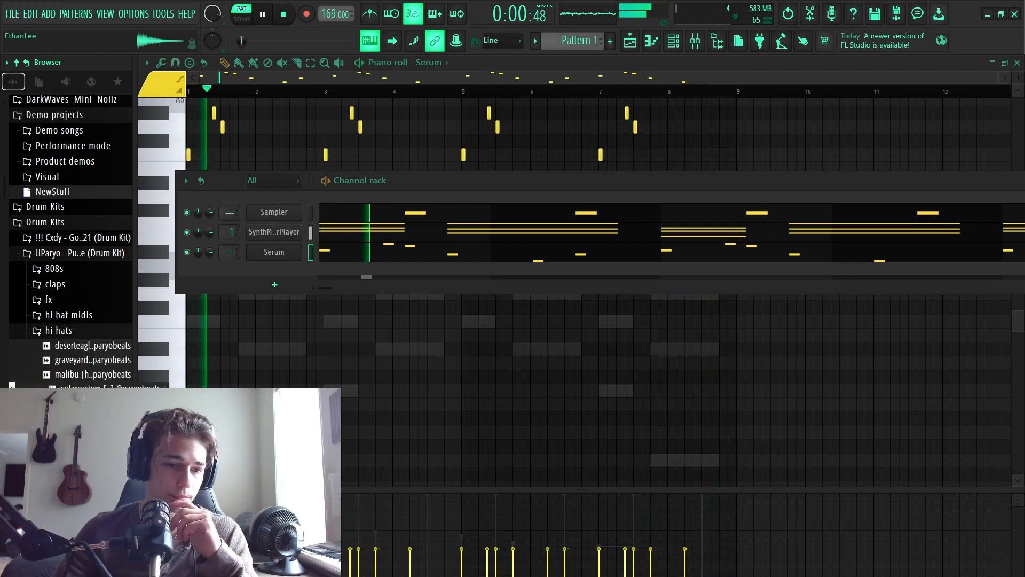
pyautogui.moveTo(74, 387); pyautogui.dragTo(315, 277)
# Program the first bar of the solarsystem hi-hat with hits on steps 1, 7, 9, 10, 11 and 13.
pyautogui.press('space')
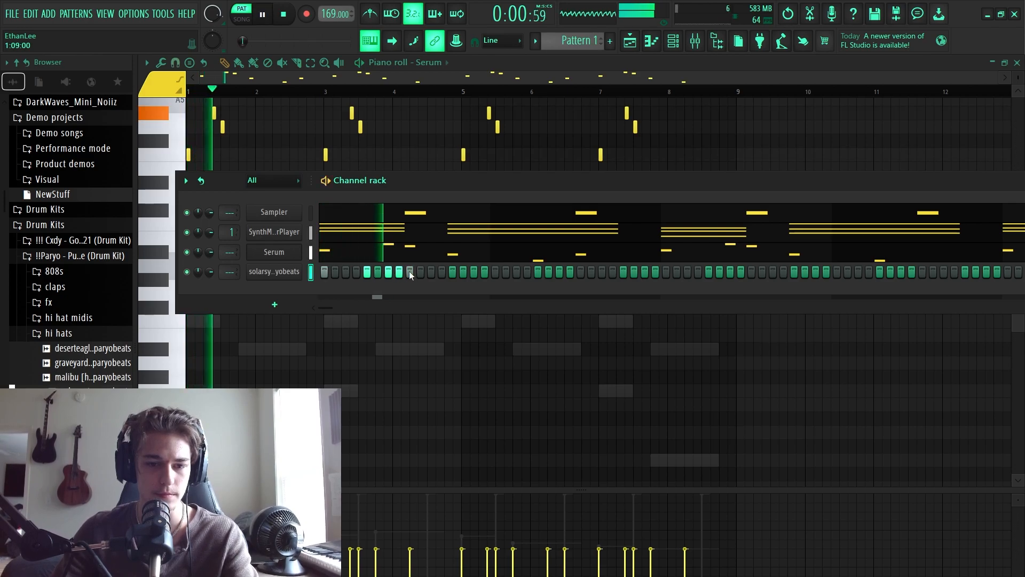
pyautogui.press('space')
pyautogui.press('space')
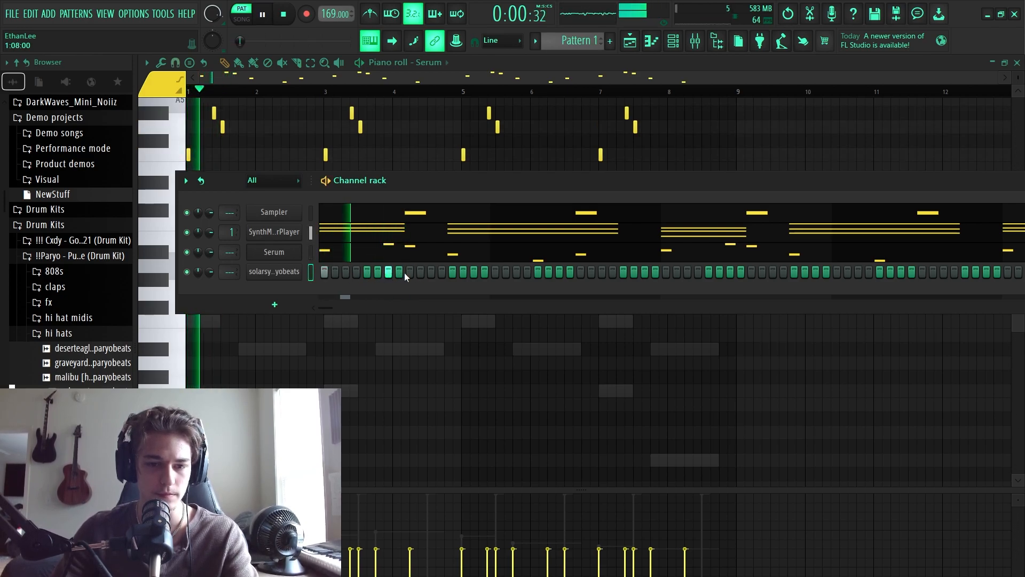
pyautogui.moveTo(407, 272); pyautogui.dragTo(431, 272)
pyautogui.press('space')
pyautogui.press('space')
pyautogui.press('space')
pyautogui.press('space')
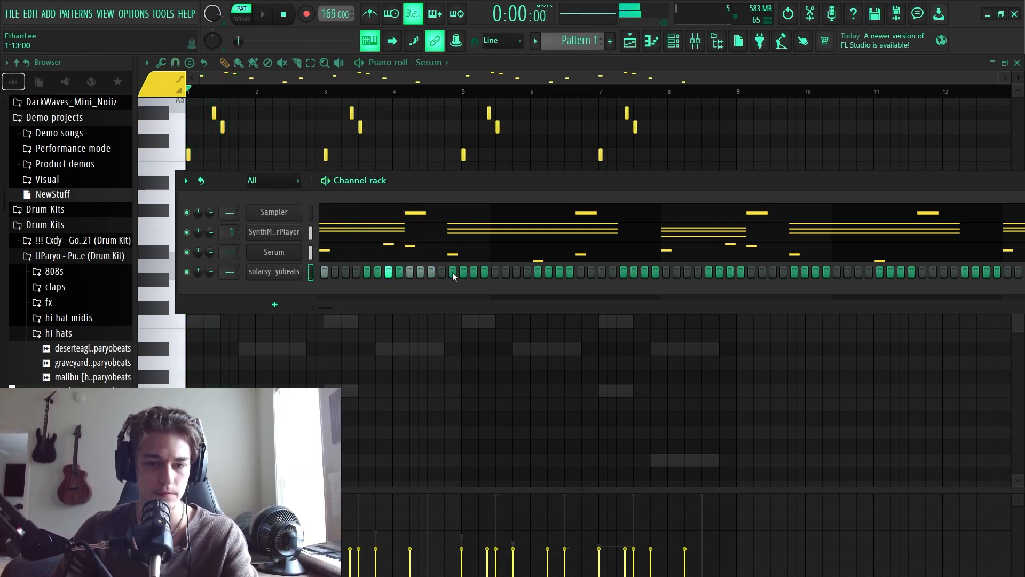
# Program the second hi-hat bar with hits on steps 3, 5, 6, 7, 9, 13, 14 and 15.
pyautogui.click(494, 271)
pyautogui.press('space')
pyautogui.press('space')
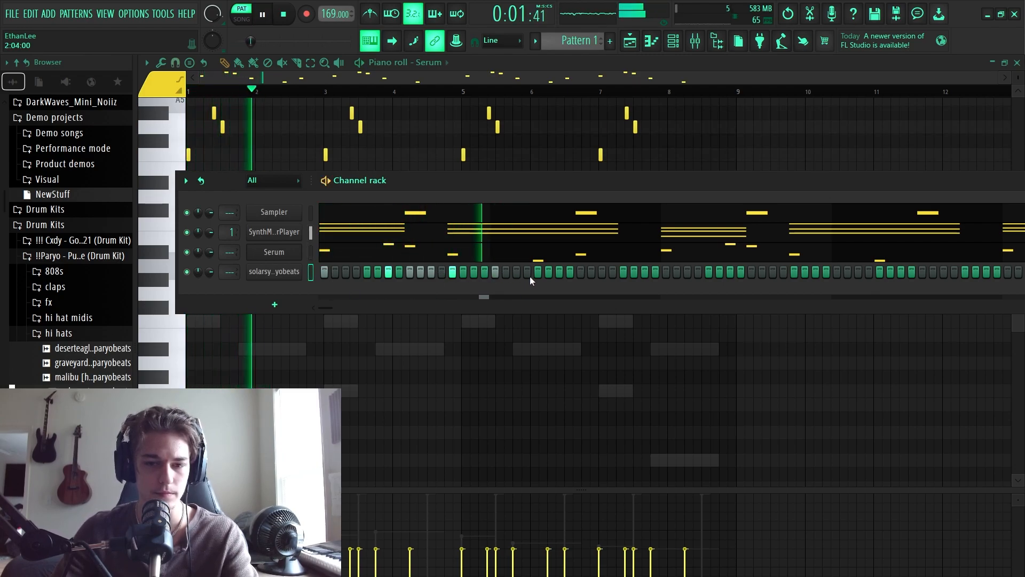
pyautogui.press('space')
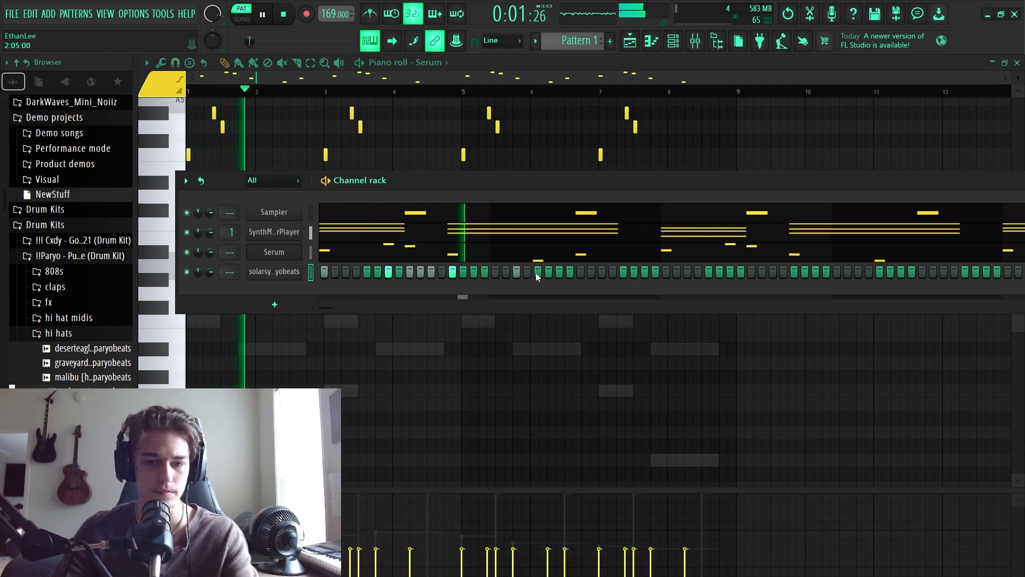
pyautogui.press('space')
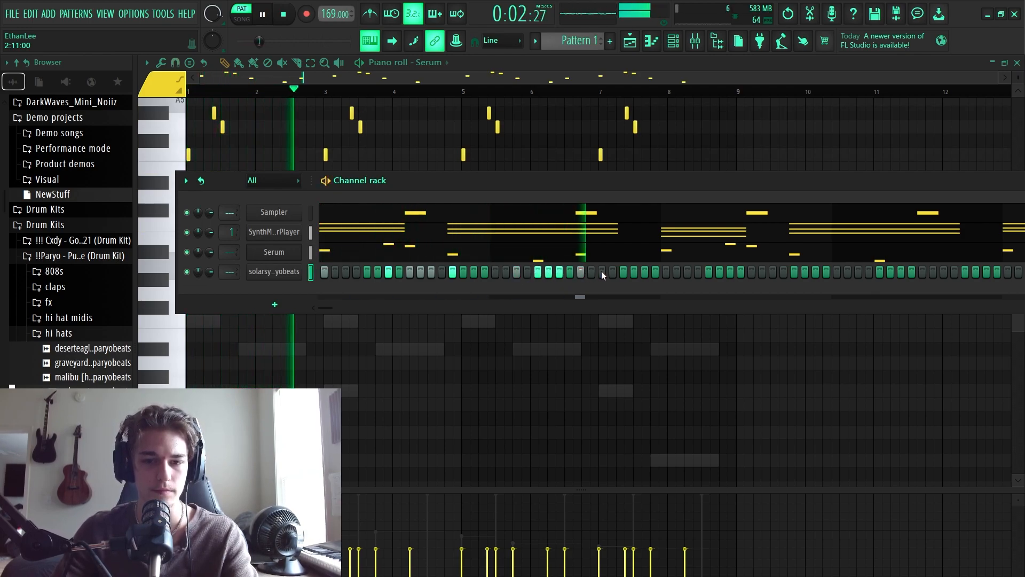
pyautogui.press('space')
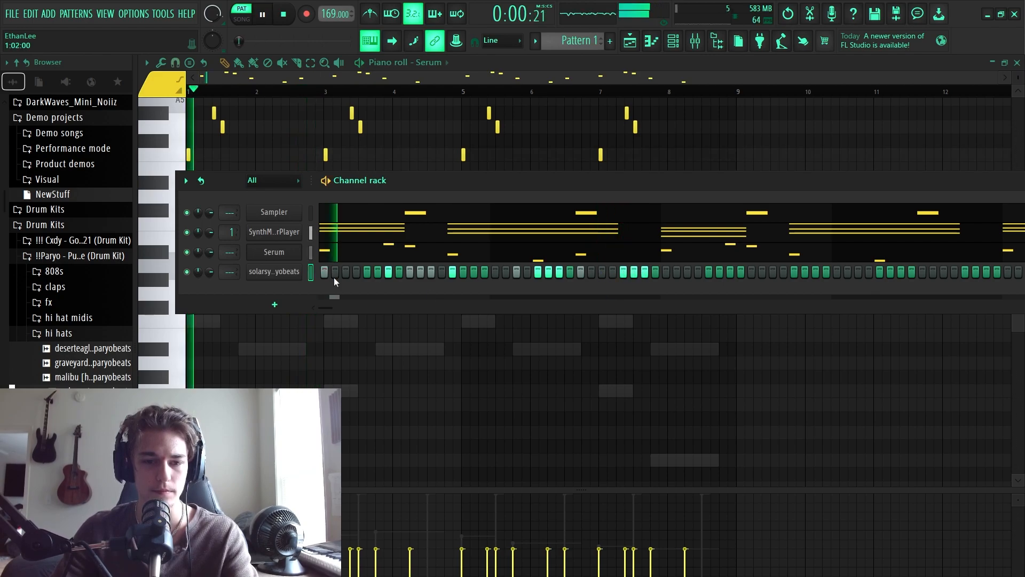
# Open the hi-hat pattern in the piano roll and duplicate its two bars until all eight bars are filled.
pyautogui.rightClick(293, 272)
pyautogui.click(324, 271)
pyautogui.hotkey('ctrl', 'b')
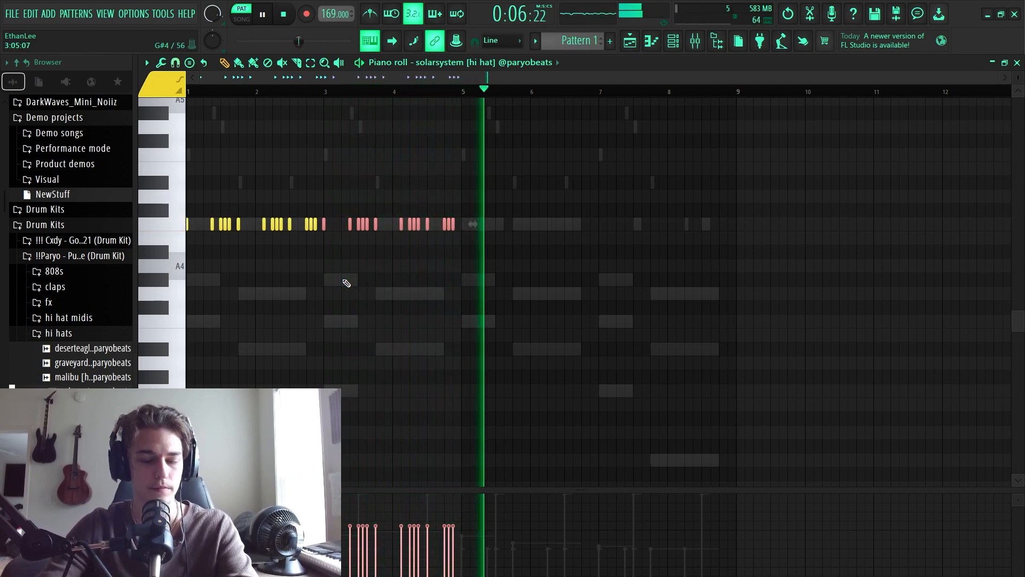
pyautogui.hotkey('ctrl', 'd')
pyautogui.hotkey('ctrl', 'b')
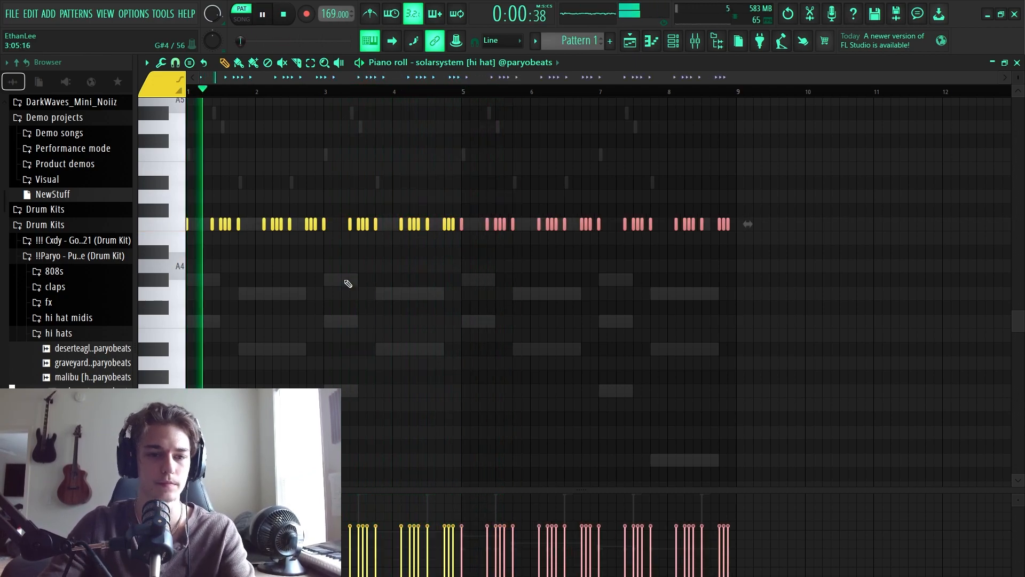
pyautogui.hotkey('ctrl', 'd')
# Replace the sound of the Sampler channel with the "cla" clap from the Paryo Pulse kit's claps folder.
pyautogui.scroll(1, 564, 334)
pyautogui.click(674, 41)
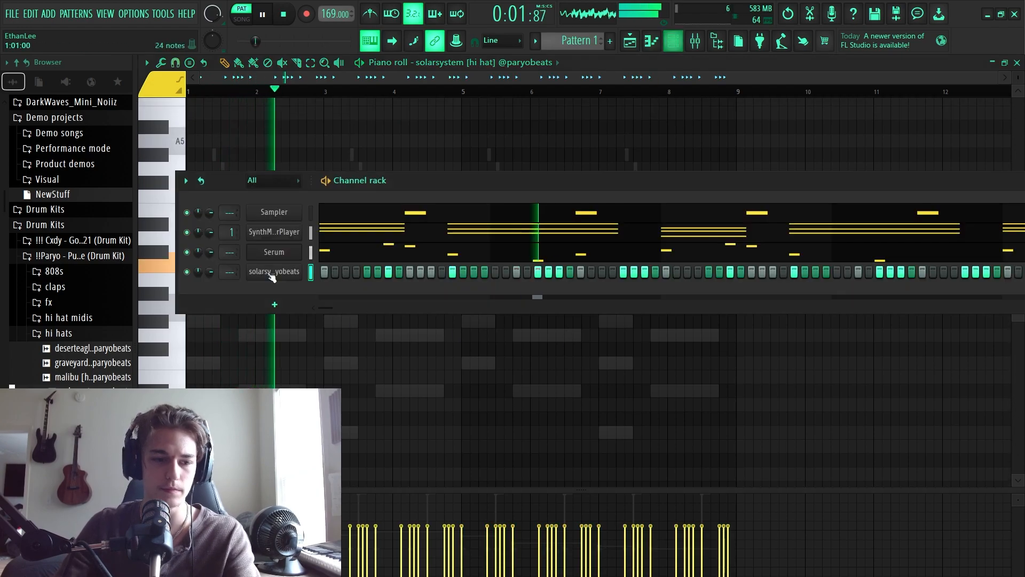
pyautogui.click(106, 334)
pyautogui.click(55, 286)
pyautogui.click(92, 345)
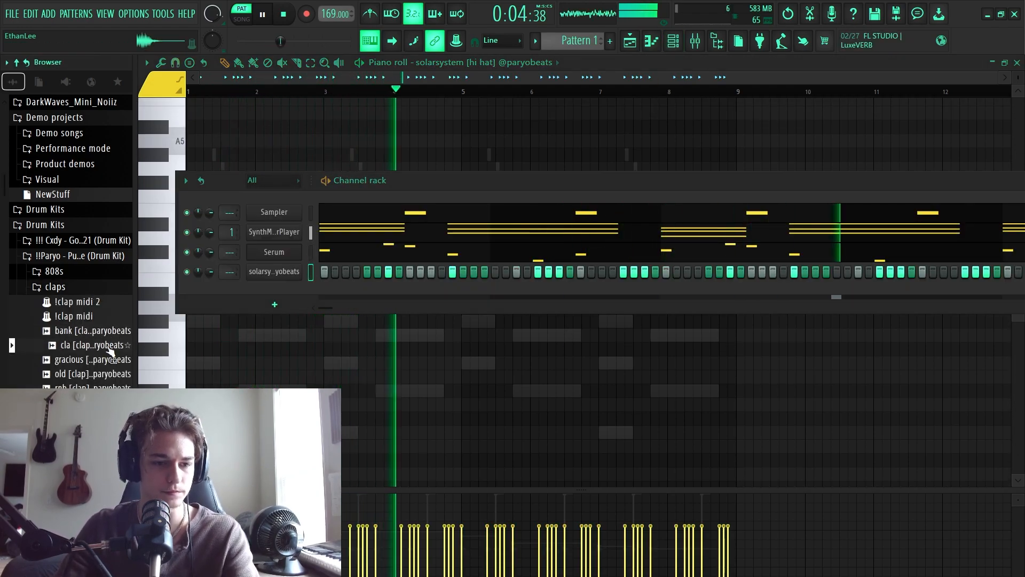
pyautogui.moveTo(110, 351); pyautogui.dragTo(261, 212)
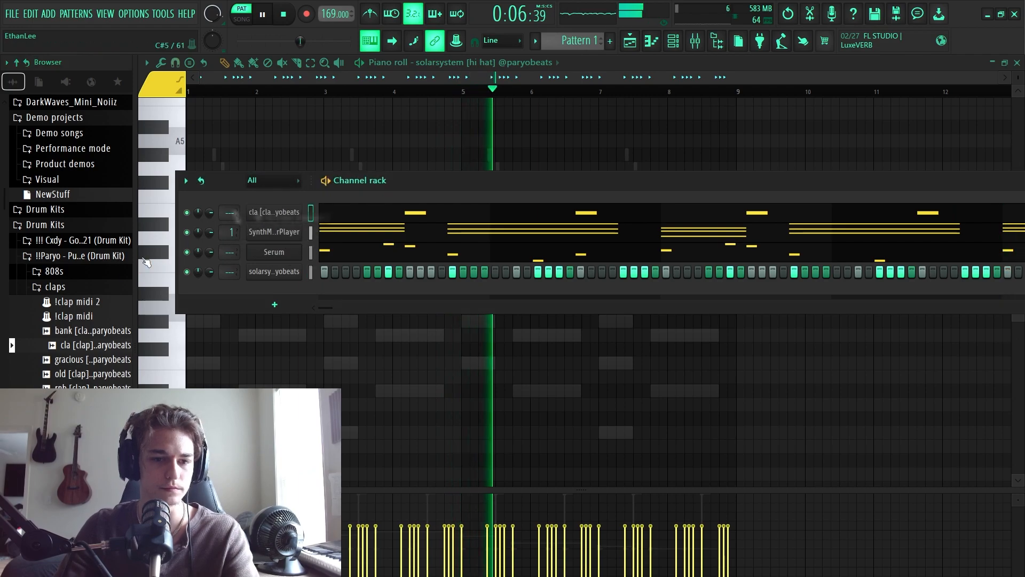
pyautogui.click(55, 287)
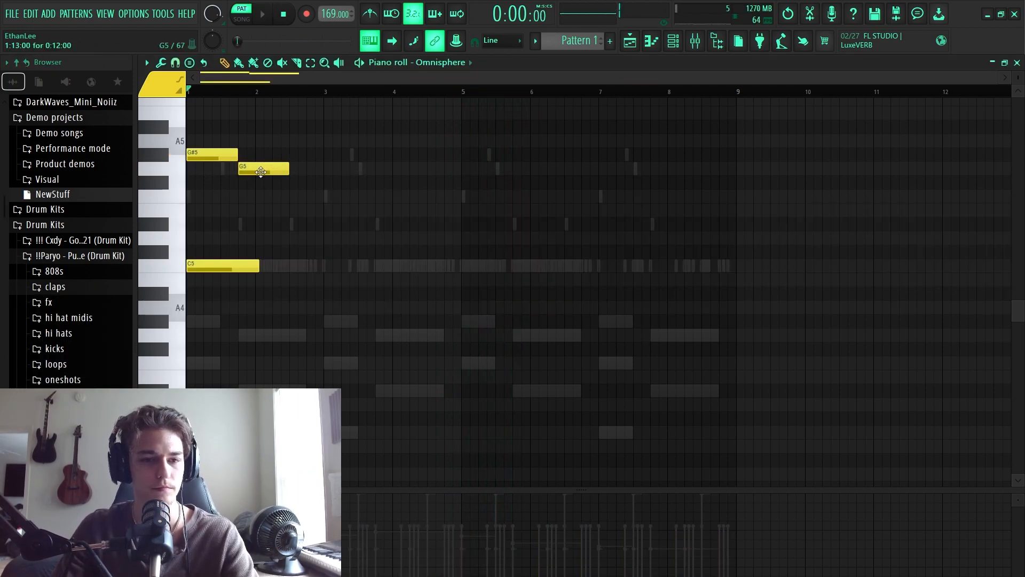
# Lengthen the Omnisphere G5 note to the end of bar 2 and duplicate the two-bar phrase into bars 3 and 4.
pyautogui.moveTo(289, 169); pyautogui.dragTo(323, 169)
pyautogui.hotkey('ctrl', 'b')
pyautogui.click(451, 352)
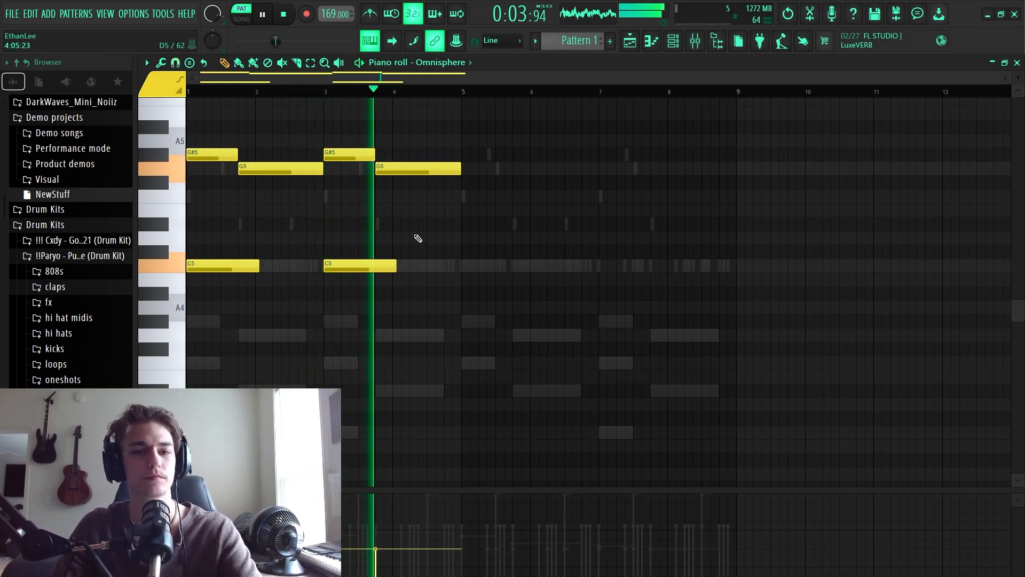
# Add a second C5 note in bar 4 of the Omnisphere part and trim it to the end of the bar.
pyautogui.press('space')
pyautogui.click(410, 265)
pyautogui.scroll(2, 459, 229)
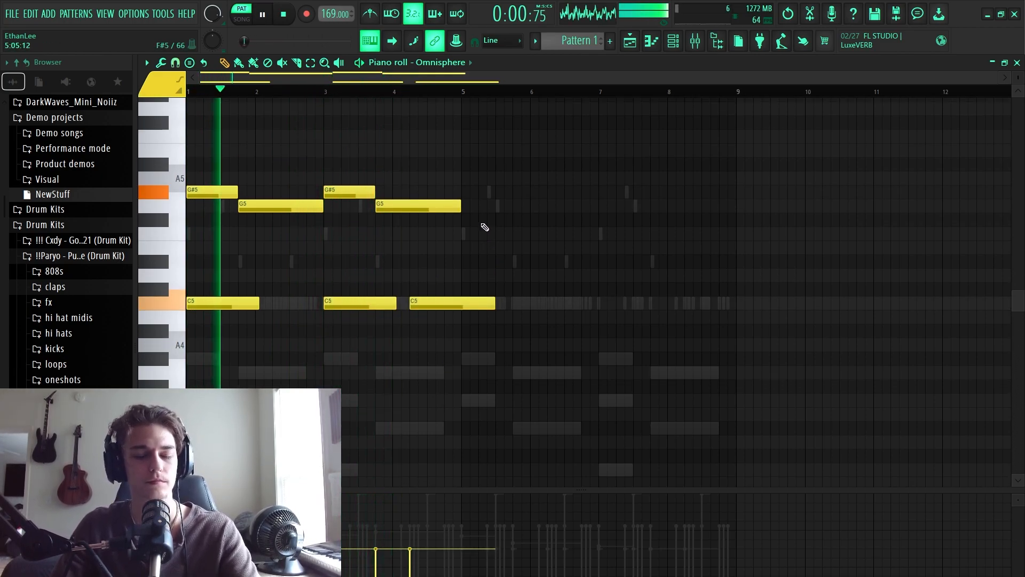
pyautogui.moveTo(495, 293); pyautogui.dragTo(461, 293)
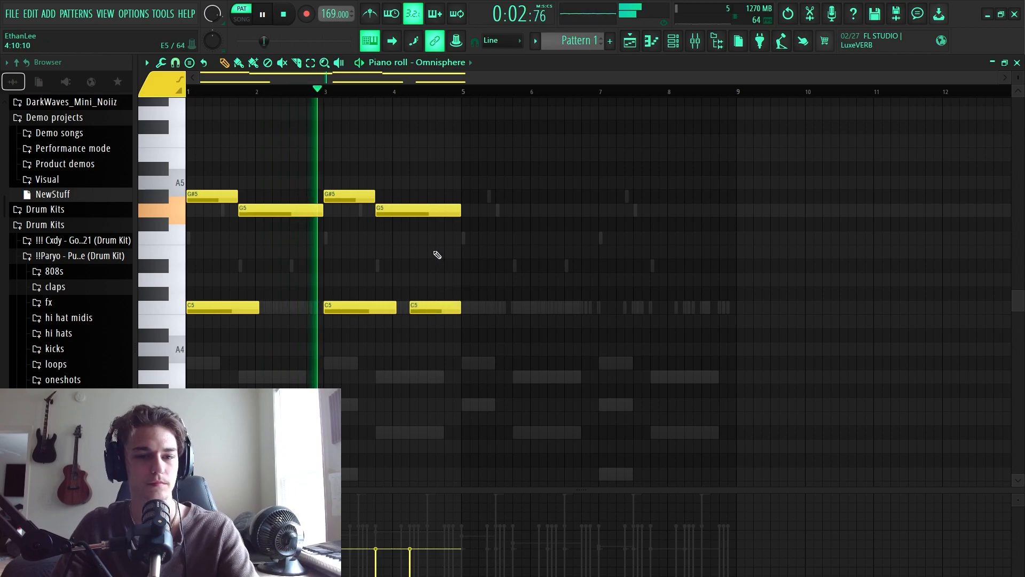
# Add short D#5 and G5 notes at the end of bar 4 and trim both to the bar line.
pyautogui.click(438, 279)
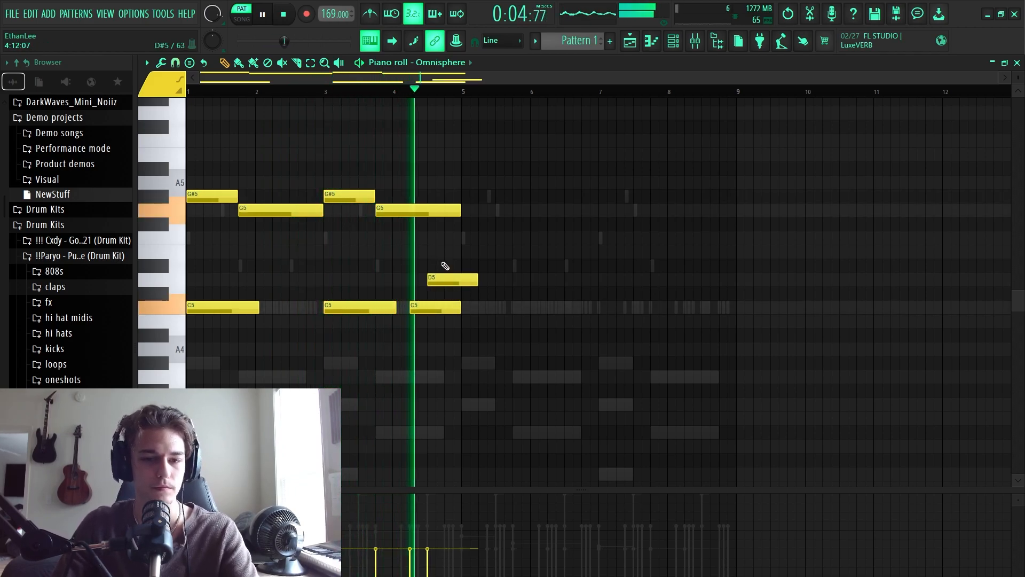
pyautogui.press('space')
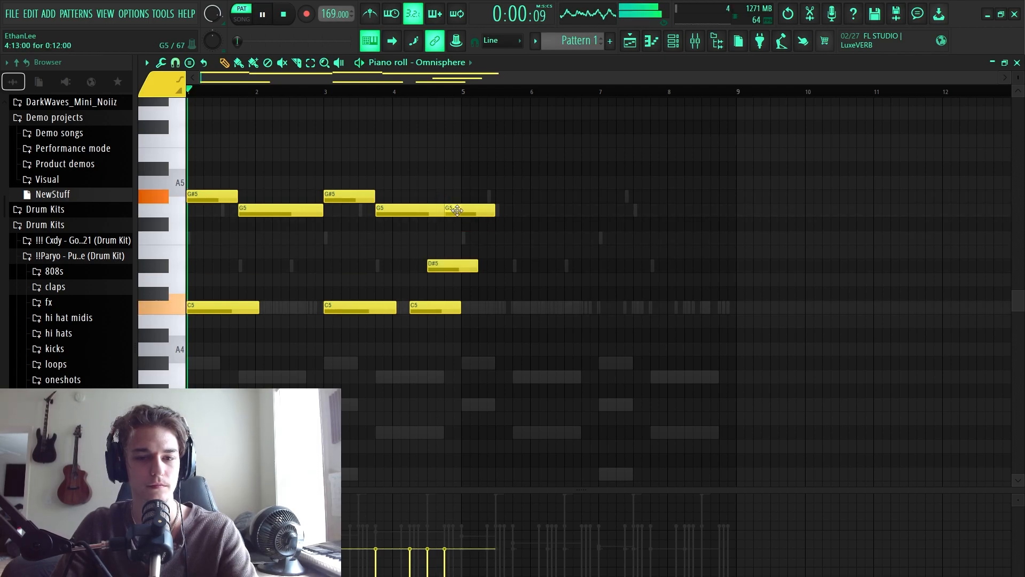
pyautogui.keyDown('ctrl'); pyautogui.click(438, 213); pyautogui.keyUp('ctrl')
pyautogui.moveTo(459, 209)
pyautogui.mouseDown()
pyautogui.moveTo(438, 203)
pyautogui.moveTo(461, 212)
pyautogui.mouseUp()
pyautogui.moveTo(477, 266); pyautogui.dragTo(461, 266)
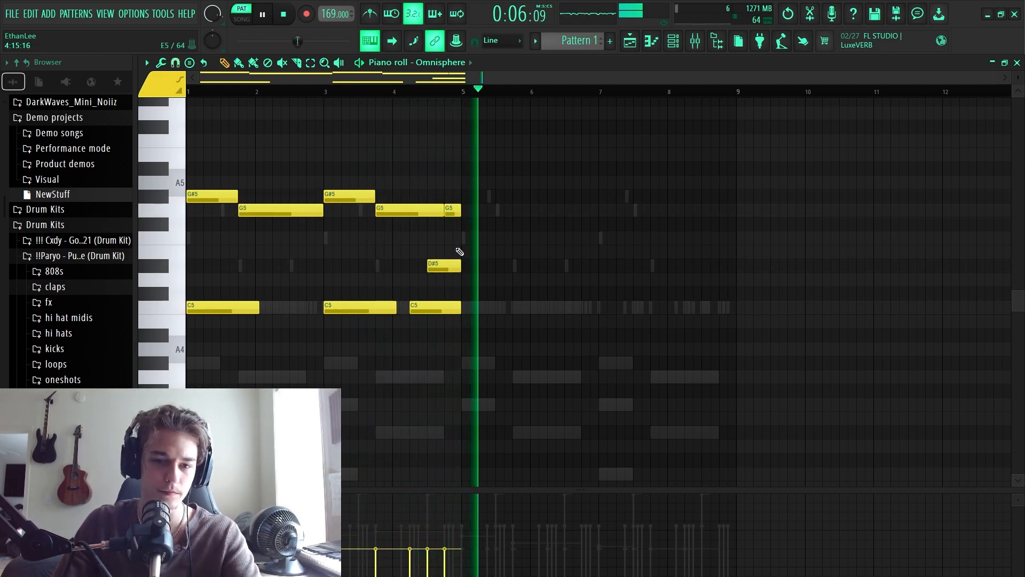
# Duplicate the complete four-bar Omnisphere part into bars 5 to 8.
pyautogui.hotkey('ctrl', 'a')
pyautogui.hotkey('ctrl', 'b')
pyautogui.keyDown('ctrl'); pyautogui.click(497, 162); pyautogui.keyUp('ctrl')
pyautogui.click(673, 41)
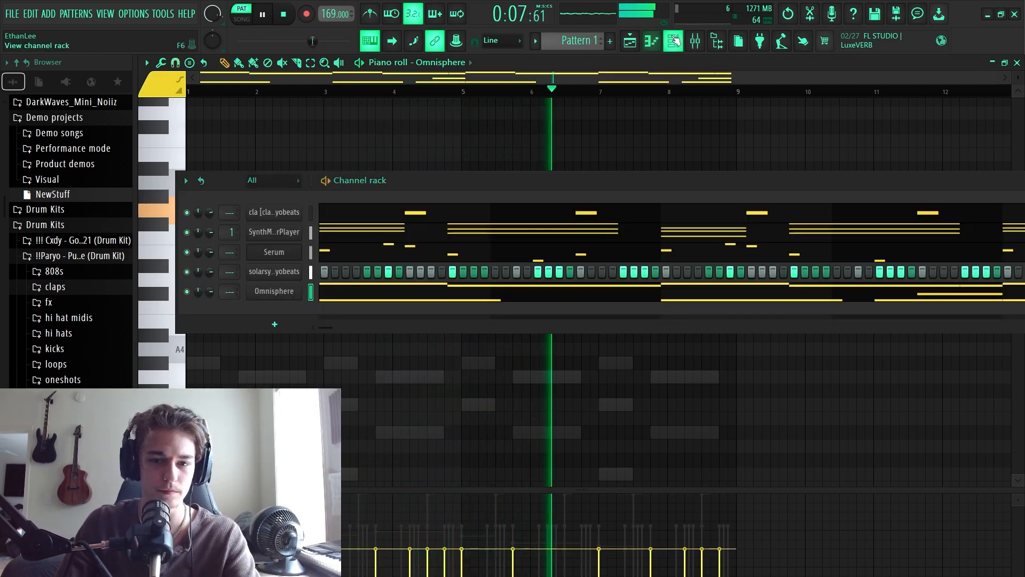
pyautogui.click(540, 137)
# Transpose the Omnisphere G#5 note at the start of bar 7 down one octave to G#4.
pyautogui.press('space')
pyautogui.hotkey('ctrl', 'Down')
pyautogui.press('space')
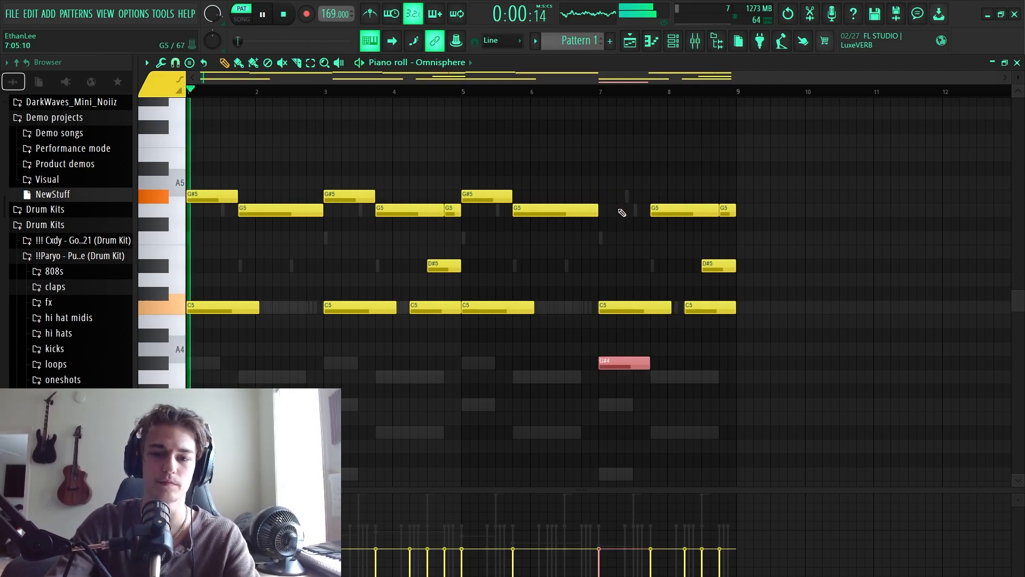
pyautogui.press('space')
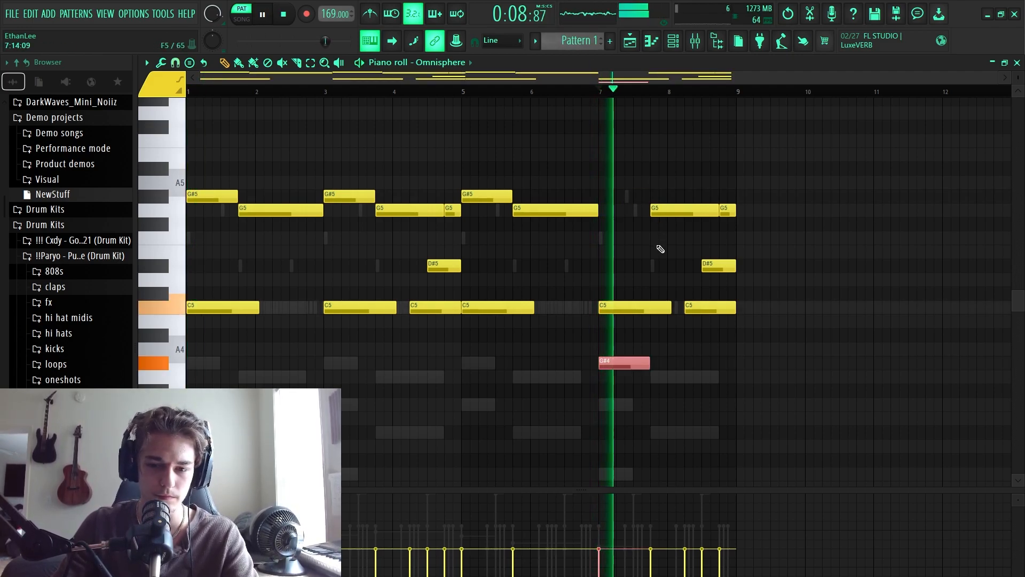
# Add G4 and D#4 notes near the end of bar 7, following the G#4 note.
pyautogui.press('space')
pyautogui.click(661, 378)
pyautogui.press('space')
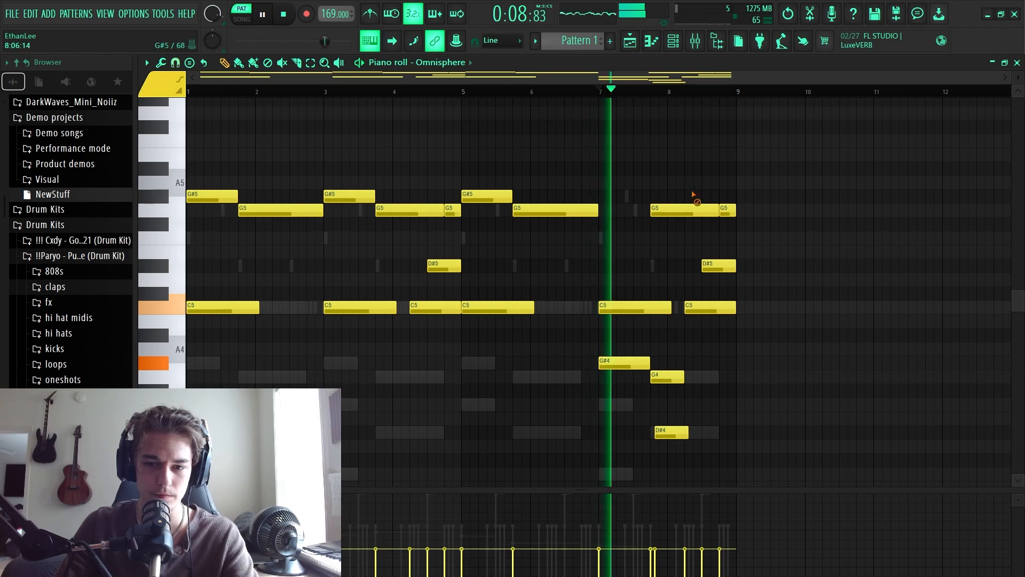
# Delete the two G5 notes, the D#5 and the last C5 around bar 8, and align the low D#4 with the G4.
pyautogui.rightClick(696, 209)
pyautogui.rightClick(726, 210)
pyautogui.rightClick(718, 265)
pyautogui.rightClick(709, 307)
pyautogui.moveTo(670, 431); pyautogui.dragTo(661, 436)
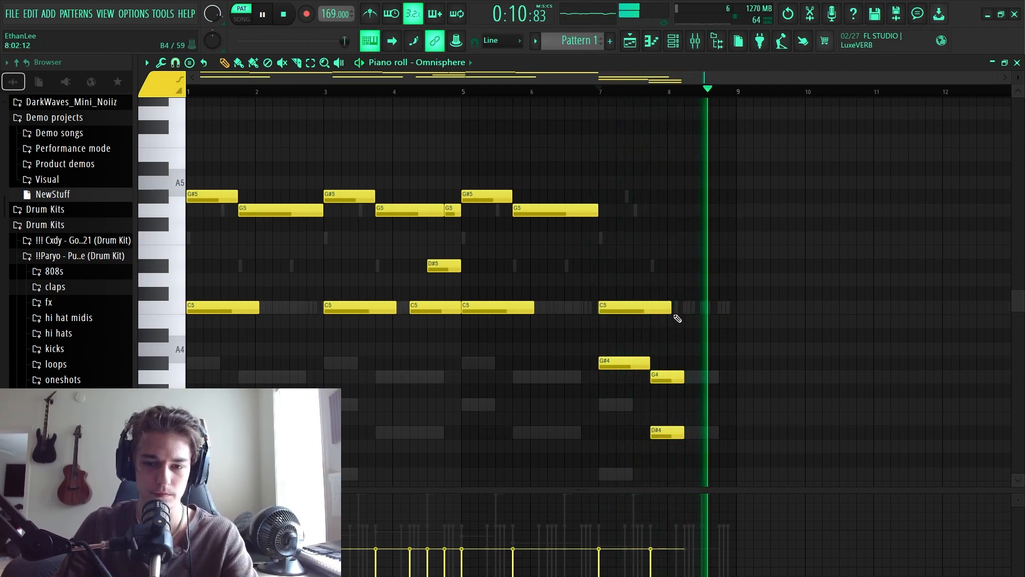
# Shorten the bar 7 C5 to end with the G#4, and lengthen the G4 and D#4 to match the ghost chord in bar 8.
pyautogui.moveTo(669, 307); pyautogui.dragTo(649, 302)
pyautogui.press('space')
pyautogui.press('space')
pyautogui.moveTo(665, 341); pyautogui.dragTo(683, 464)
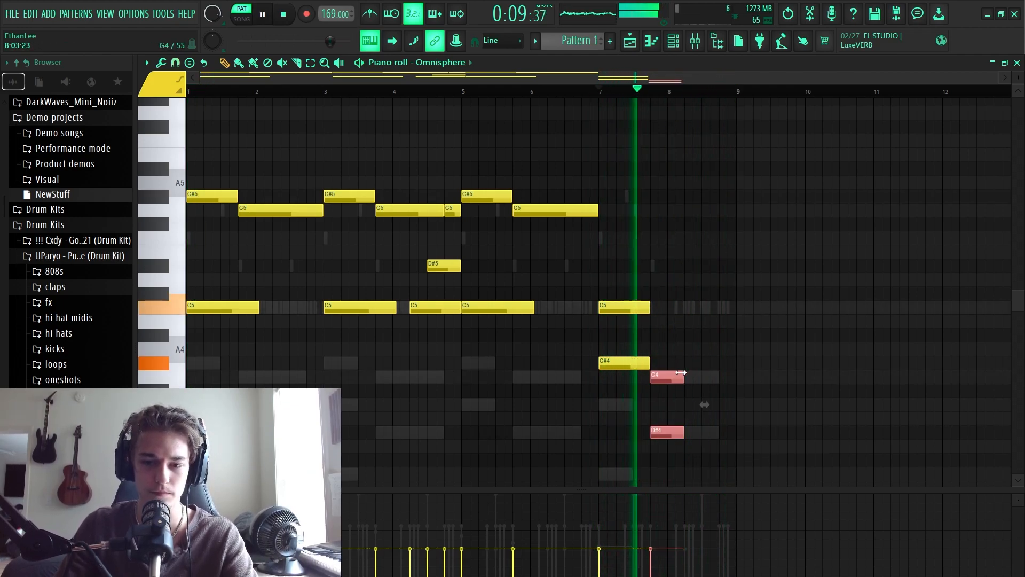
pyautogui.moveTo(683, 377); pyautogui.dragTo(719, 370)
pyautogui.click(631, 133)
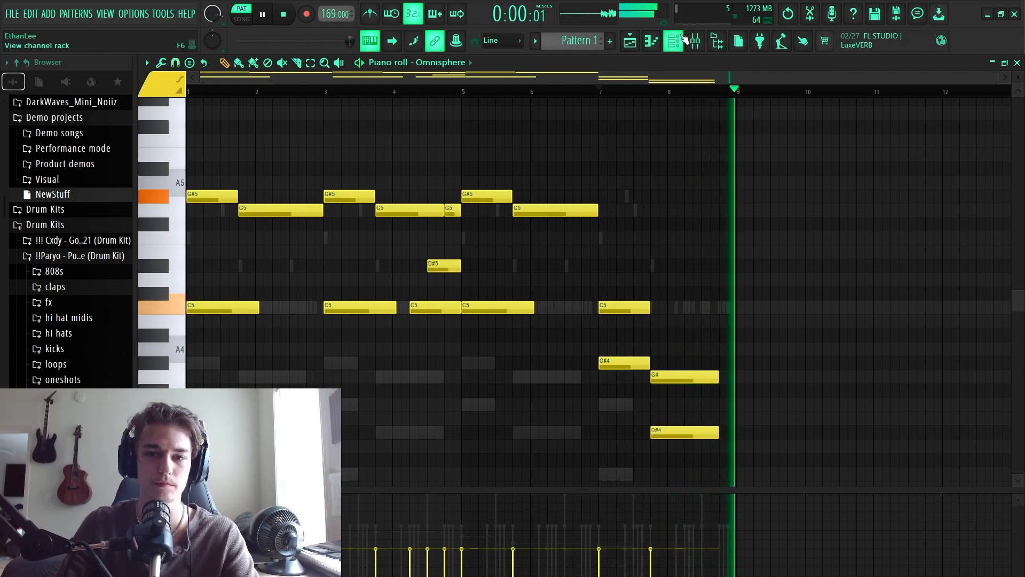
# Undo the recent channel volume tweaks in the channel rack and set the Serum channel's volume to 56%.
pyautogui.press('F6')
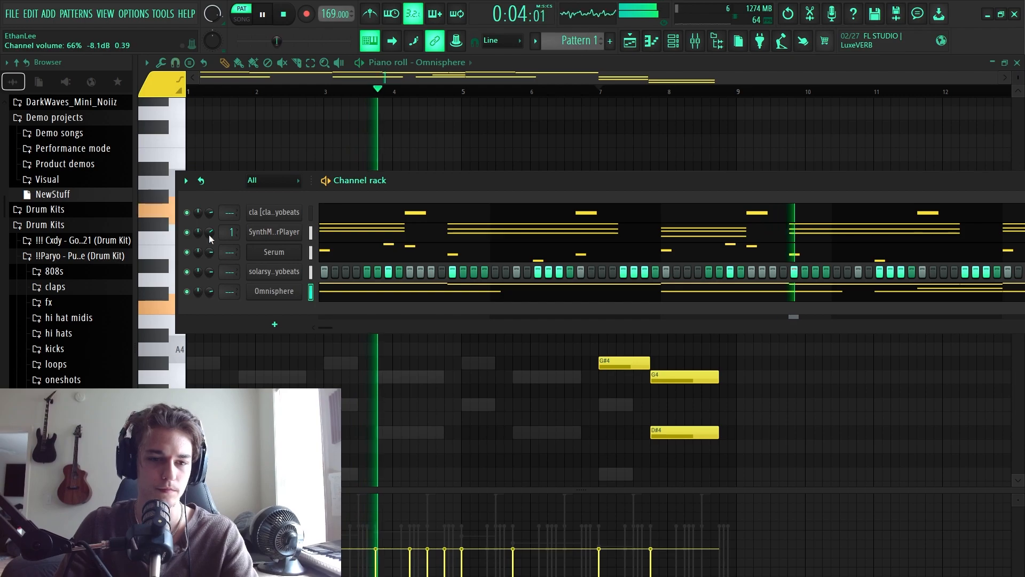
pyautogui.hotkey('ctrl', 'z')
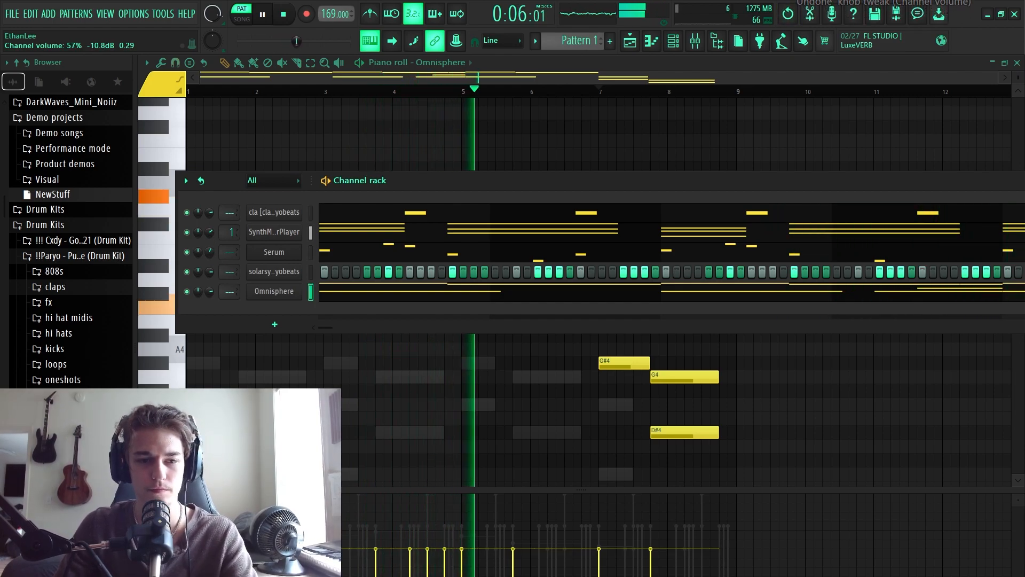
pyautogui.hotkey('ctrl', 'z')
pyautogui.moveTo(210, 251); pyautogui.dragTo(210, 270)
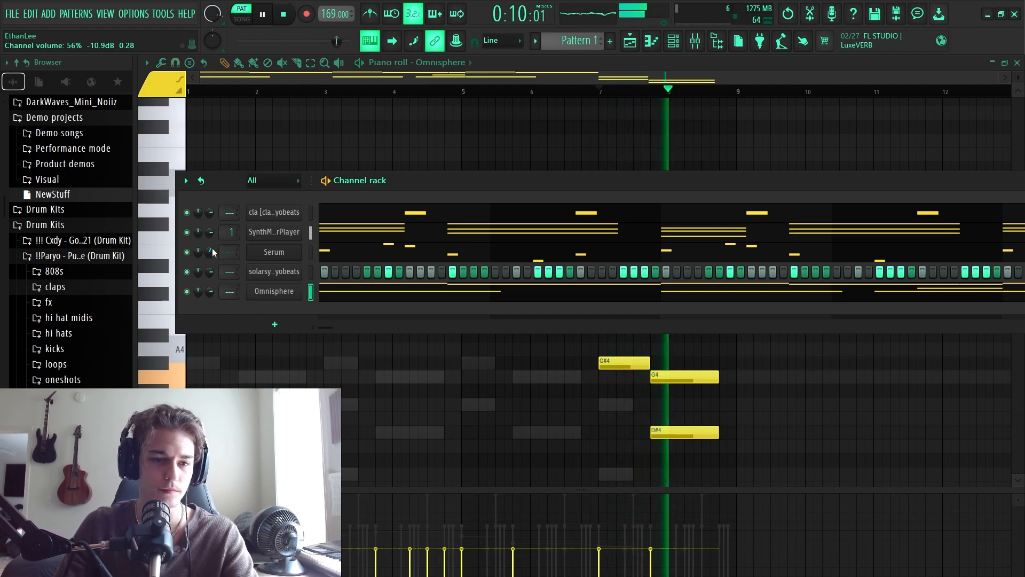
# Solo the SynthMasterPlayer channel in the channel rack and play the pattern.
pyautogui.press('space')
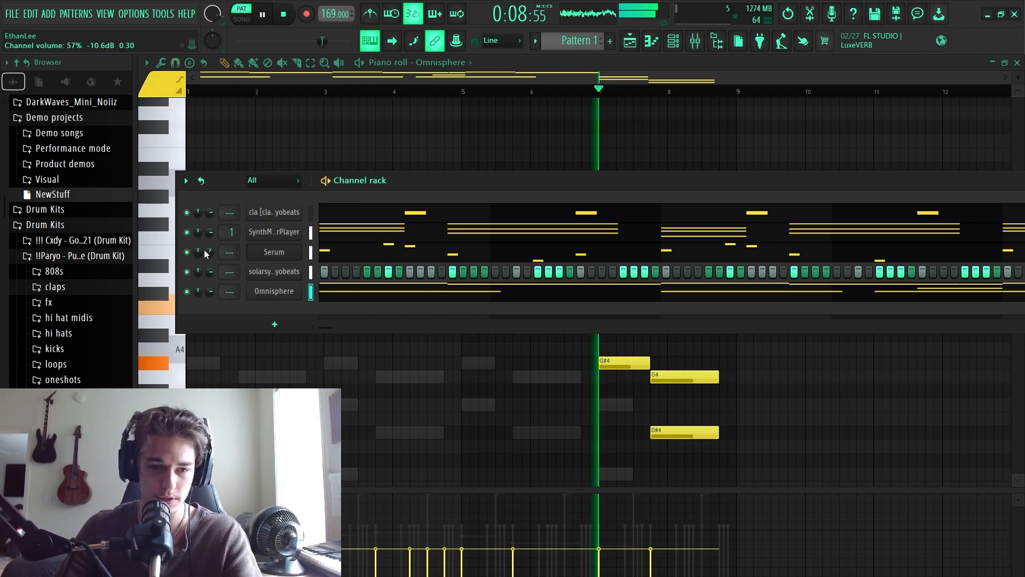
pyautogui.press('space')
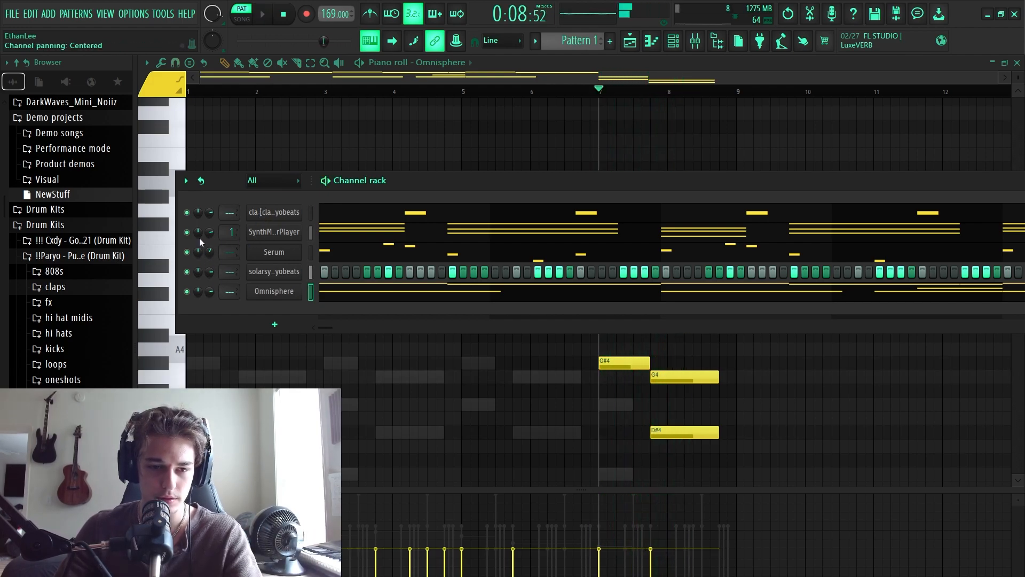
pyautogui.rightClick(187, 232)
pyautogui.click(211, 236)
pyautogui.press('space')
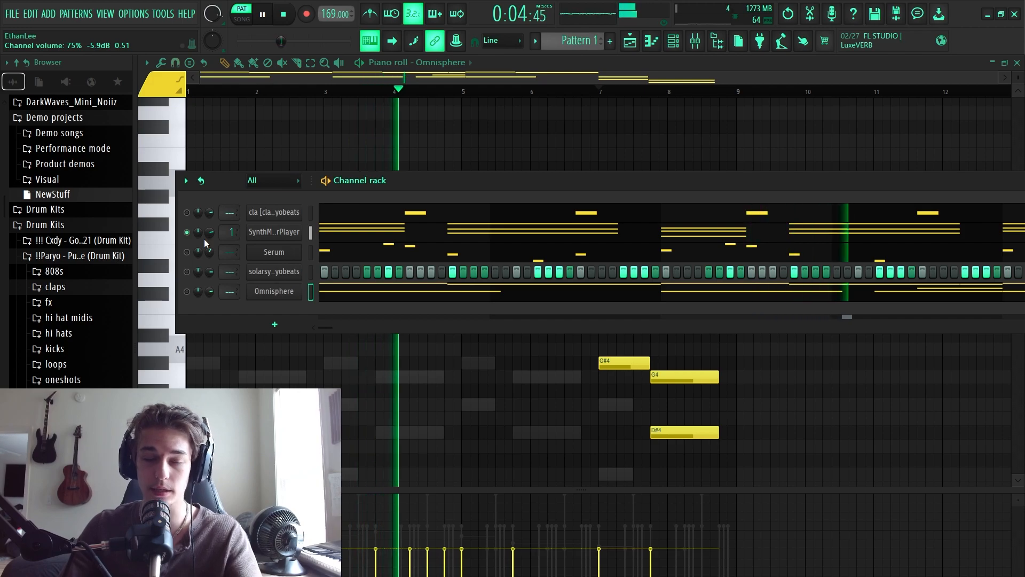
# Unmute the Serum channel alongside the chords and lower its channel volume to about 36%.
pyautogui.click(213, 253)
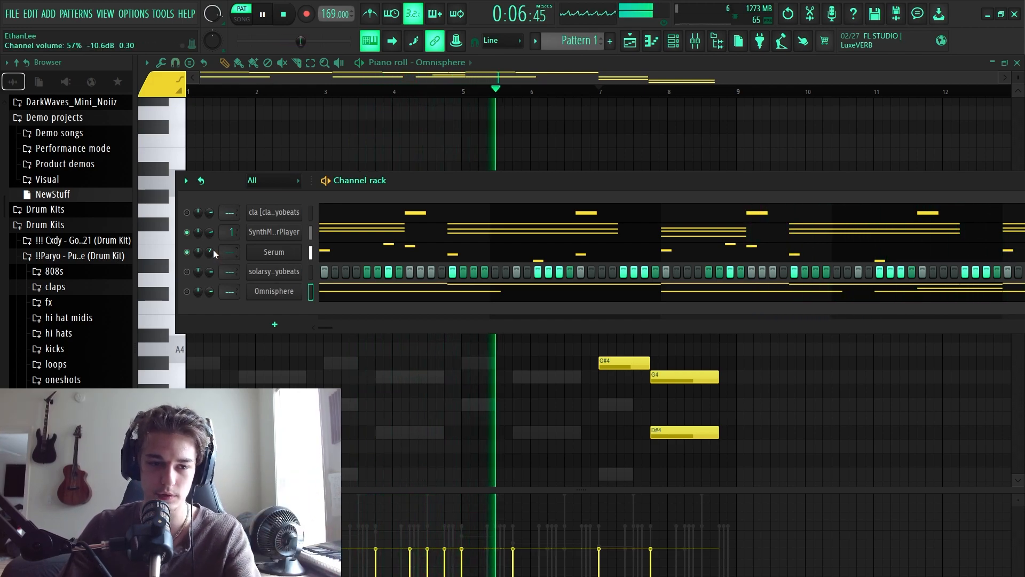
pyautogui.moveTo(213, 253); pyautogui.dragTo(214, 265)
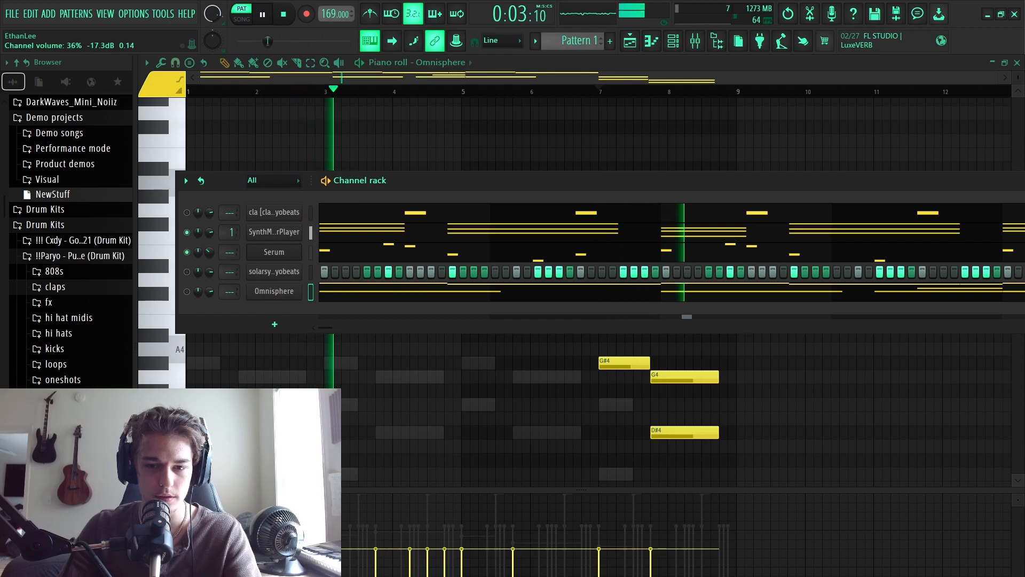
pyautogui.moveTo(211, 253); pyautogui.dragTo(211, 250)
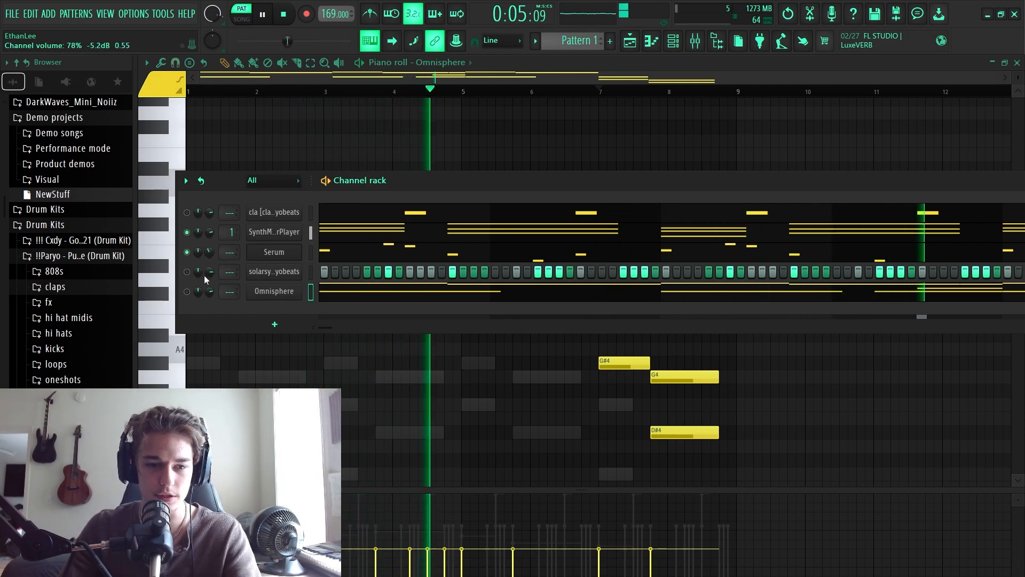
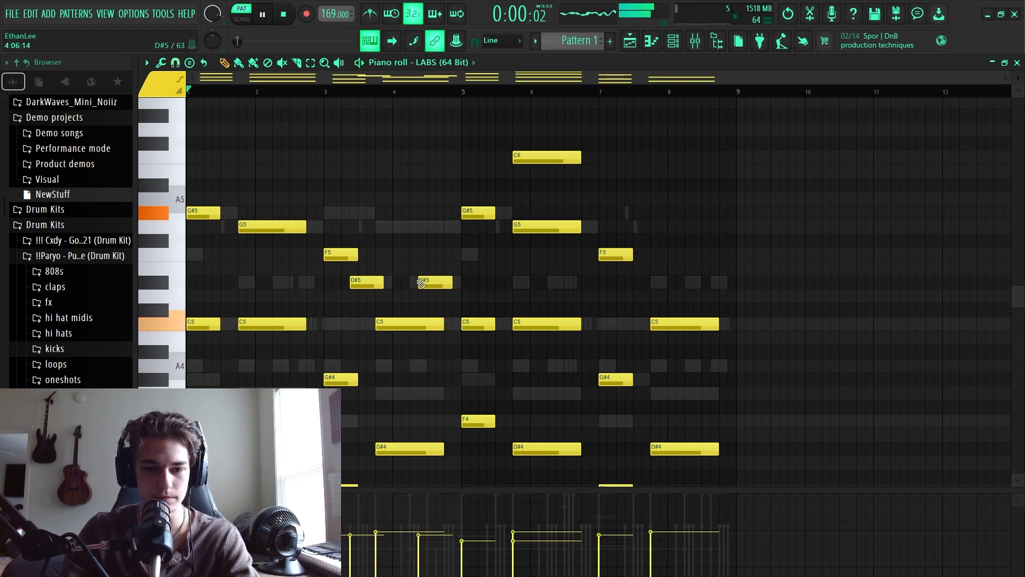
# Extend the bar 4 D#5 note in the LABS part on both sides so it ends at bar 5.
pyautogui.moveTo(424, 283); pyautogui.dragTo(459, 283)
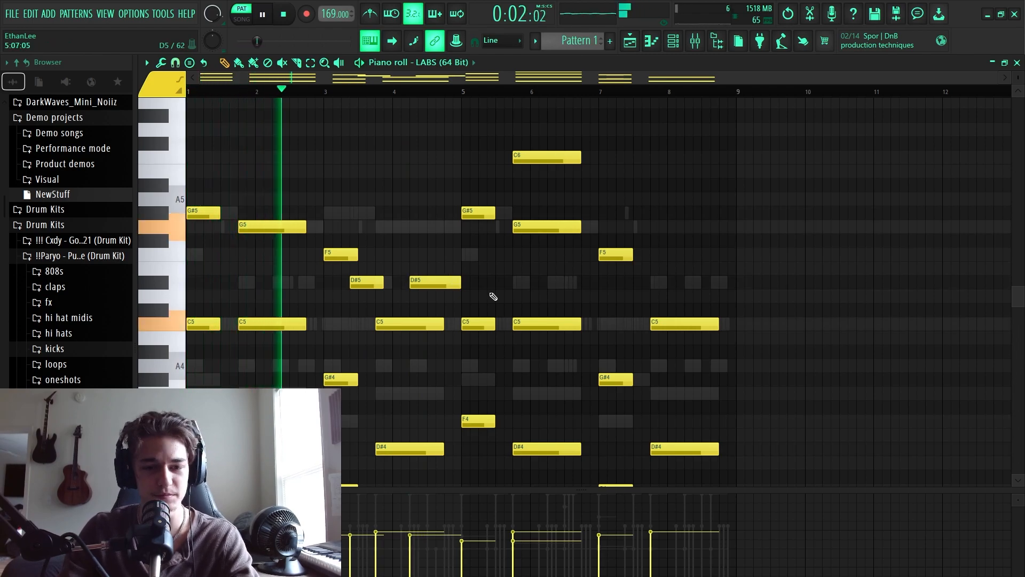
pyautogui.scroll(1, 526, 283)
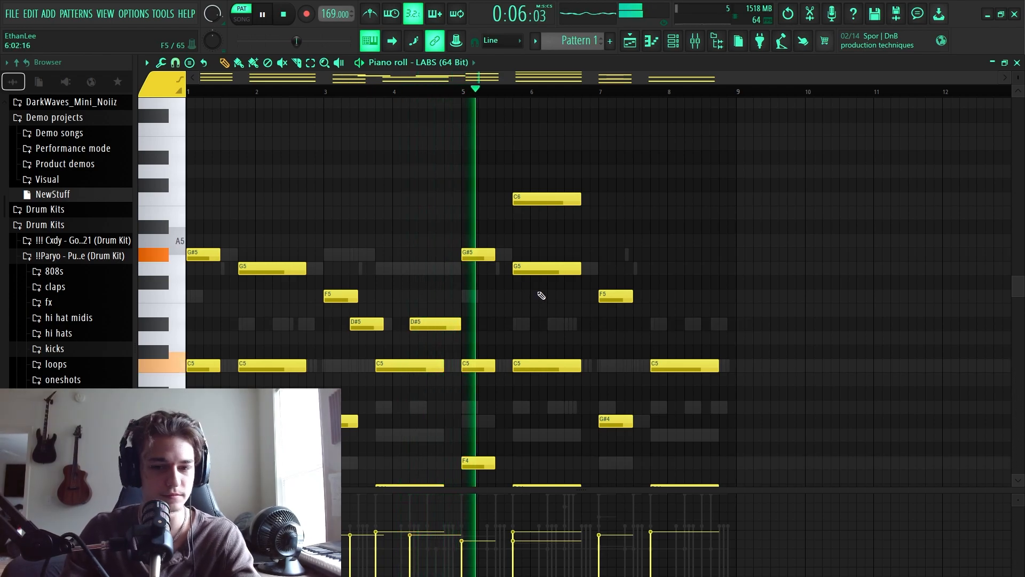
pyautogui.scroll(1, 603, 309)
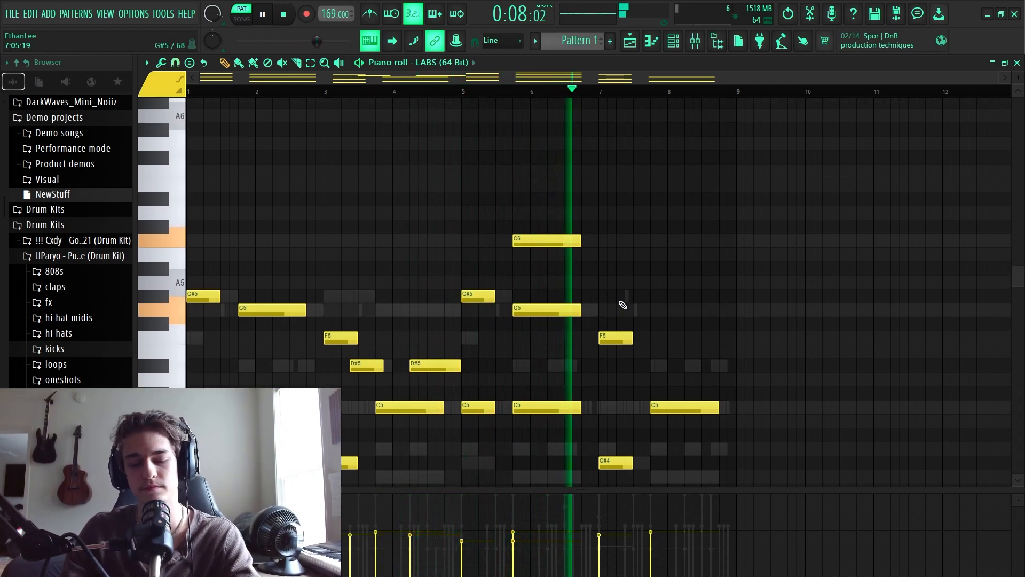
pyautogui.press('space')
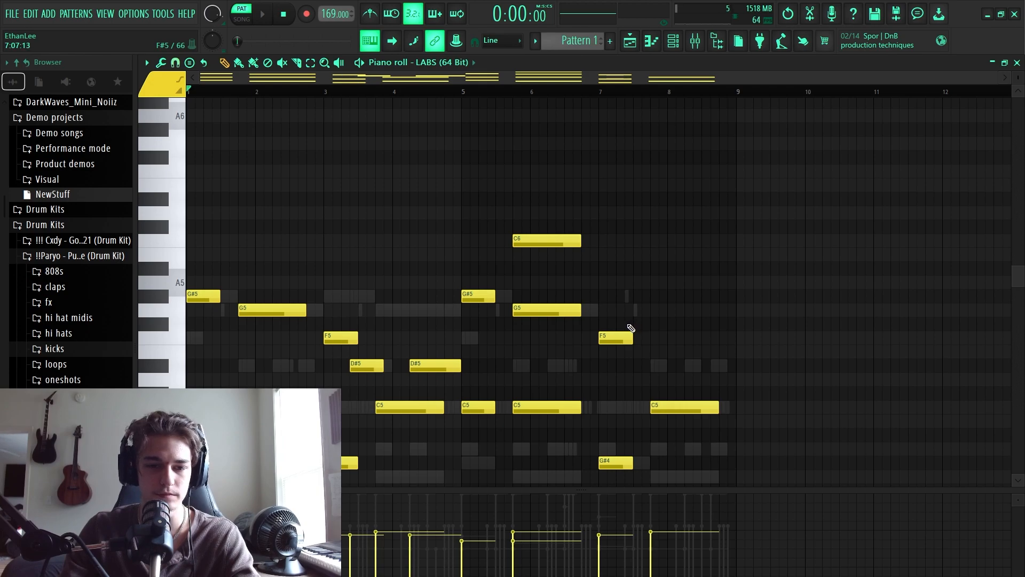
# Add a G5 note in bar 7 and an A#5 starting with the last C5, lengthened to one bar.
pyautogui.doubleClick(626, 310)
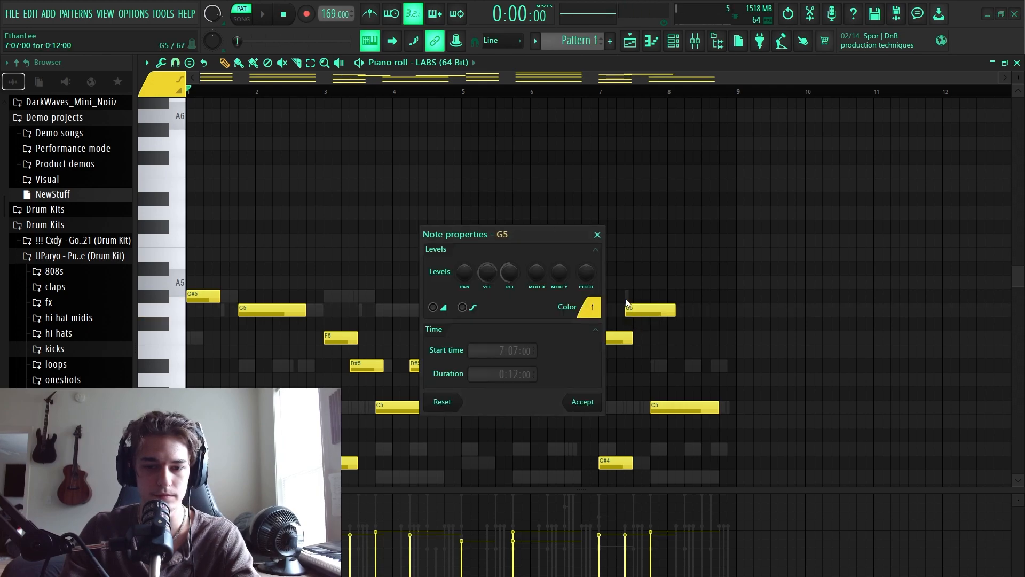
pyautogui.click(597, 235)
pyautogui.moveTo(662, 294); pyautogui.dragTo(649, 275)
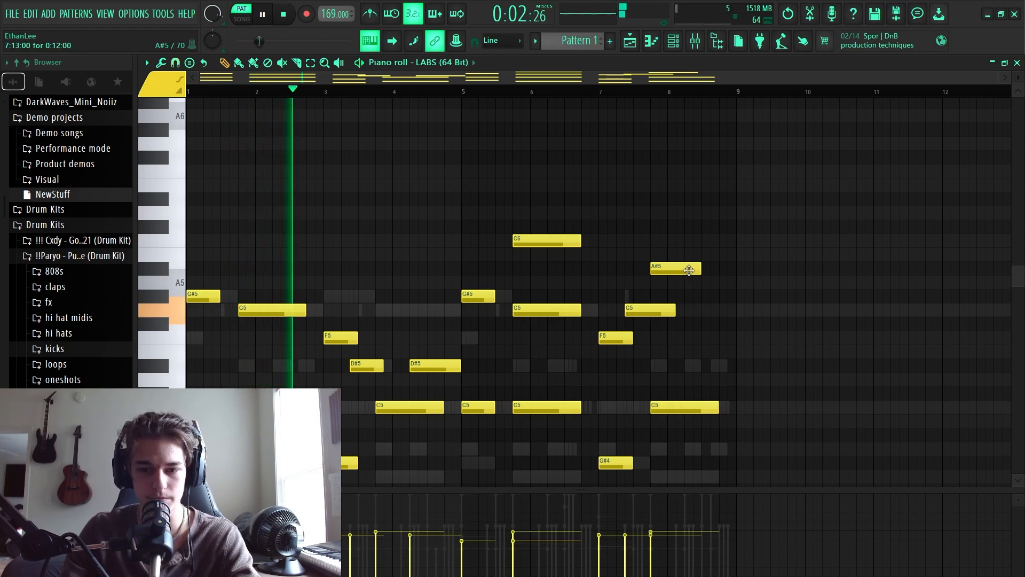
pyautogui.moveTo(699, 267); pyautogui.dragTo(717, 266)
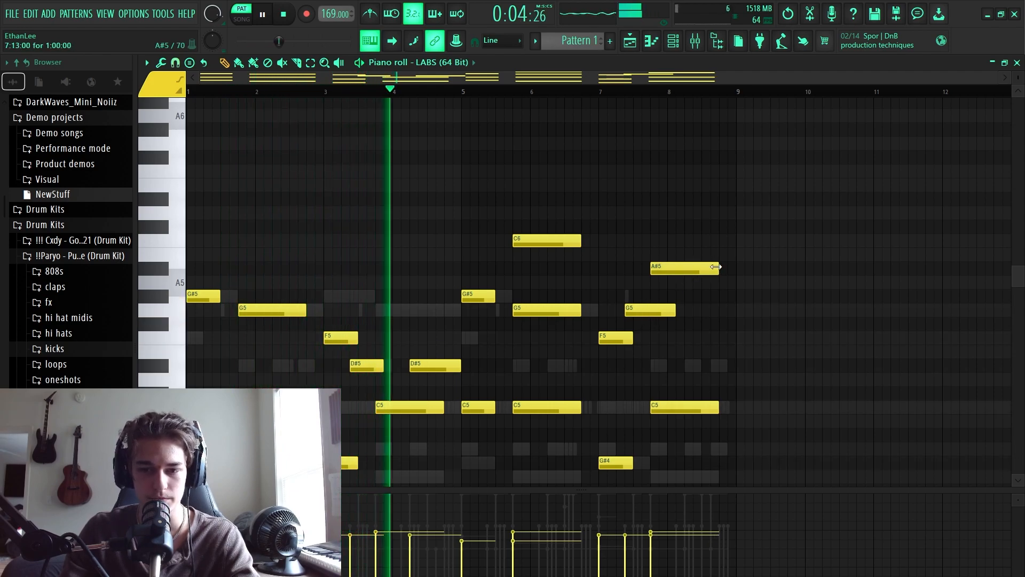
# Add a short C6 followed by a long A#5 late in bar 8, trimming the earlier A#5 to end near the C6's start.
pyautogui.click(703, 242)
pyautogui.click(724, 269)
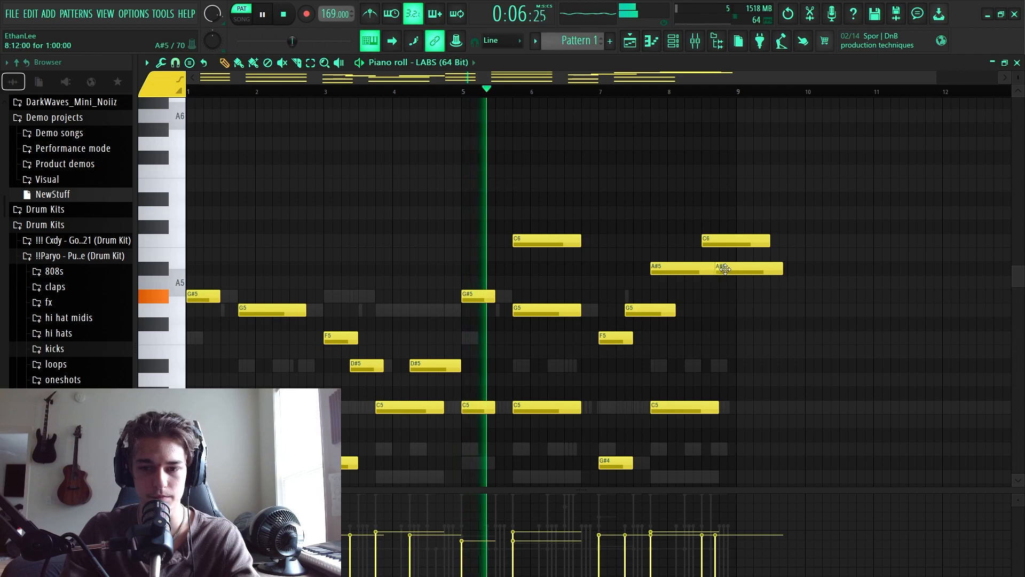
pyautogui.moveTo(725, 270); pyautogui.dragTo(777, 302)
pyautogui.click(703, 269)
pyautogui.keyDown('ctrl'); pyautogui.click(707, 269); pyautogui.keyUp('ctrl')
pyautogui.press('Delete')
pyautogui.keyDown('ctrl'); pyautogui.click(721, 243); pyautogui.keyUp('ctrl')
pyautogui.hotkey('ctrl', 'l')
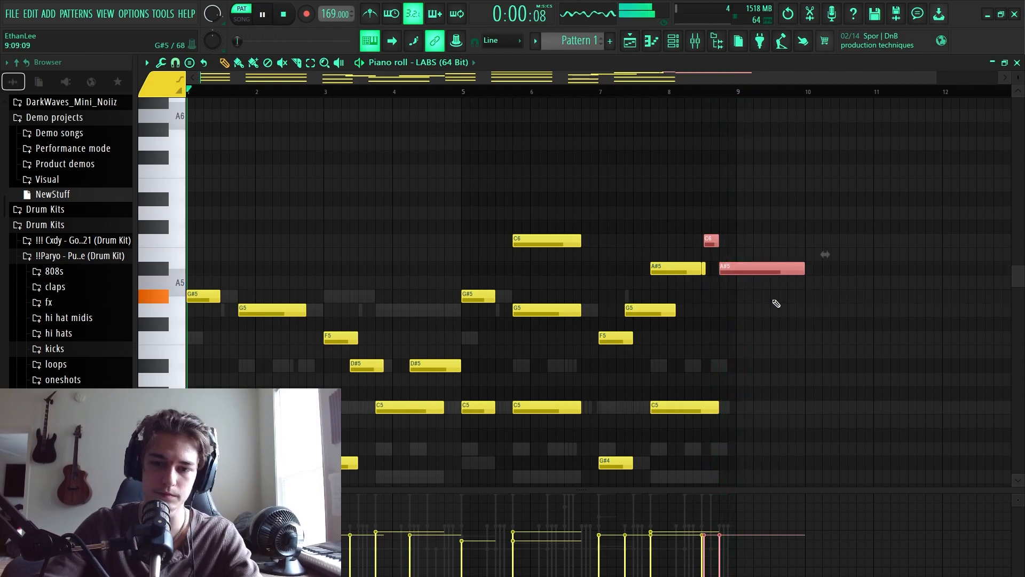
# Move the final A#5 down to G5 and shorten it to end at bar 9.
pyautogui.keyDown('ctrl'); pyautogui.click(742, 283); pyautogui.keyUp('ctrl')
pyautogui.moveTo(740, 269); pyautogui.dragTo(740, 311)
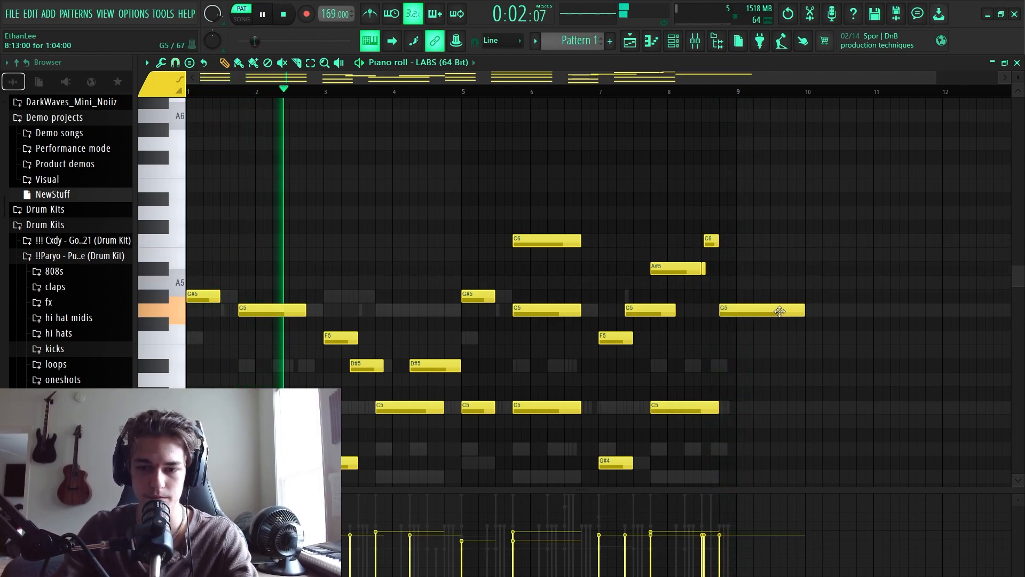
pyautogui.moveTo(803, 311); pyautogui.dragTo(734, 279)
pyautogui.scroll(-1, 823, 319)
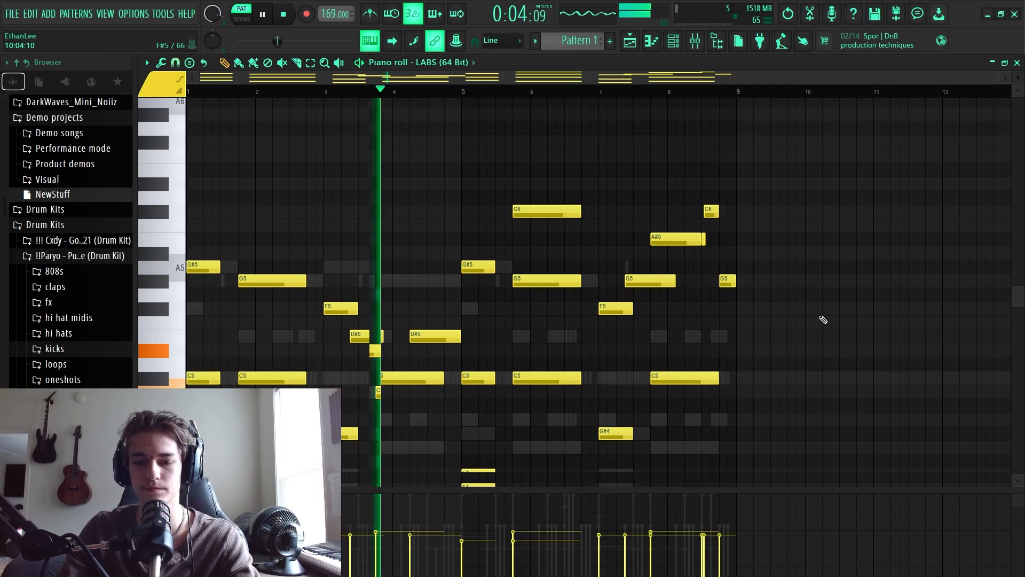
pyautogui.scroll(-5, 755, 310)
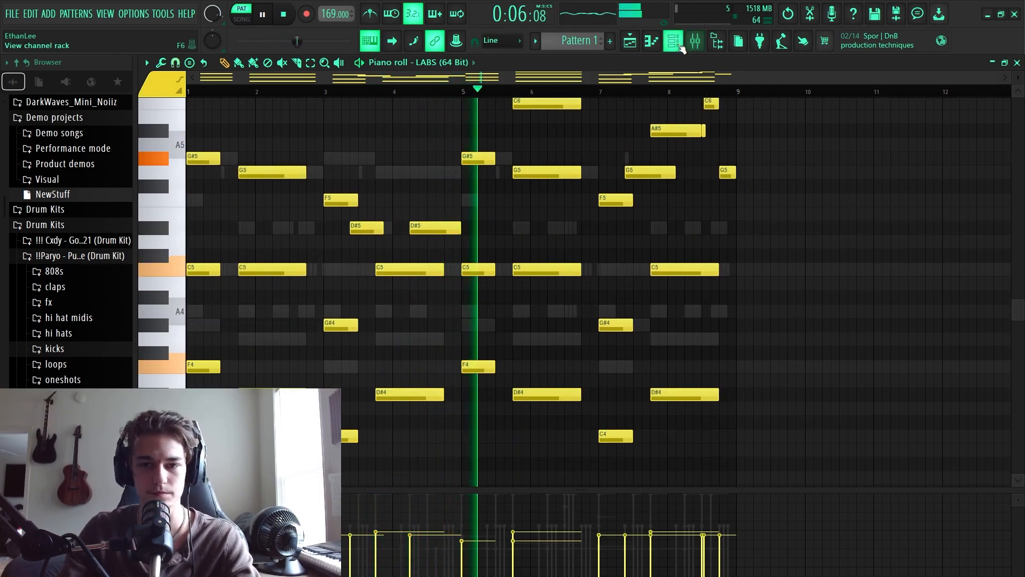
# Move the LABS channel up in the channel rack to sit directly below Omnisphere.
pyautogui.click(673, 42)
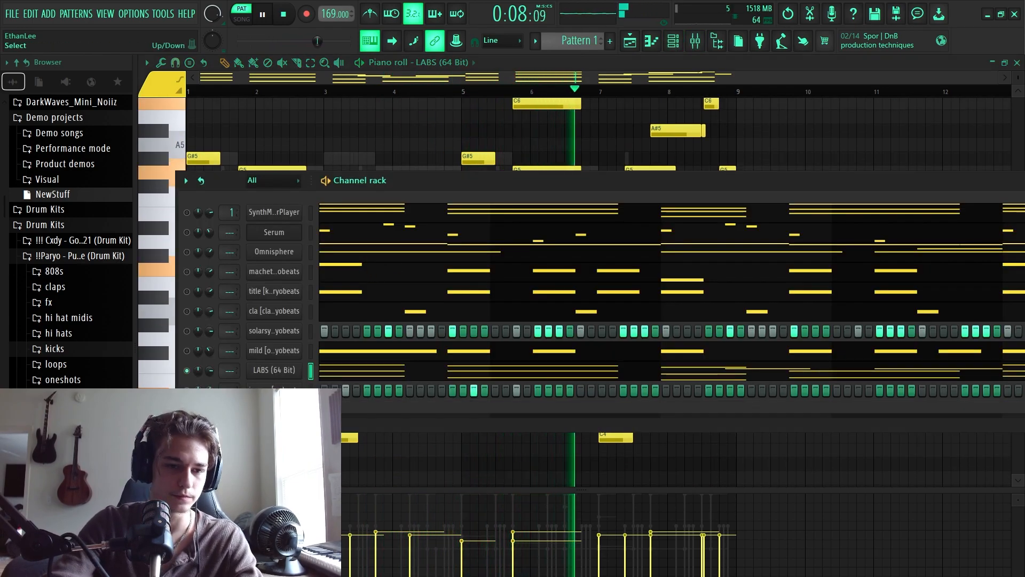
pyautogui.hotkey('alt', 'Up')
pyautogui.hotkey('alt', 'Up')
pyautogui.hotkey('alt', 'Up')
pyautogui.hotkey('alt', 'Up')
pyautogui.hotkey('alt', 'Up')
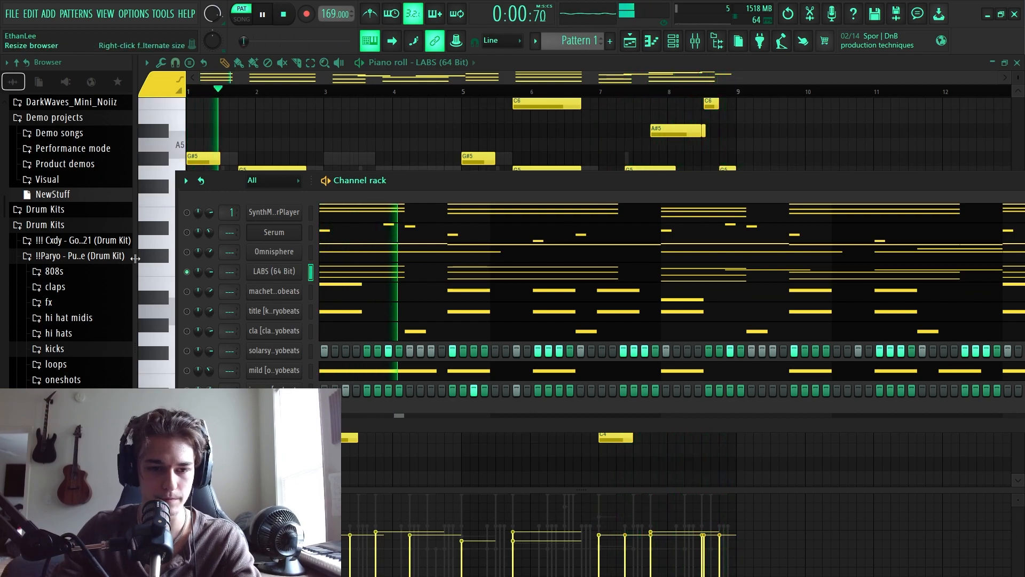
# Stop playback, route the channels from Serum downward to mixer tracks 2 to 10, and unmute all channels.
pyautogui.press('space')
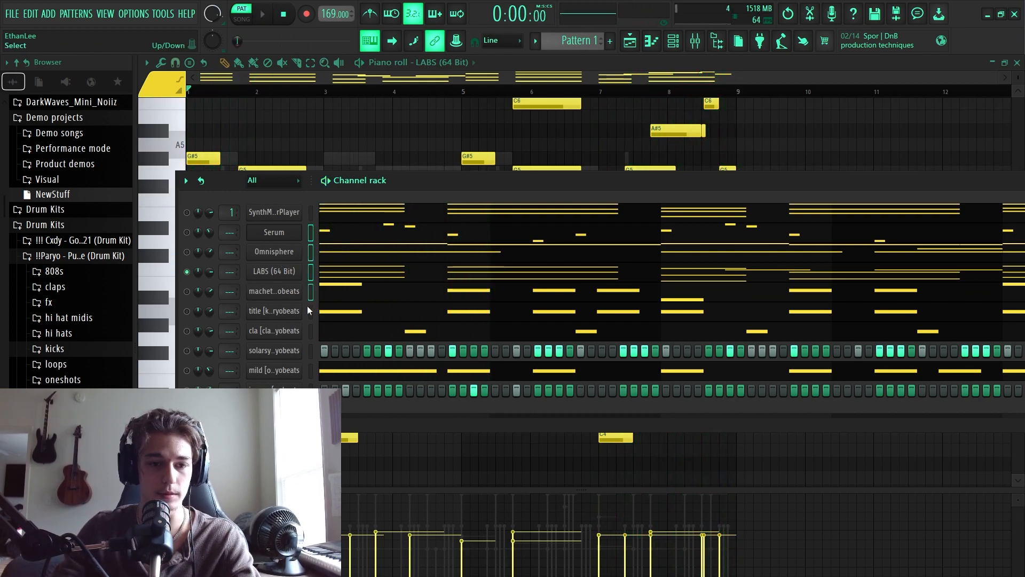
pyautogui.press('F9')
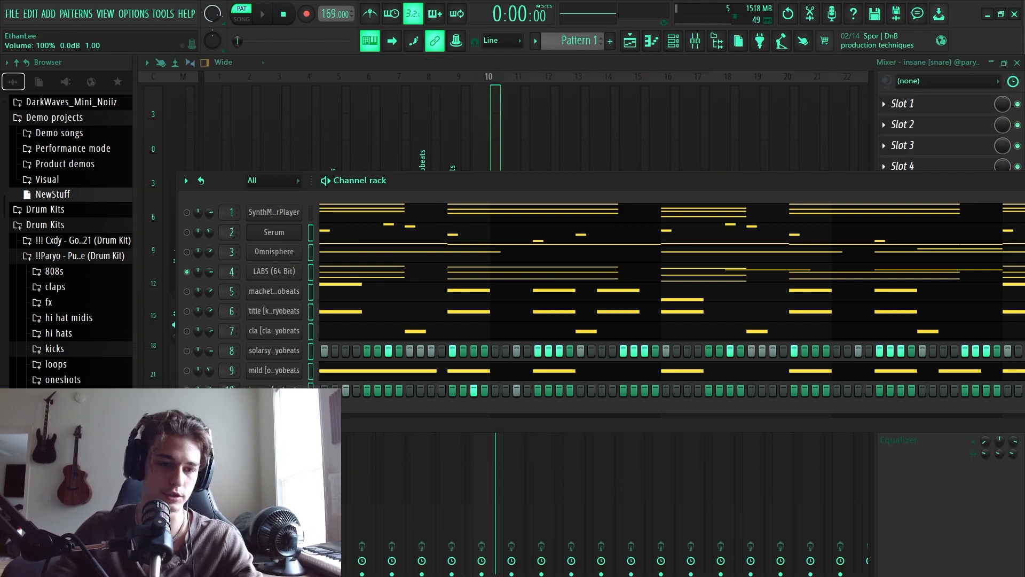
pyautogui.rightClick(188, 269)
pyautogui.click(203, 275)
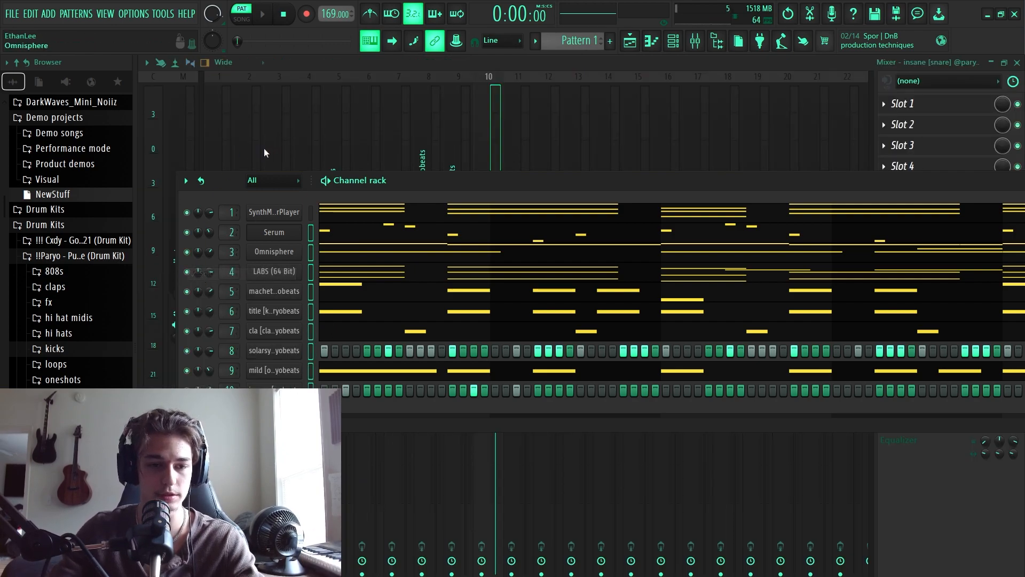
# Bring the mixer to the front, select the SynthMasterPlayer track and solo it during playback.
pyautogui.click(262, 149)
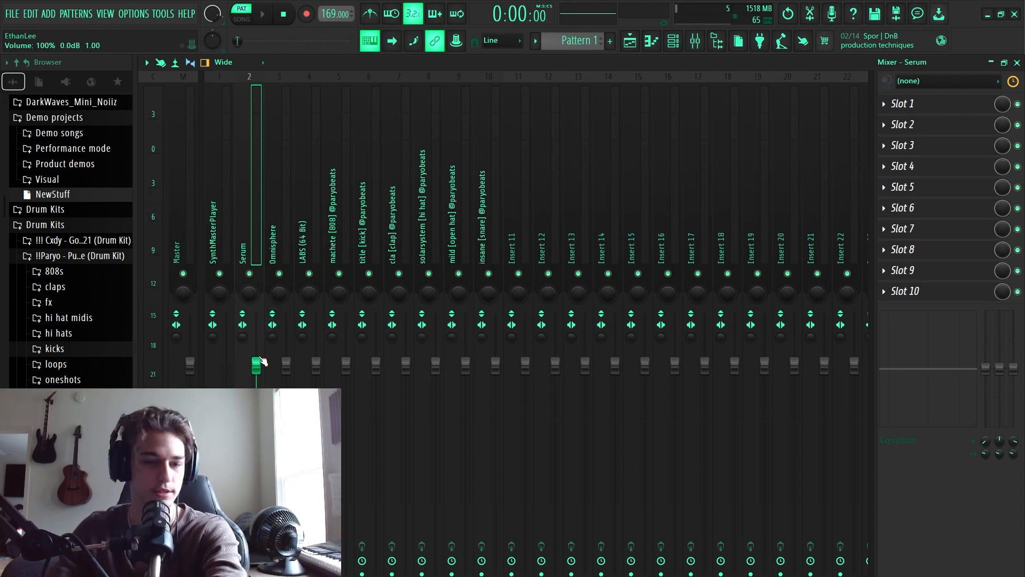
pyautogui.click(210, 190)
pyautogui.press('space')
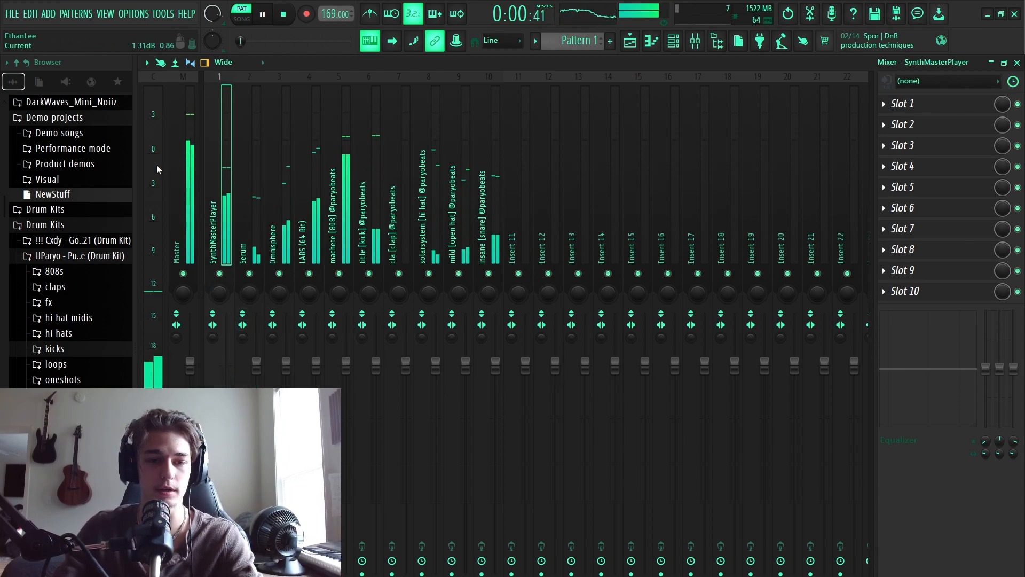
pyautogui.press('space')
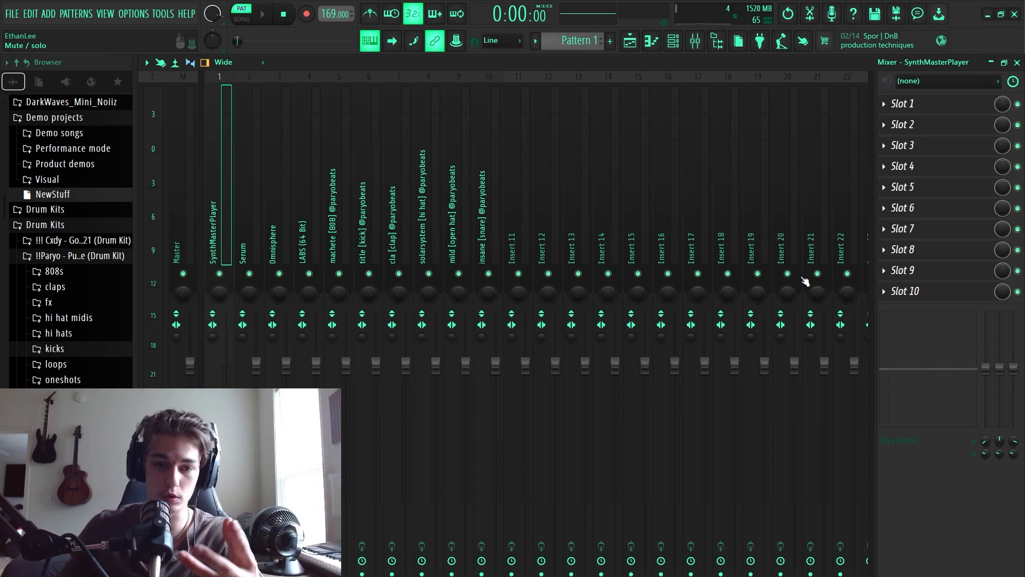
pyautogui.press('space')
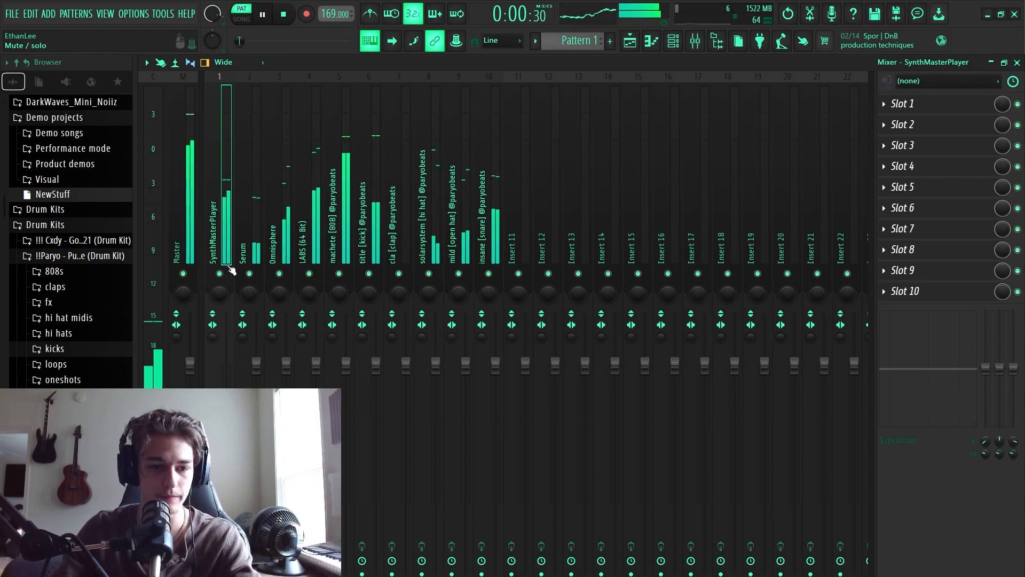
# Load Fruity Parametric EQ 2 on the SynthMasterPlayer track and cut the lows with band 1 at Steep 8, about 109 Hz.
pyautogui.click(908, 104)
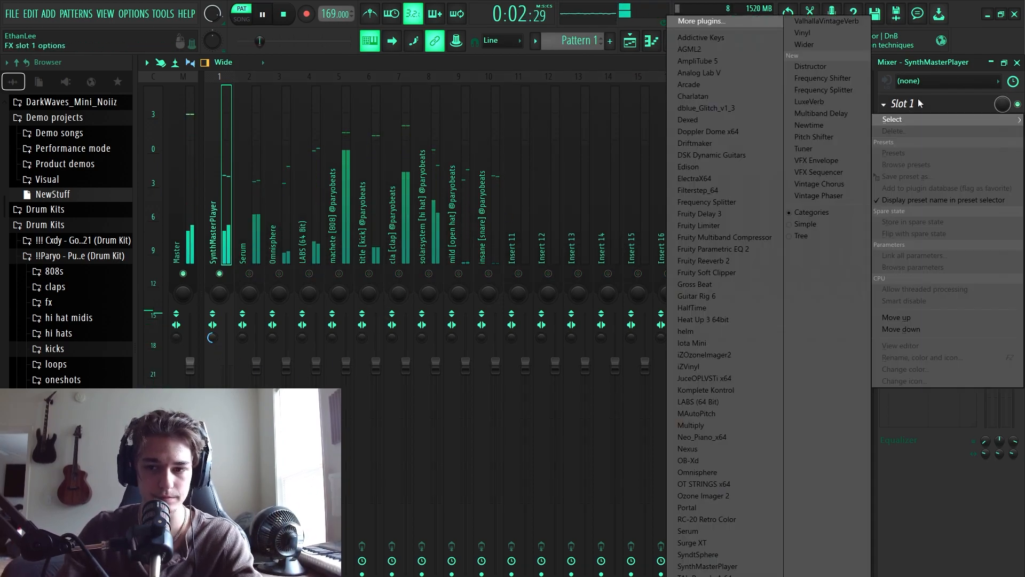
pyautogui.click(710, 255)
pyautogui.rightClick(274, 293)
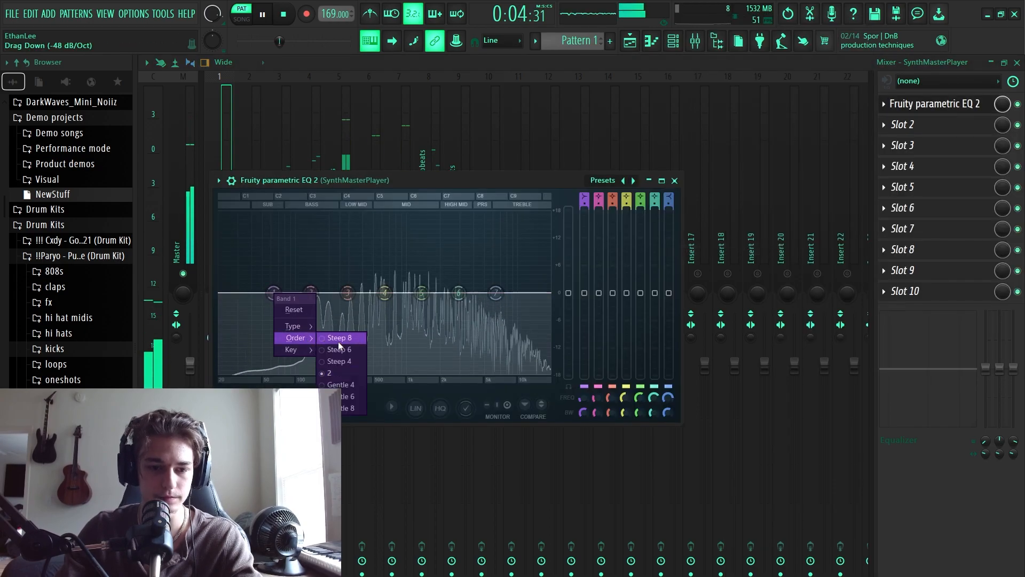
pyautogui.click(338, 341)
pyautogui.moveTo(273, 293); pyautogui.dragTo(299, 373)
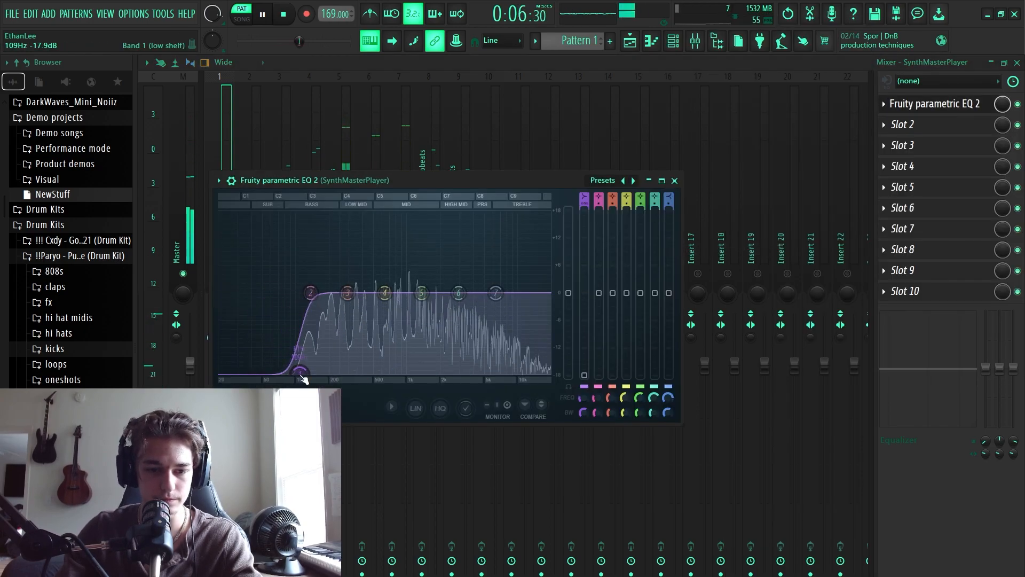
# Set EQ band 7 to a steep cut in the top treble, raise band 6 slightly and shift band 3 to a lower frequency.
pyautogui.rightClick(496, 294)
pyautogui.moveTo(523, 338)
pyautogui.click(553, 348)
pyautogui.moveTo(496, 293); pyautogui.dragTo(543, 369)
pyautogui.moveTo(458, 293); pyautogui.dragTo(463, 290)
pyautogui.moveTo(347, 293); pyautogui.dragTo(312, 293)
pyautogui.scroll(-2, 355, 266)
pyautogui.click(676, 181)
# Add Fruity Phaser with the Tech Wash preset to the SynthMasterPlayer track's second effect slot.
pyautogui.click(884, 125)
pyautogui.moveTo(896, 139)
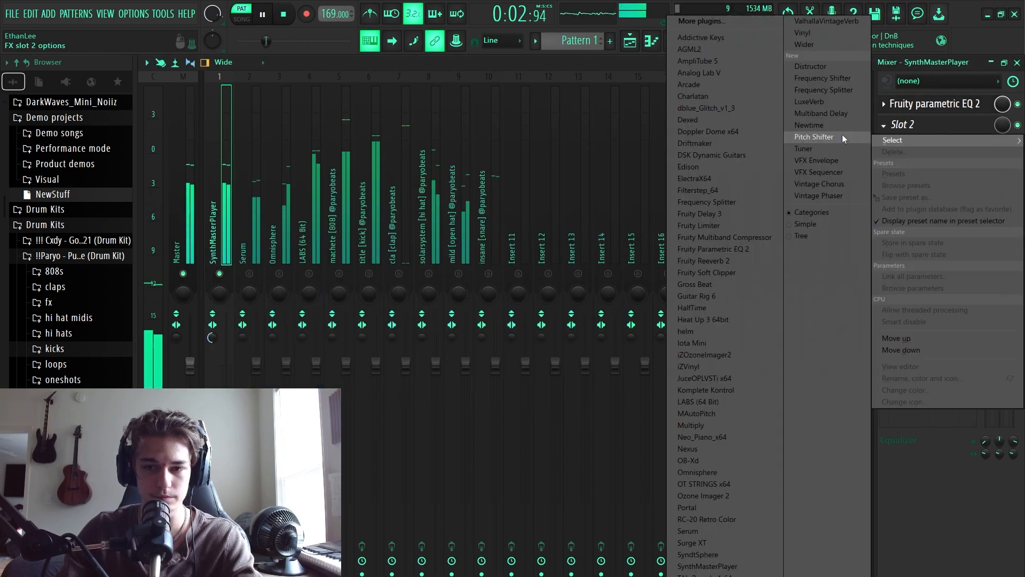
pyautogui.click(734, 22)
pyautogui.write('pha')
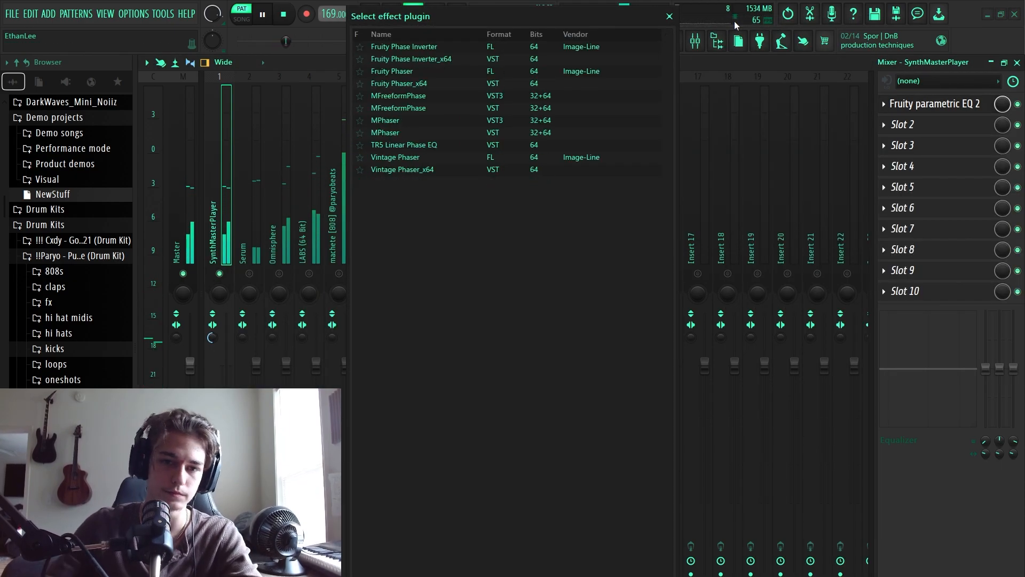
pyautogui.click(408, 82)
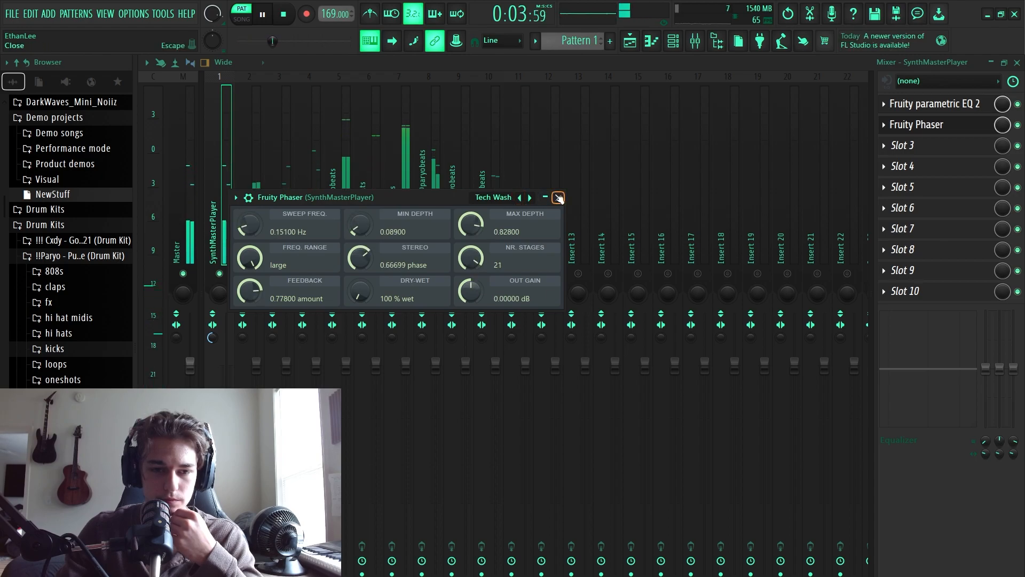
pyautogui.click(558, 198)
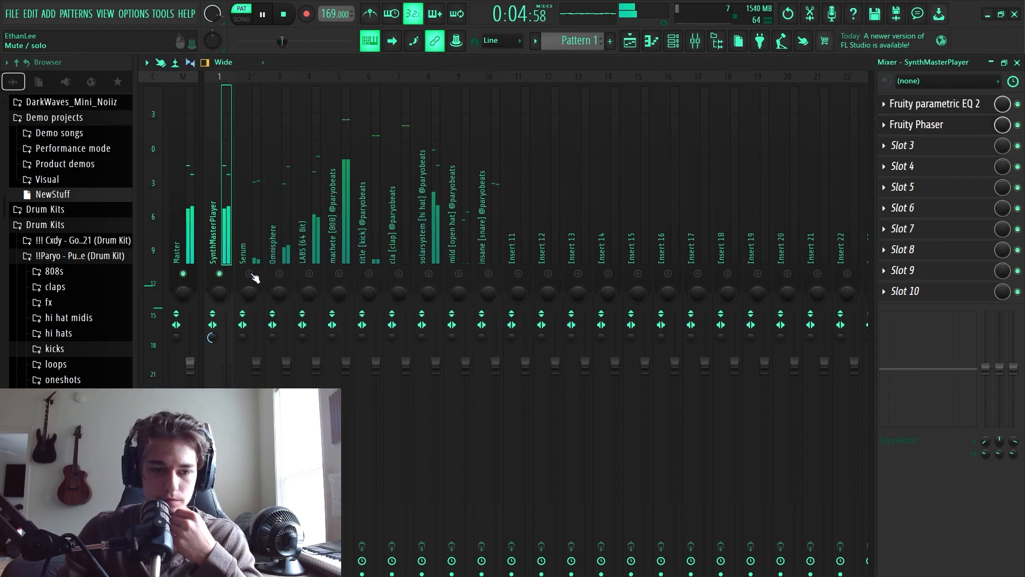
# Bring in the Serum track and load Fruity Flangus in its first effect slot, moving two presets past Classic.
pyautogui.click(253, 244)
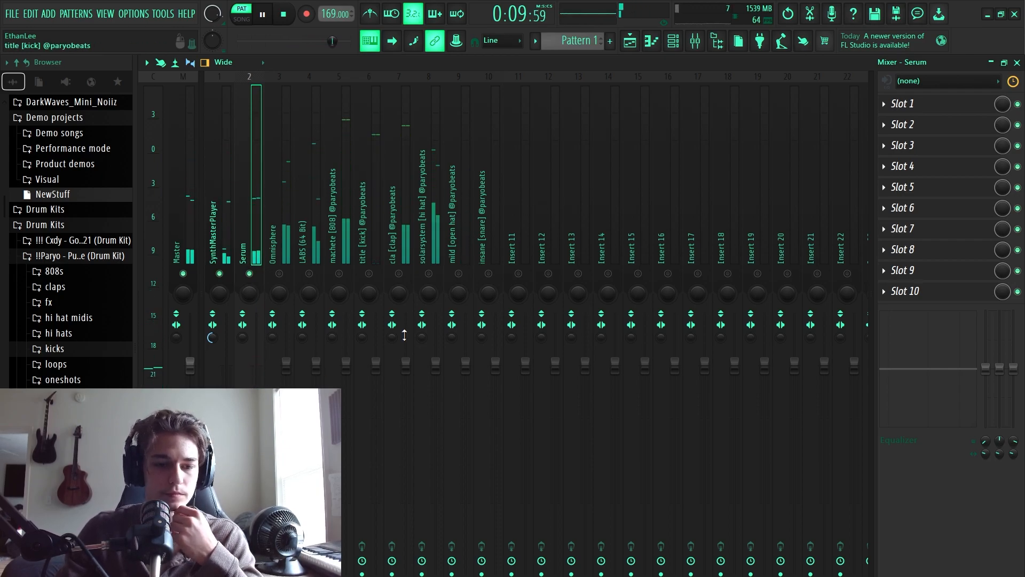
pyautogui.click(908, 103)
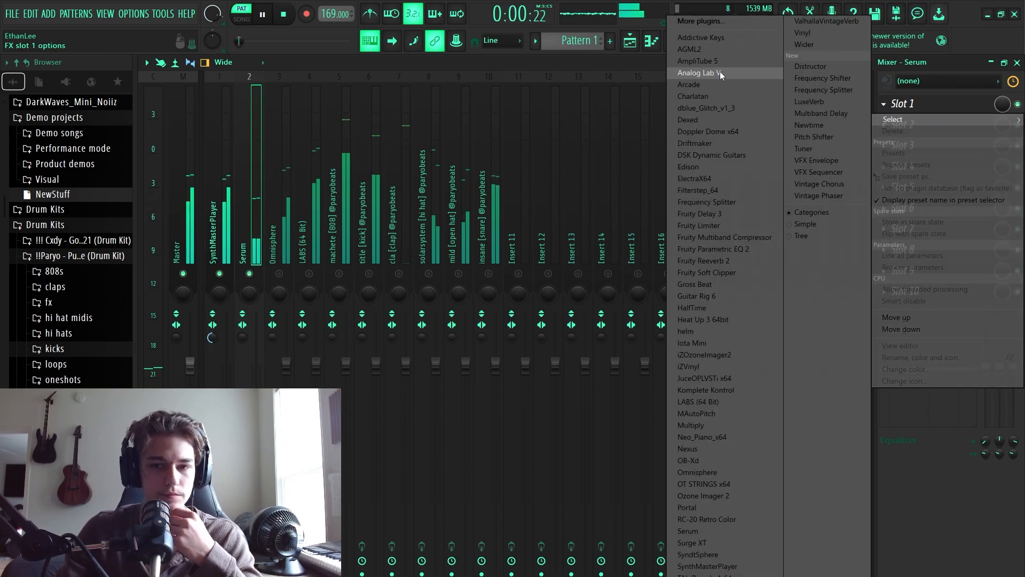
pyautogui.click(716, 21)
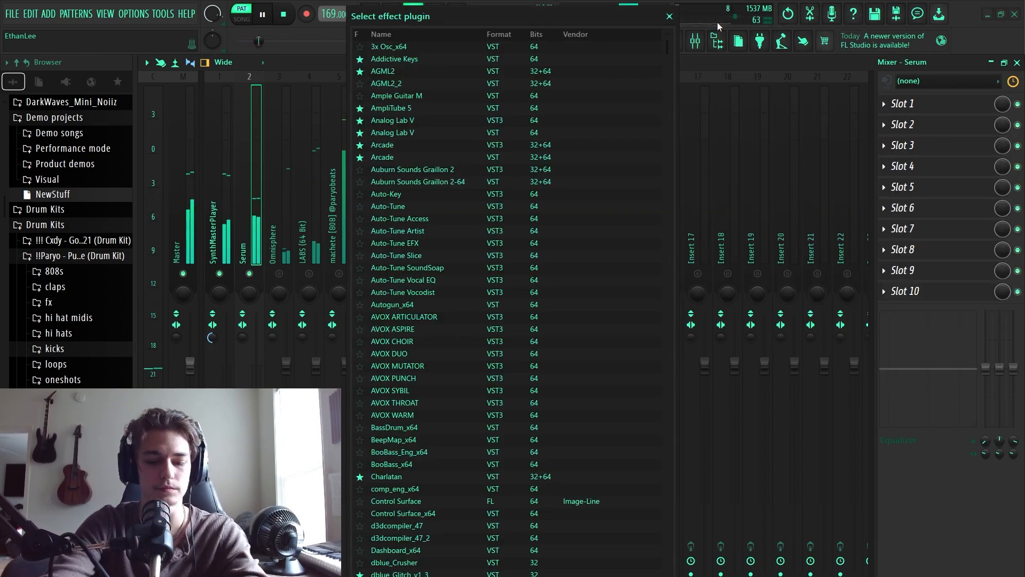
pyautogui.write('flang')
pyautogui.doubleClick(418, 72)
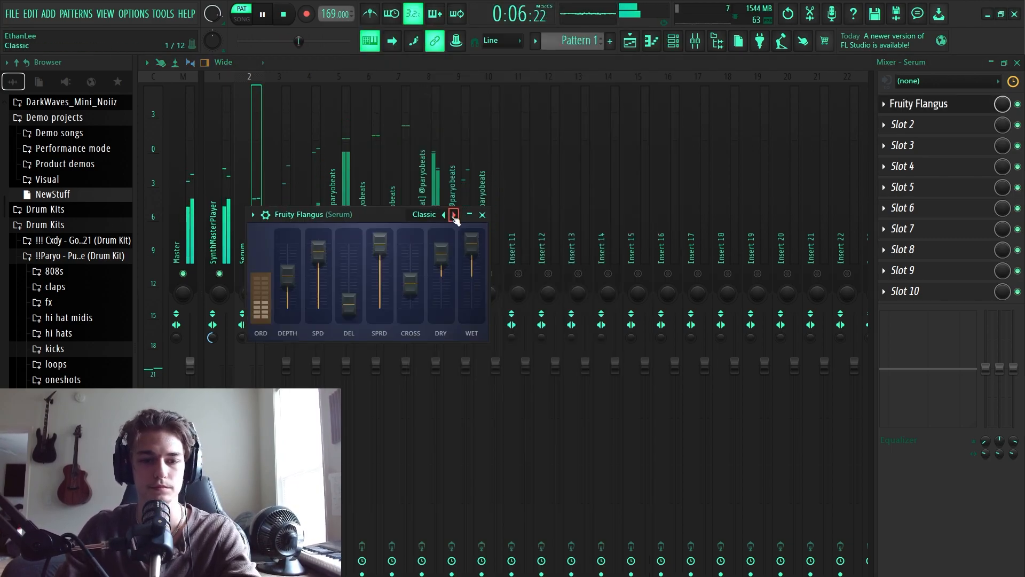
pyautogui.click(454, 215)
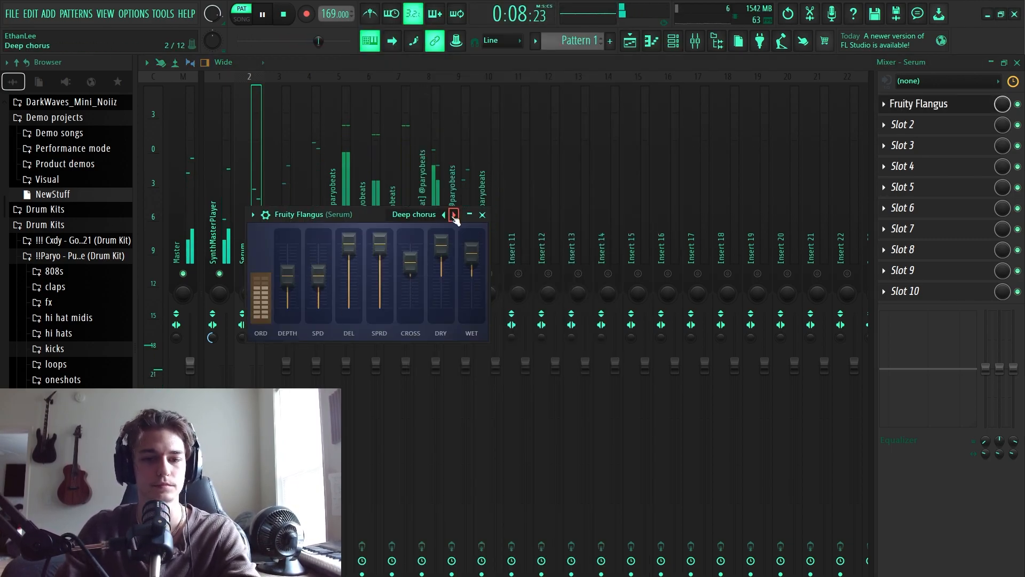
pyautogui.click(454, 215)
pyautogui.click(482, 214)
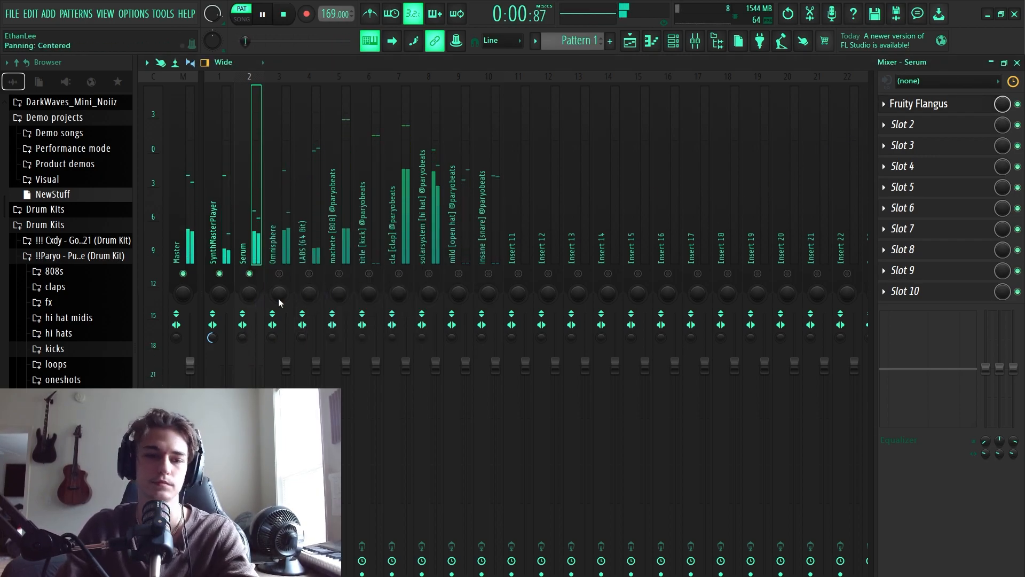
# Pan the Serum track 14% right, and bring in the Omnisphere track panned left with its volume slightly lowered.
pyautogui.moveTo(249, 293); pyautogui.dragTo(250, 283)
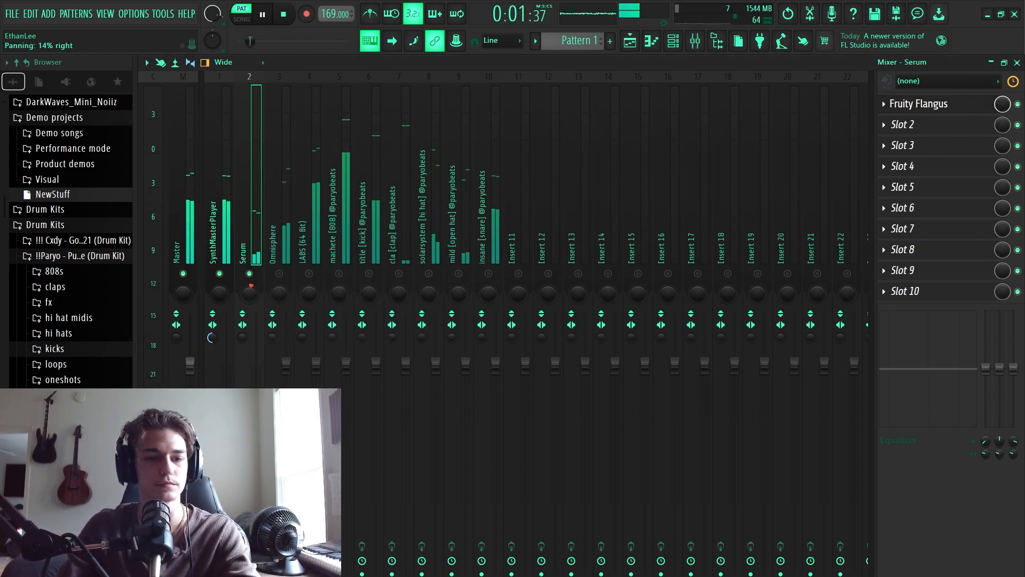
pyautogui.click(279, 270)
pyautogui.moveTo(279, 293); pyautogui.dragTo(283, 302)
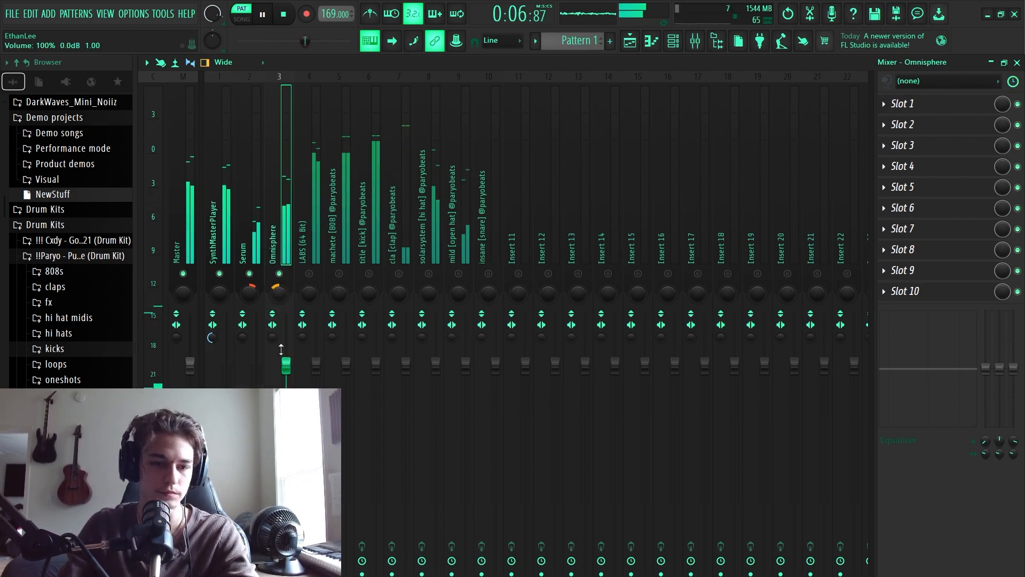
pyautogui.moveTo(286, 365); pyautogui.dragTo(285, 370)
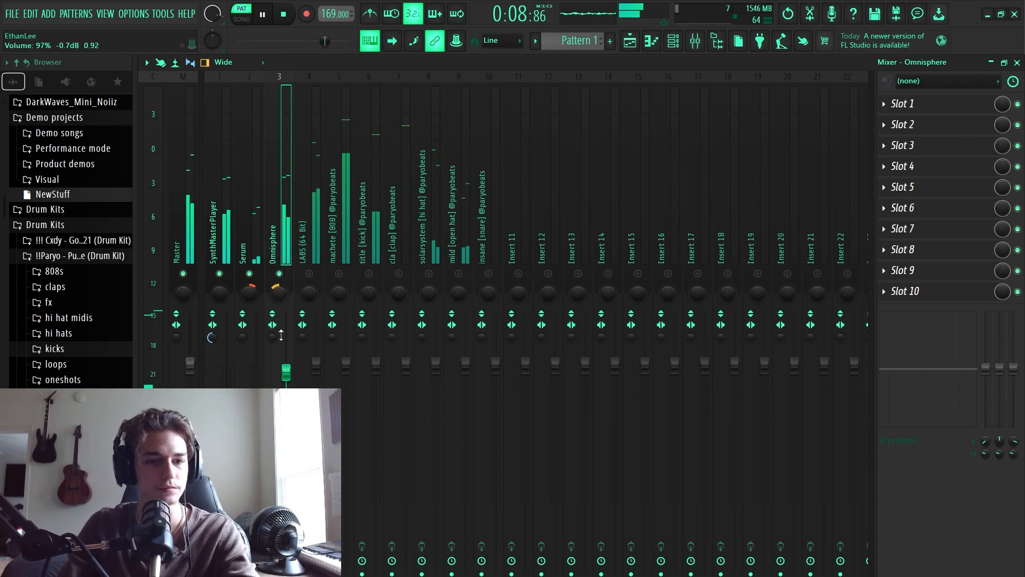
# Pan the SynthMasterPlayer track 23% right and move the Serum track's panning to the left while the pattern plays.
pyautogui.click(222, 347)
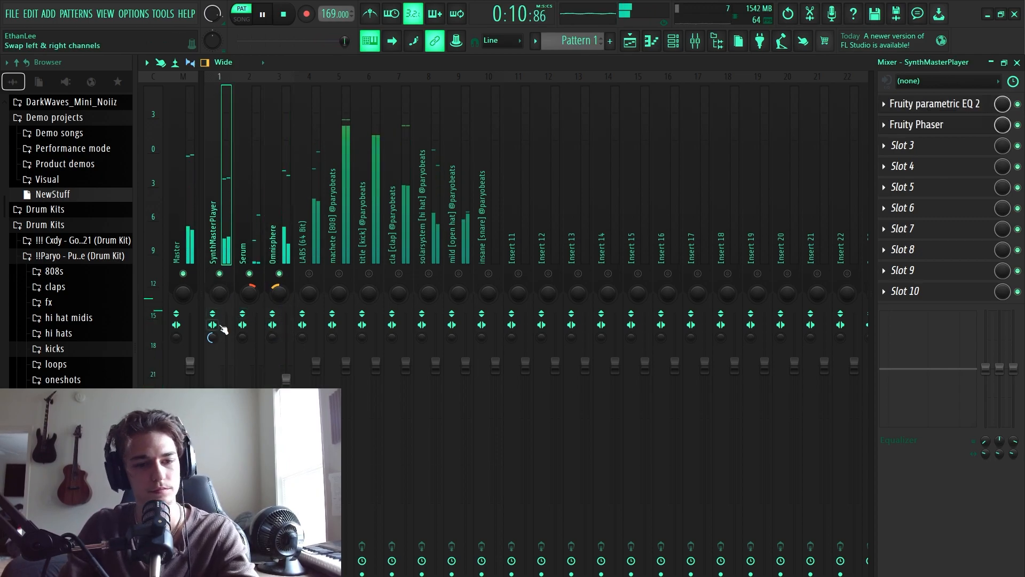
pyautogui.moveTo(221, 295); pyautogui.dragTo(223, 300)
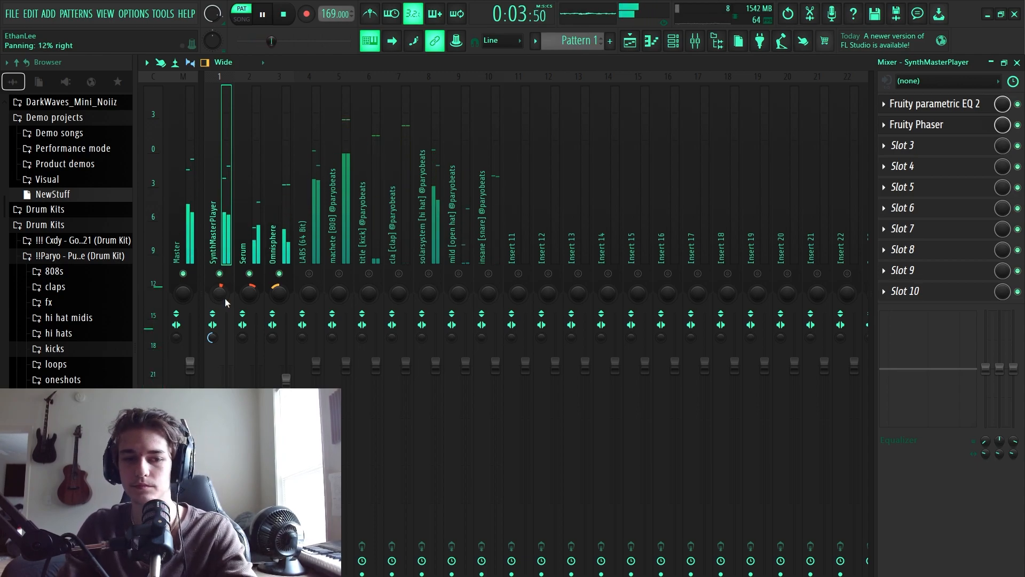
pyautogui.press('space')
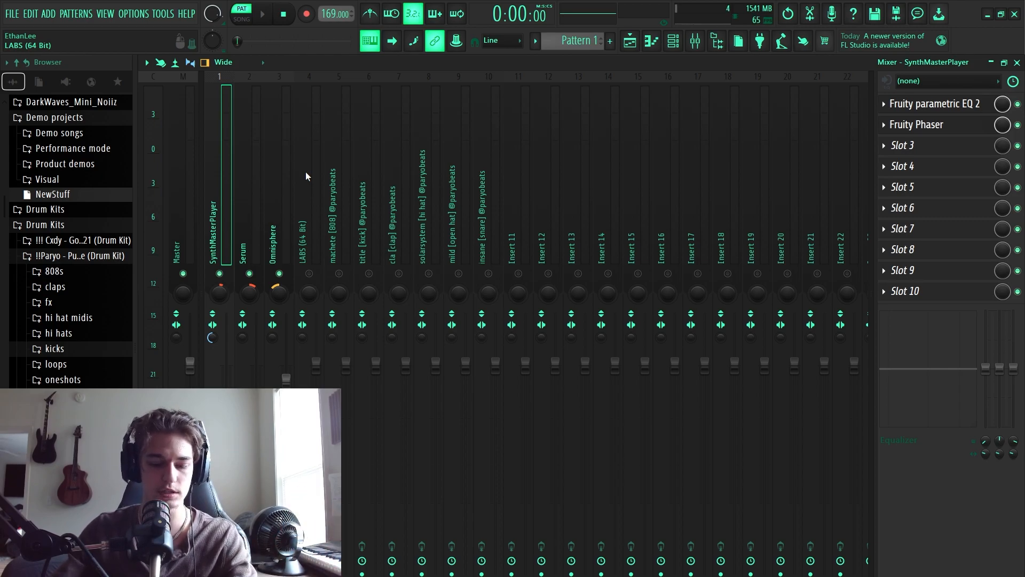
pyautogui.press('space')
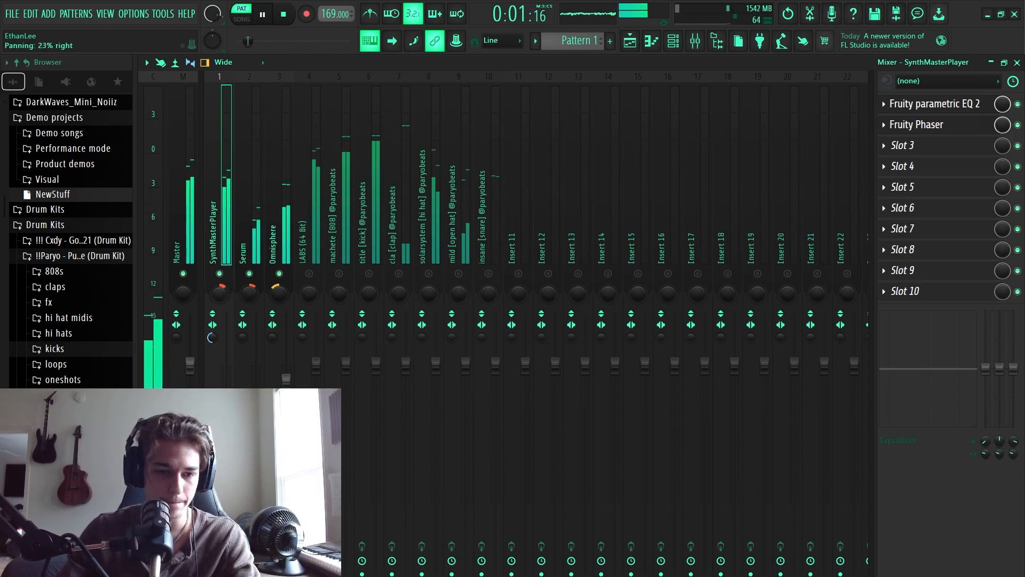
pyautogui.moveTo(249, 293); pyautogui.dragTo(252, 297)
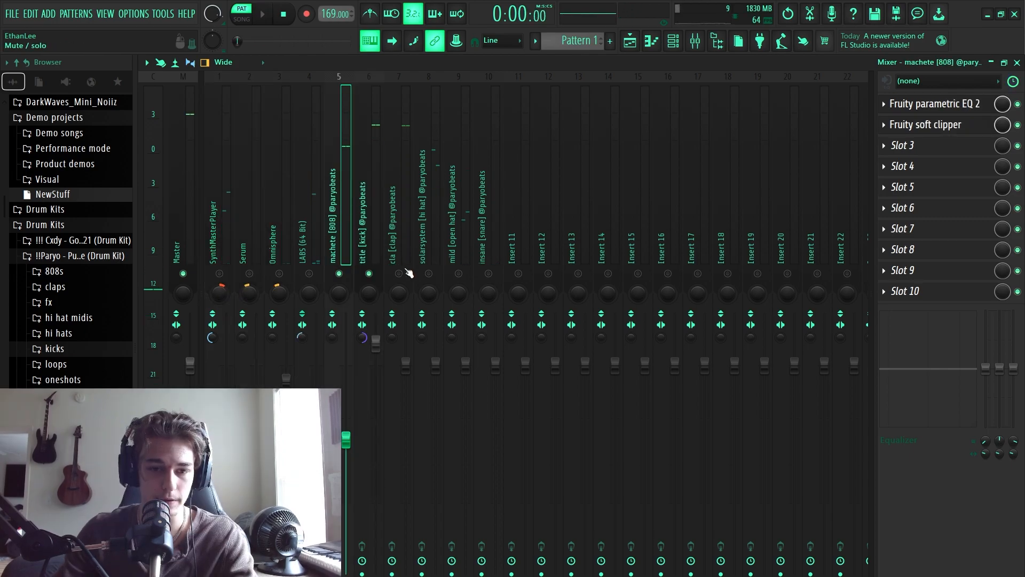
# Unmute the clap track and lower its volume fader during playback.
pyautogui.click(400, 274)
pyautogui.click(409, 247)
pyautogui.press('space')
pyautogui.moveTo(406, 336); pyautogui.dragTo(406, 391)
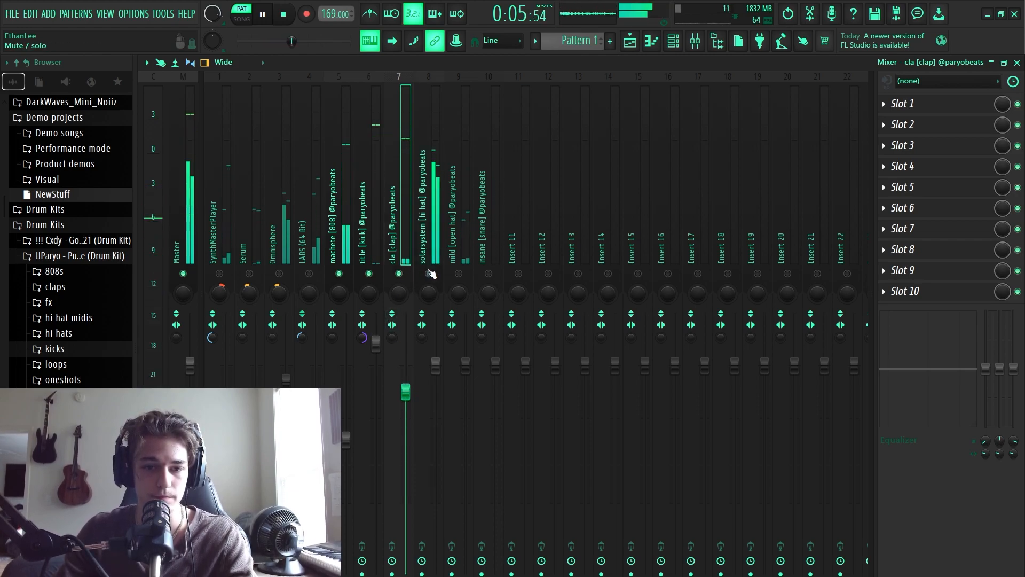
# Bring in the hi-hat track, lower its volume to 67% (-7.9 dB) and restart playback.
pyautogui.click(436, 367)
pyautogui.moveTo(435, 376); pyautogui.dragTo(436, 427)
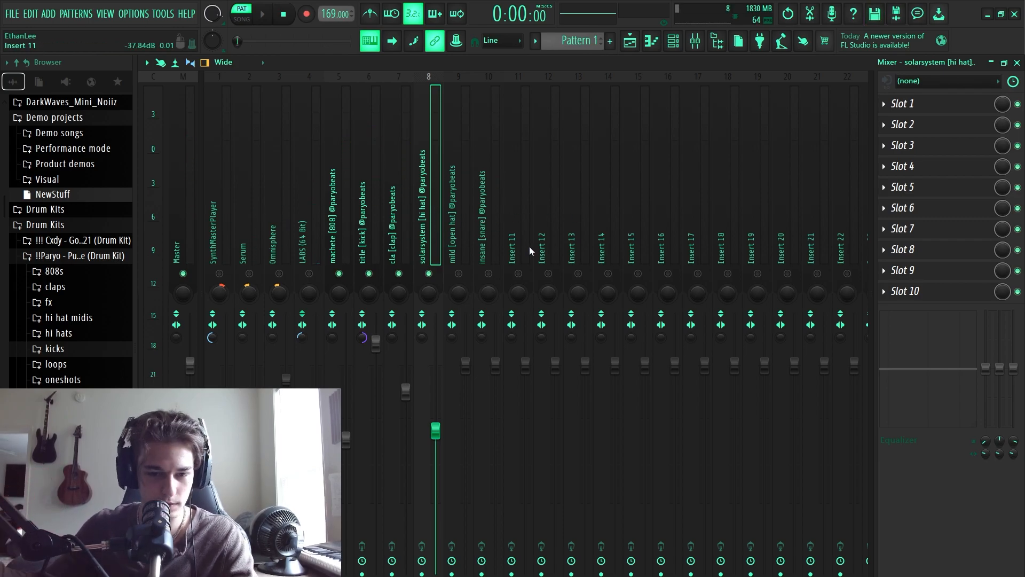
pyautogui.moveTo(442, 437); pyautogui.dragTo(442, 440)
pyautogui.press('space')
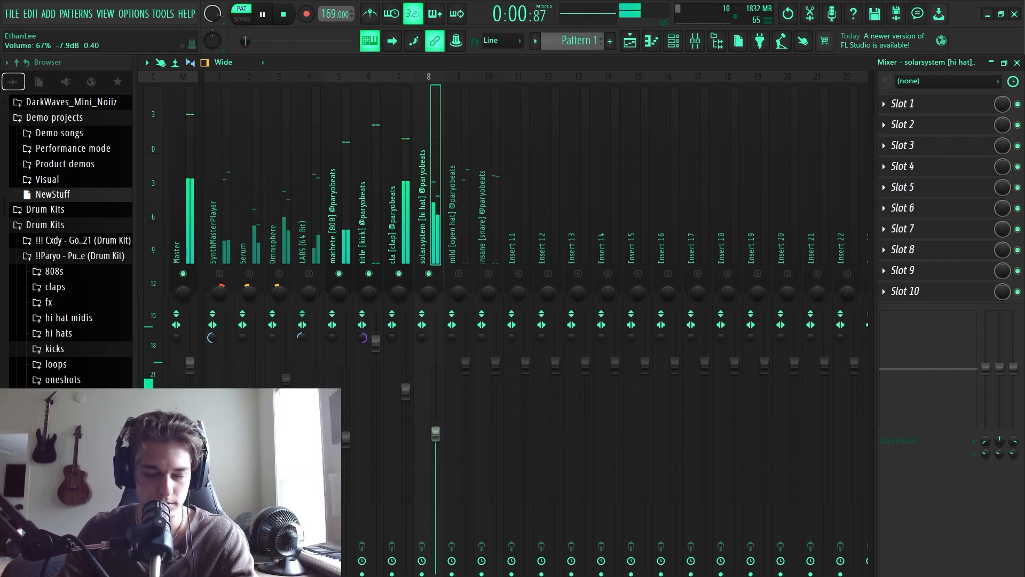
# Select the open hat track, inspect its notes in the piano roll and return to the mixer.
pyautogui.click(460, 293)
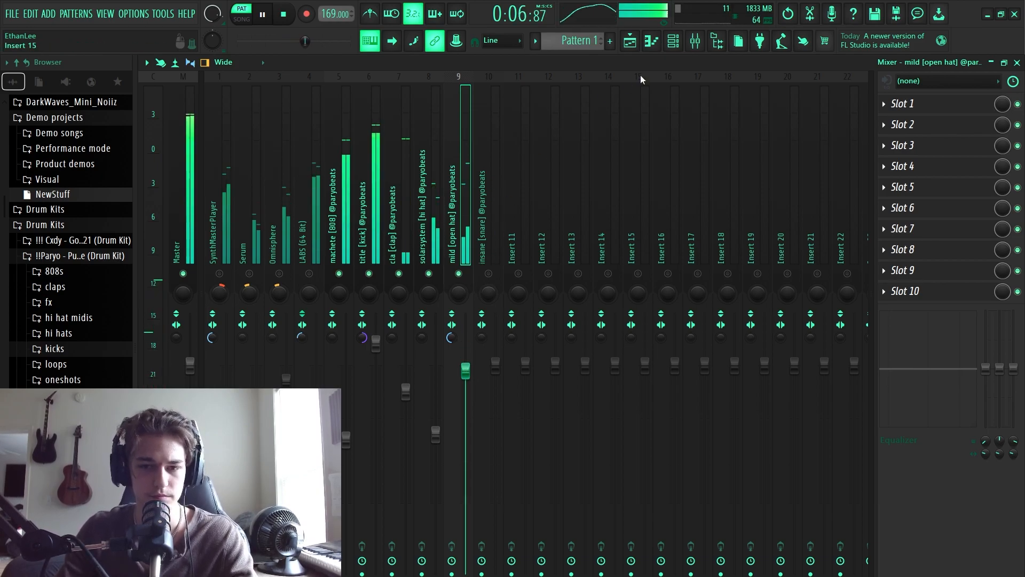
pyautogui.click(673, 41)
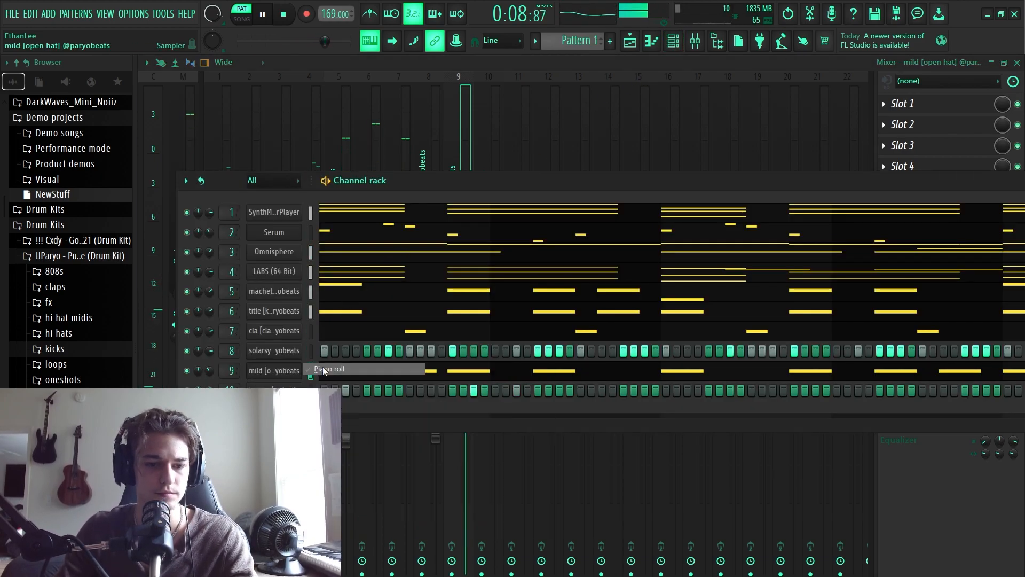
pyautogui.click(320, 371)
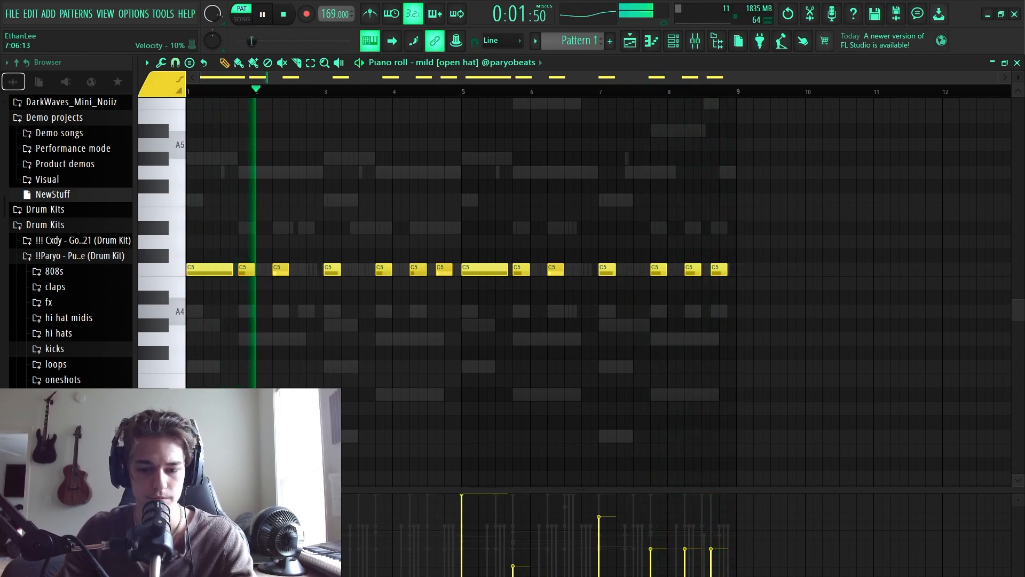
pyautogui.click(651, 41)
pyautogui.click(673, 42)
pyautogui.press('F9')
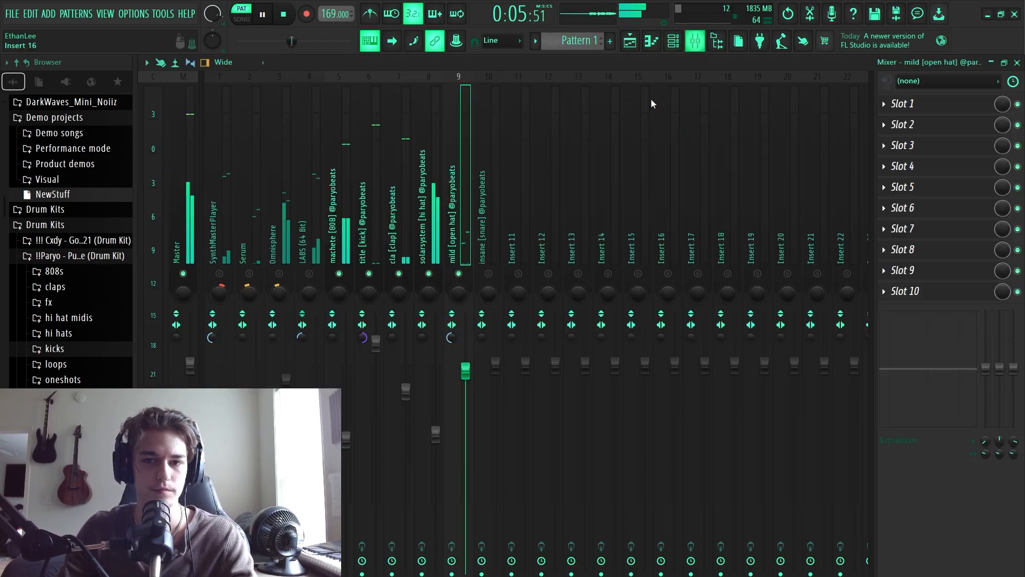
# Bring the snare and the melodic tracks into the mix and select the Master track.
pyautogui.click(495, 235)
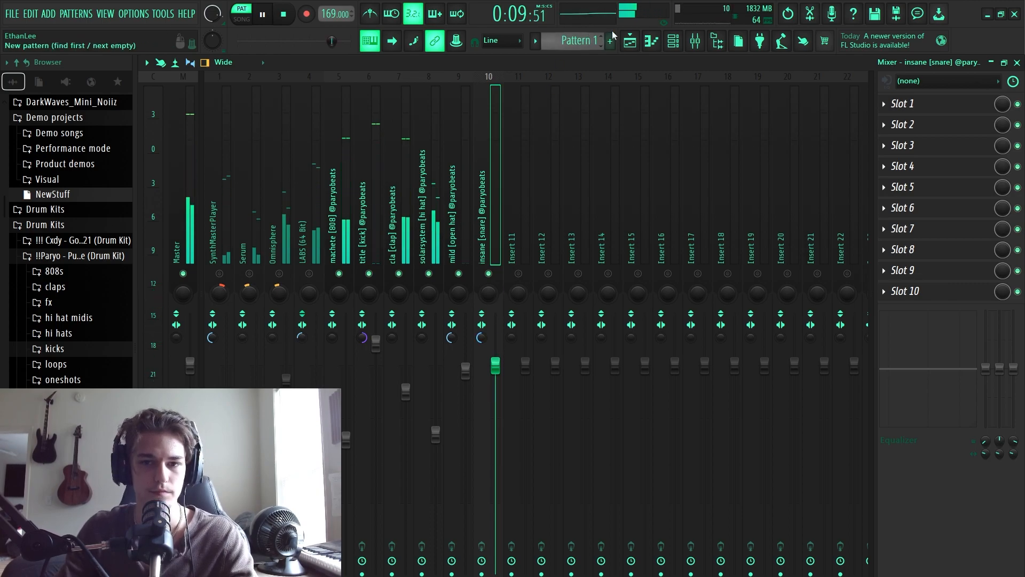
pyautogui.click(310, 240)
pyautogui.click(187, 246)
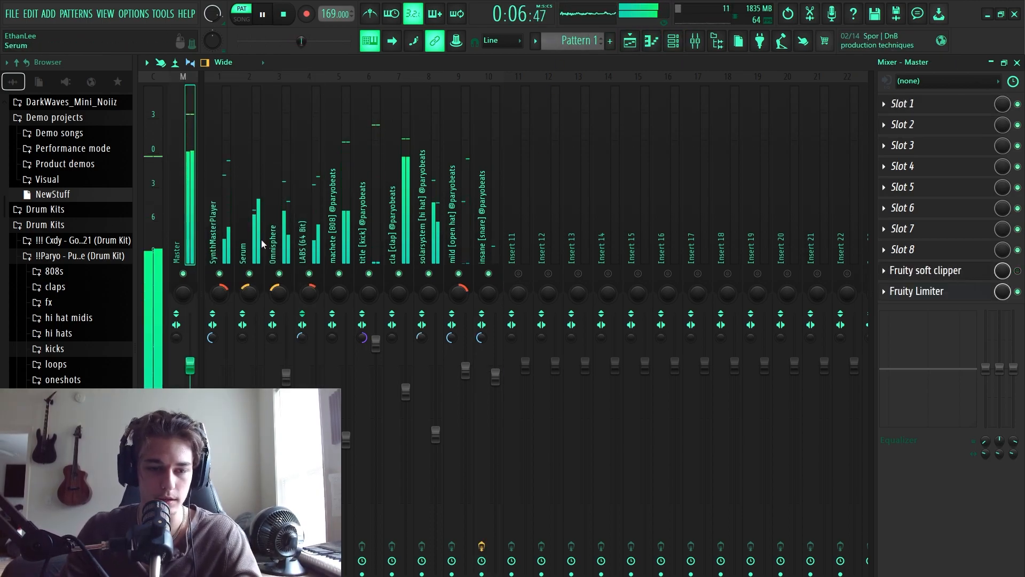
# Select the SynthMasterPlayer track and check the curve of its existing Fruity Parametric EQ 2.
pyautogui.click(250, 248)
pyautogui.click(219, 240)
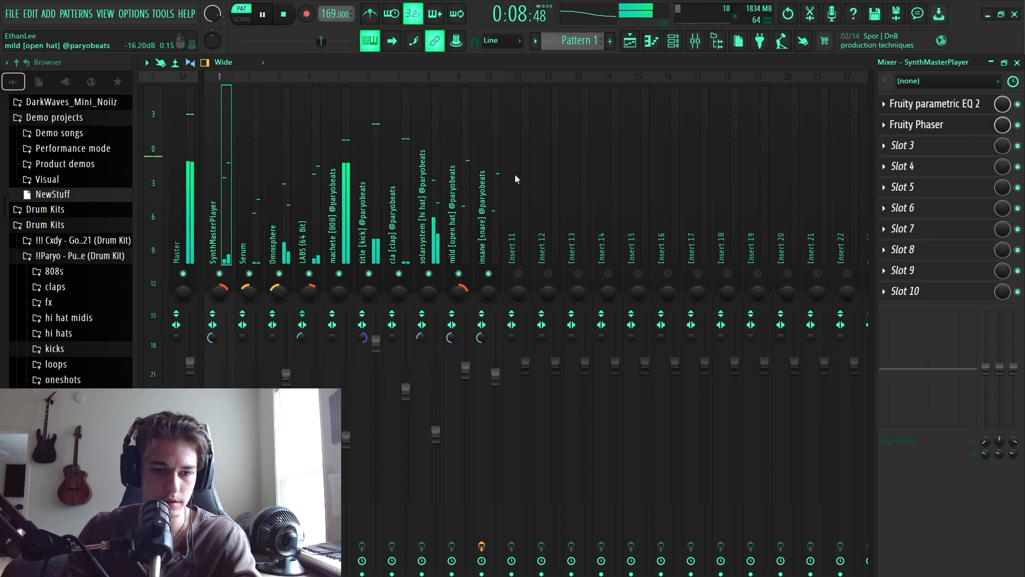
pyautogui.click(956, 106)
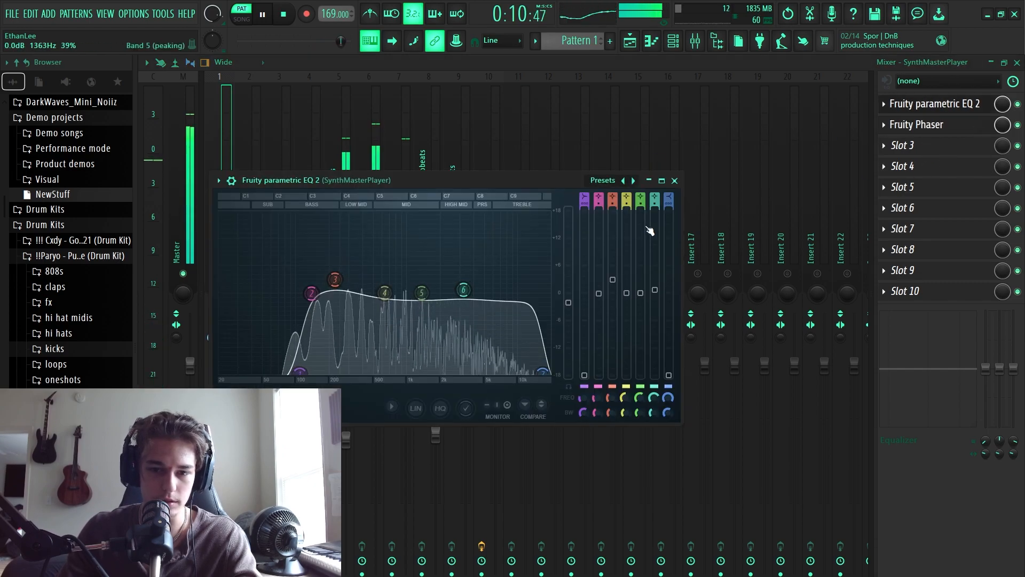
pyautogui.click(675, 181)
# Add a second Fruity Parametric EQ 2 in the SynthMasterPlayer track's slot 7, dipping band 5 in the mids and shifting band 6 to a lower frequency.
pyautogui.click(928, 232)
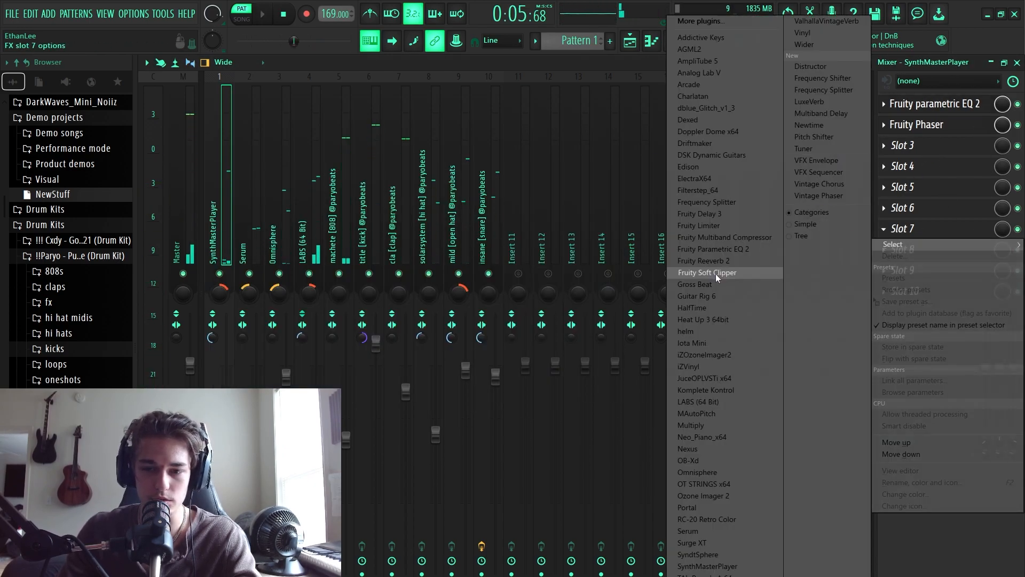
pyautogui.click(744, 254)
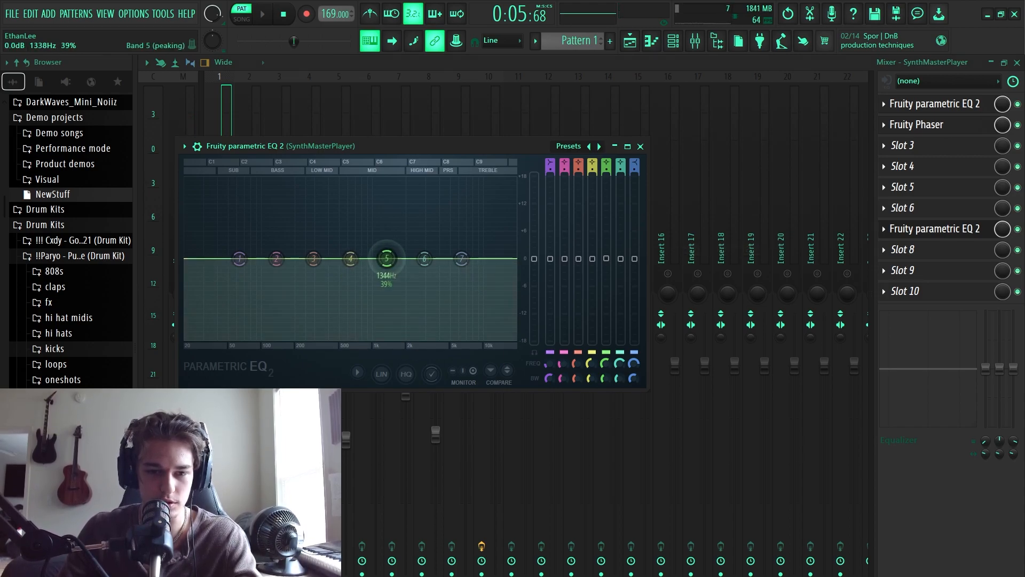
pyautogui.press('space')
pyautogui.moveTo(378, 258)
pyautogui.mouseDown()
pyautogui.moveTo(385, 277)
pyautogui.moveTo(367, 272)
pyautogui.moveTo(386, 276)
pyautogui.mouseUp()
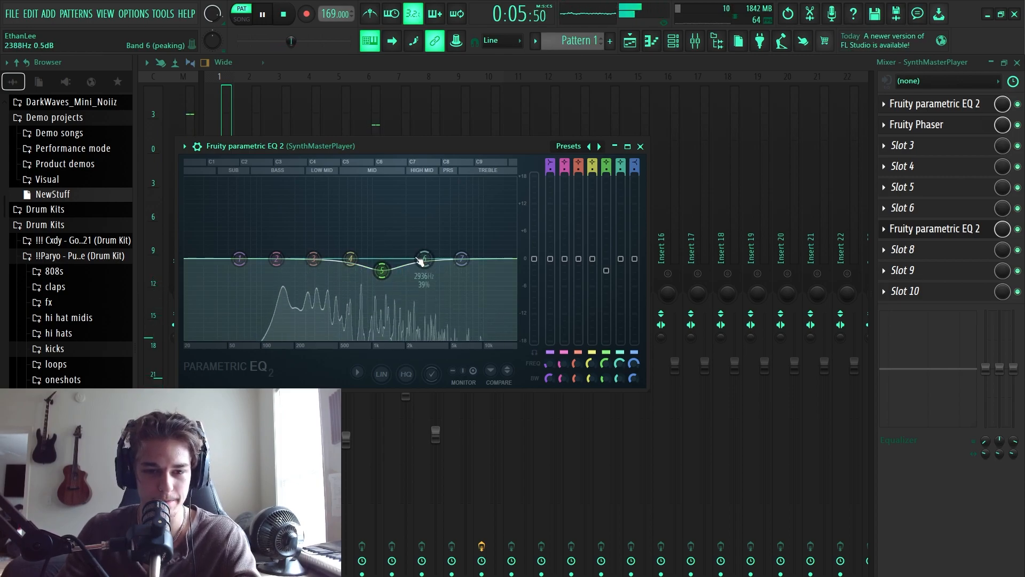
pyautogui.moveTo(424, 259); pyautogui.dragTo(400, 260)
pyautogui.scroll(-1, 401, 263)
pyautogui.click(640, 146)
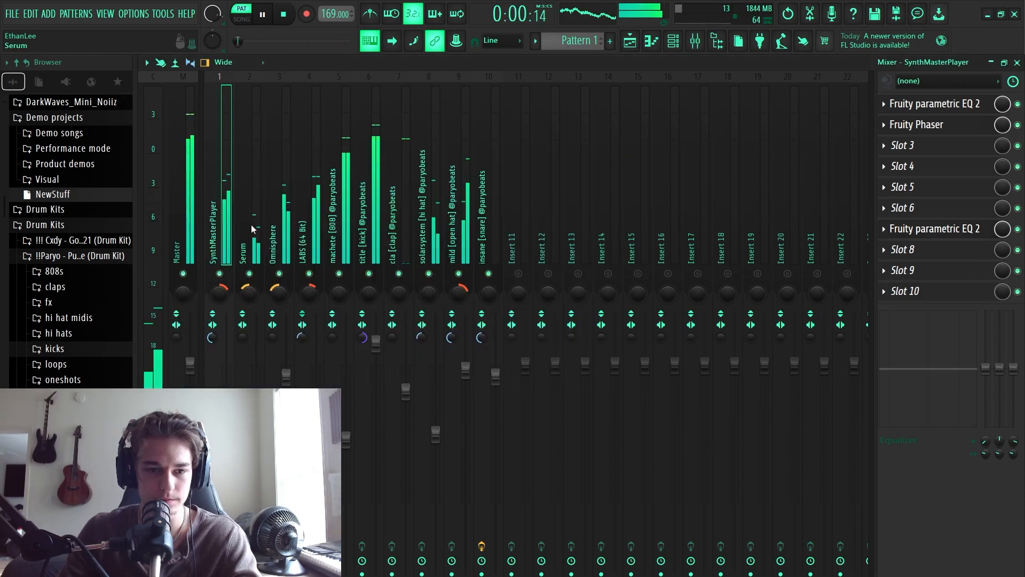
# Add Fruity Parametric EQ 2 in the Serum track's second effect slot and dip band 5 slightly in the mids.
pyautogui.click(251, 224)
pyautogui.click(961, 124)
pyautogui.moveTo(907, 140)
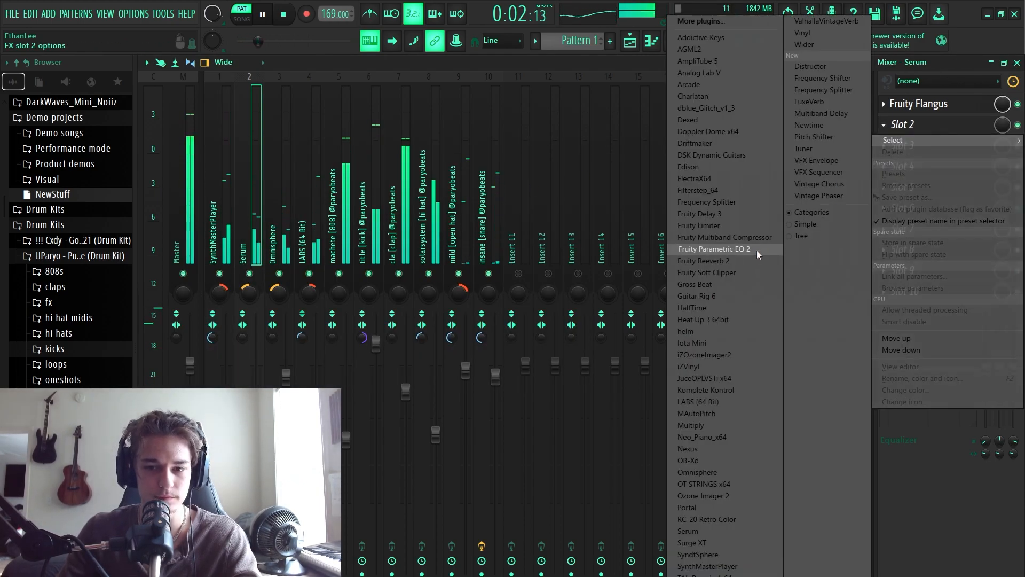
pyautogui.click(757, 250)
pyautogui.moveTo(476, 344); pyautogui.dragTo(476, 353)
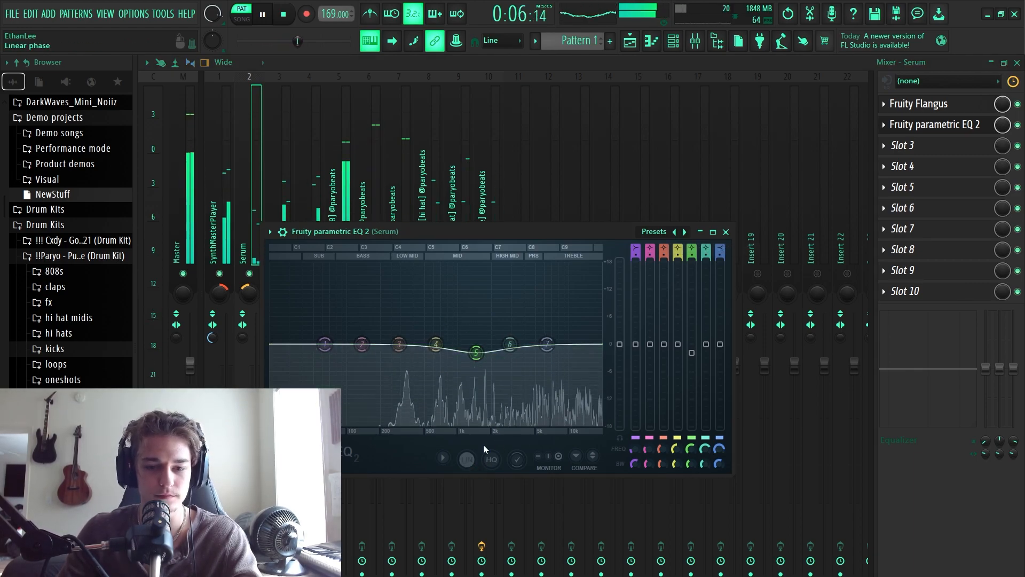
pyautogui.click(725, 232)
# Add Fruity Parametric EQ 2 in the Omnisphere track's third effect slot and cut the mids with band 5.
pyautogui.click(273, 241)
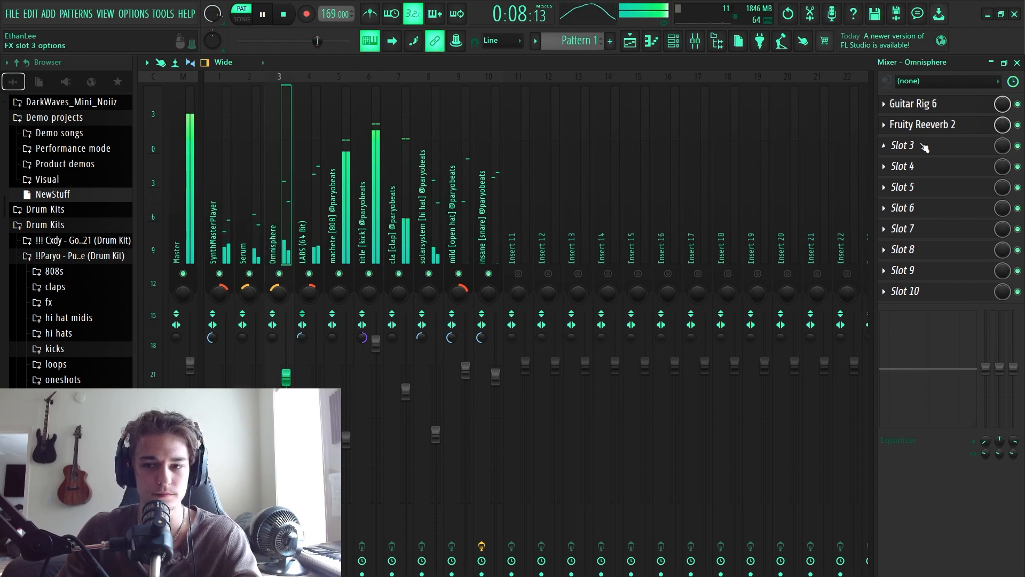
pyautogui.click(903, 145)
pyautogui.click(715, 249)
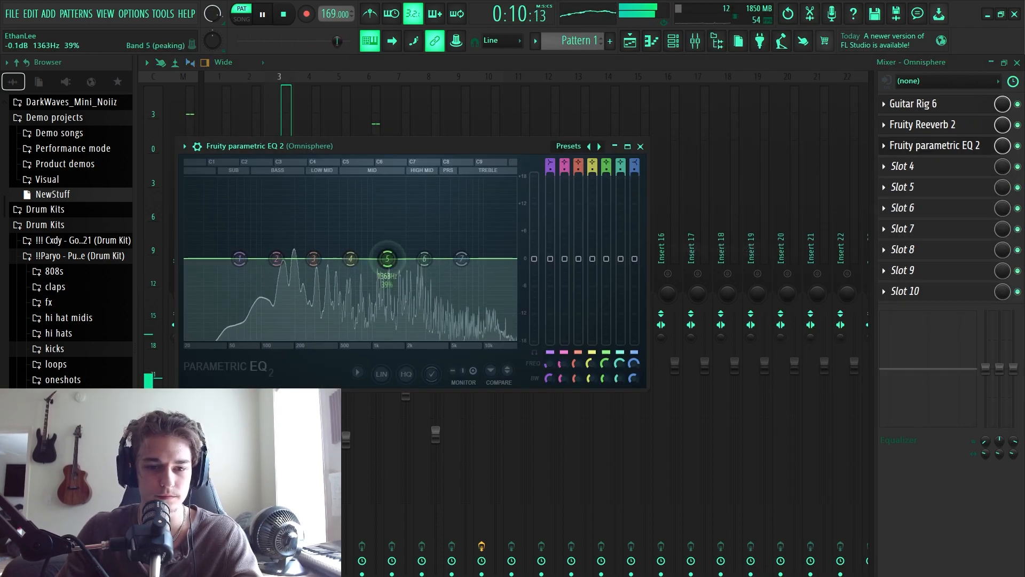
pyautogui.moveTo(388, 259); pyautogui.dragTo(387, 282)
pyautogui.click(640, 147)
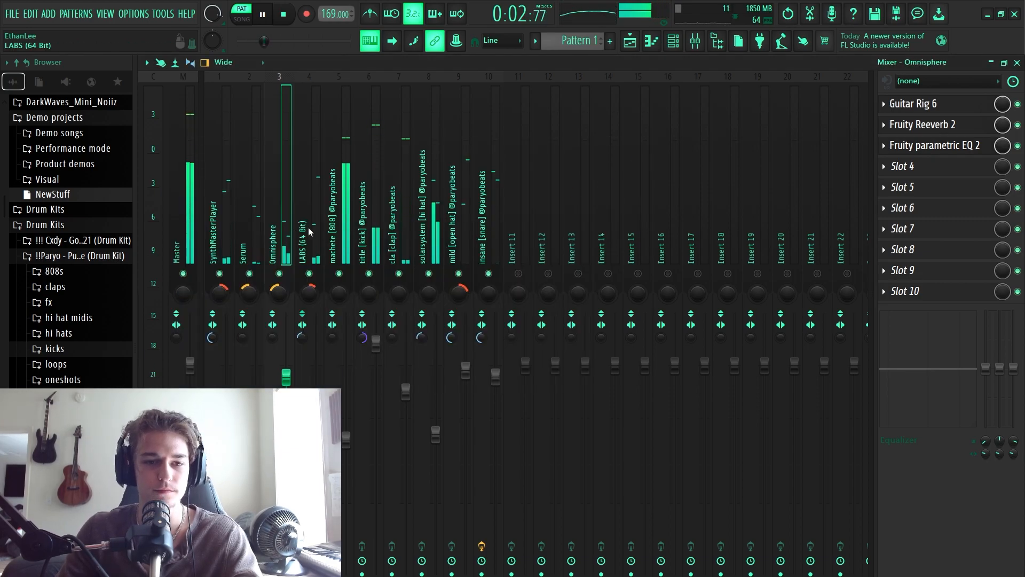
# Add Fruity Parametric EQ 2 in the LABS track's third effect slot and dip band 5 slightly in the mids.
pyautogui.click(309, 226)
pyautogui.click(953, 140)
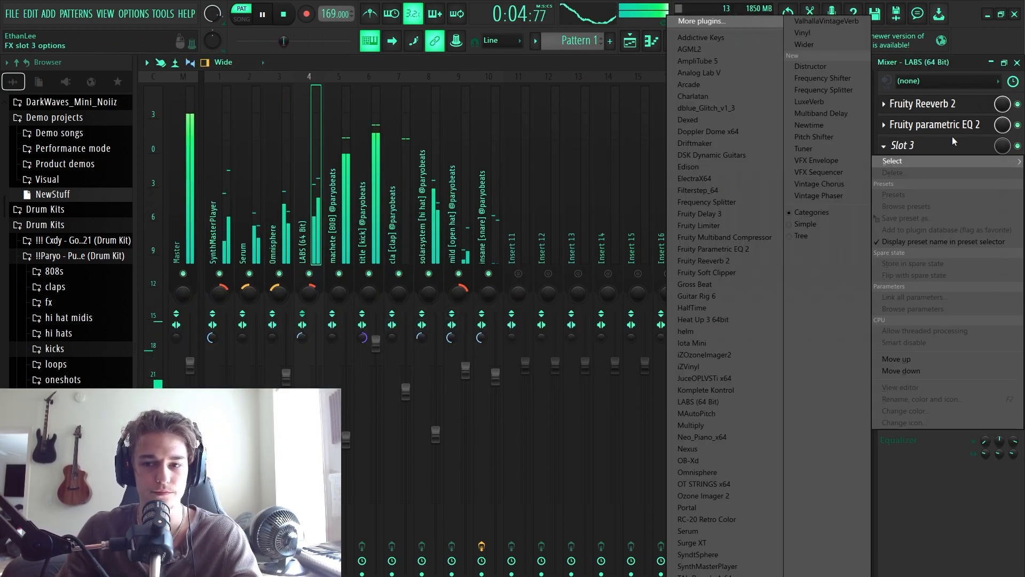
pyautogui.click(754, 254)
pyautogui.moveTo(430, 291); pyautogui.dragTo(428, 306)
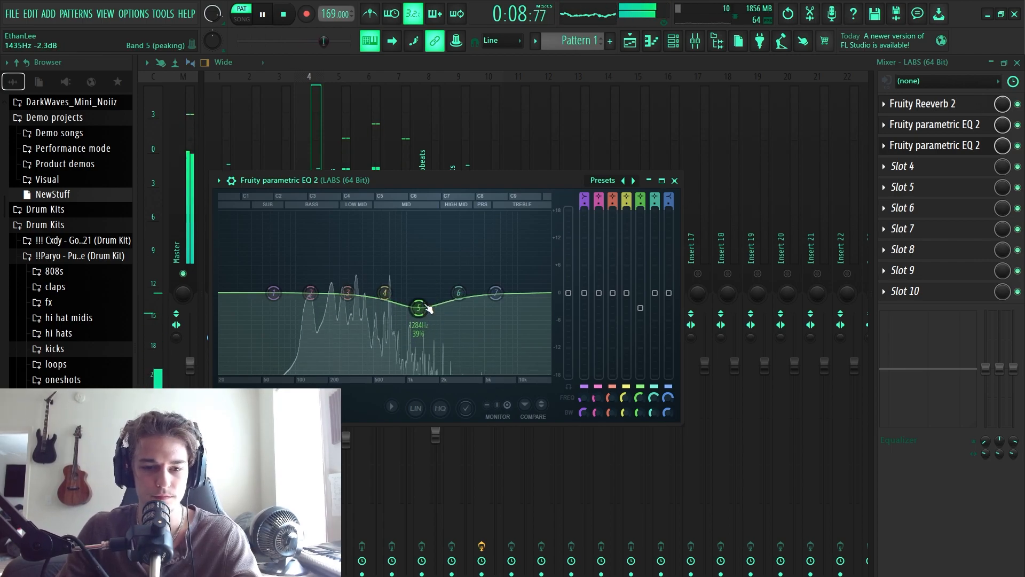
pyautogui.click(674, 180)
# Replace the master track's Fruity soft clipper in slot 9 with TR5 Classic Clipper and load its +6 DB Soft Clip preset.
pyautogui.click(182, 214)
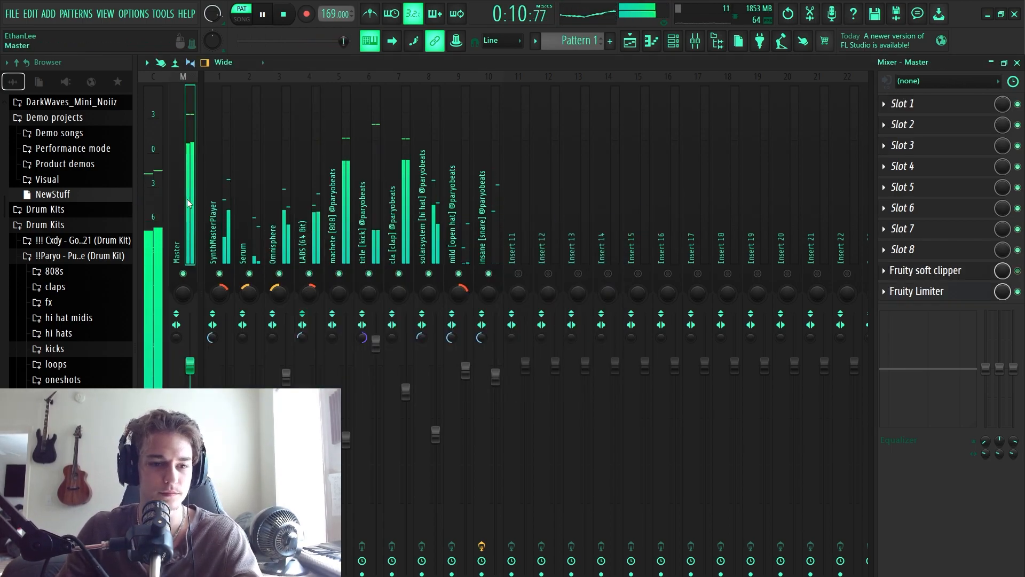
pyautogui.click(630, 46)
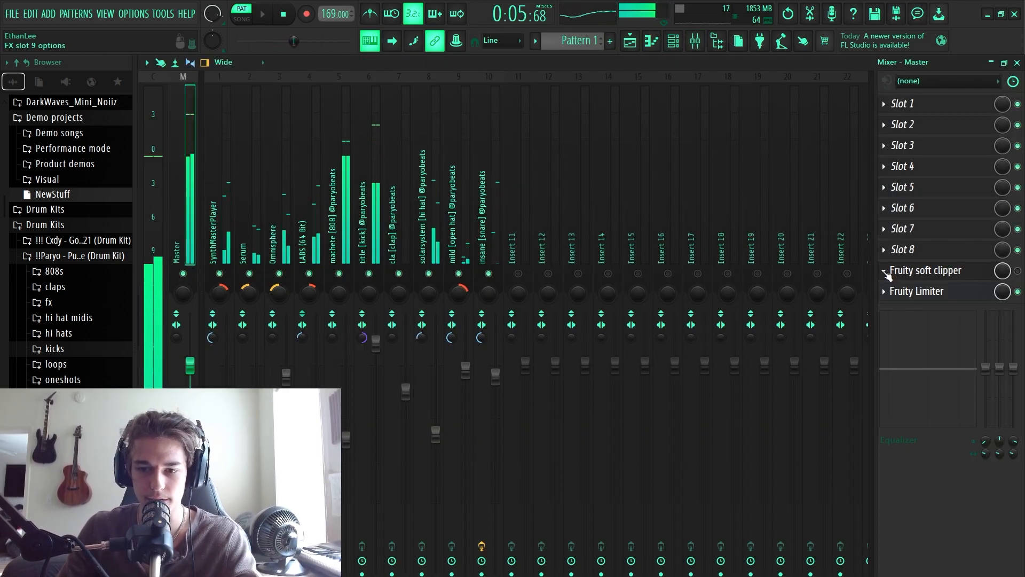
pyautogui.click(884, 272)
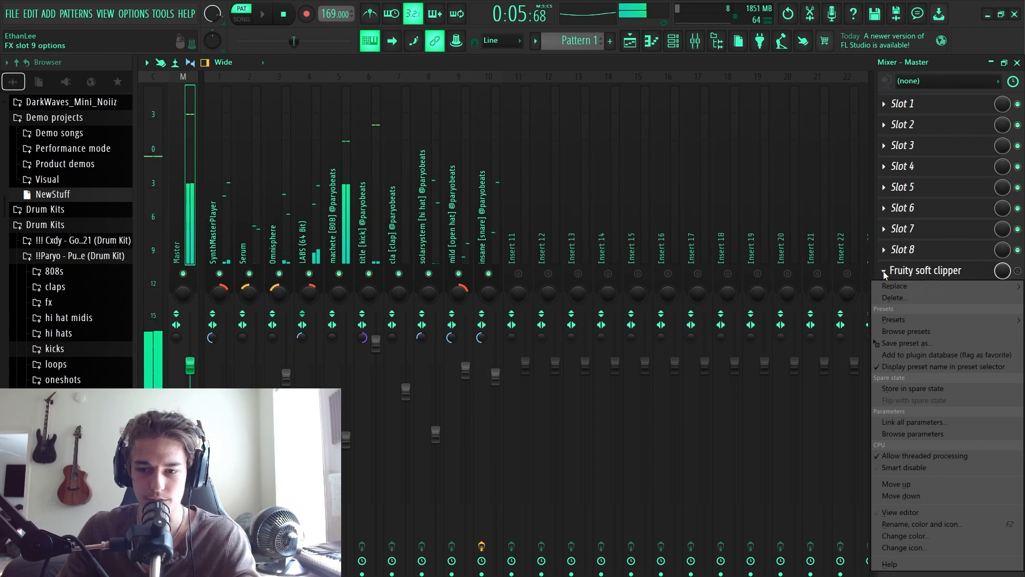
pyautogui.moveTo(902, 286)
pyautogui.click(725, 575)
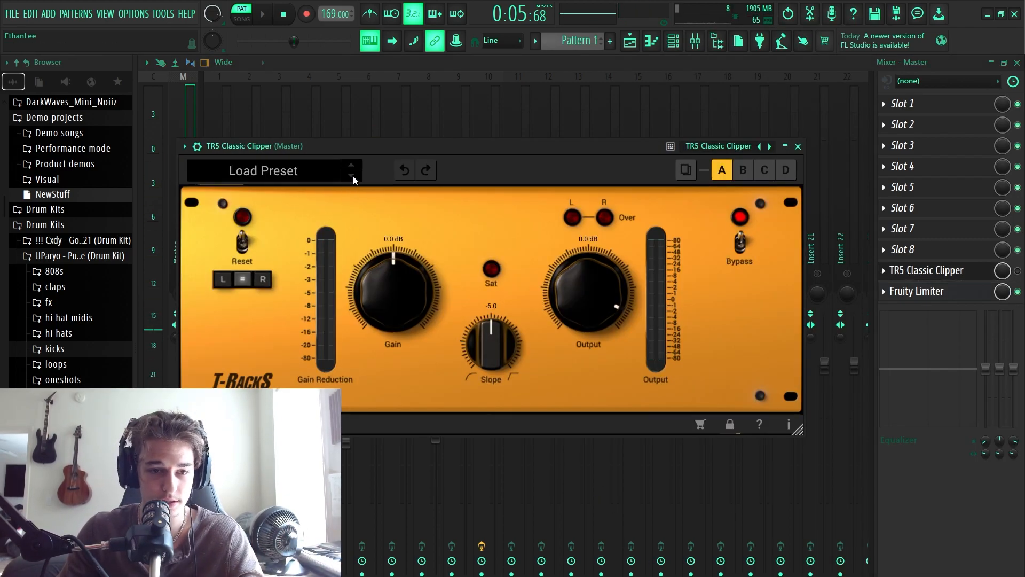
pyautogui.click(354, 175)
pyautogui.click(353, 175)
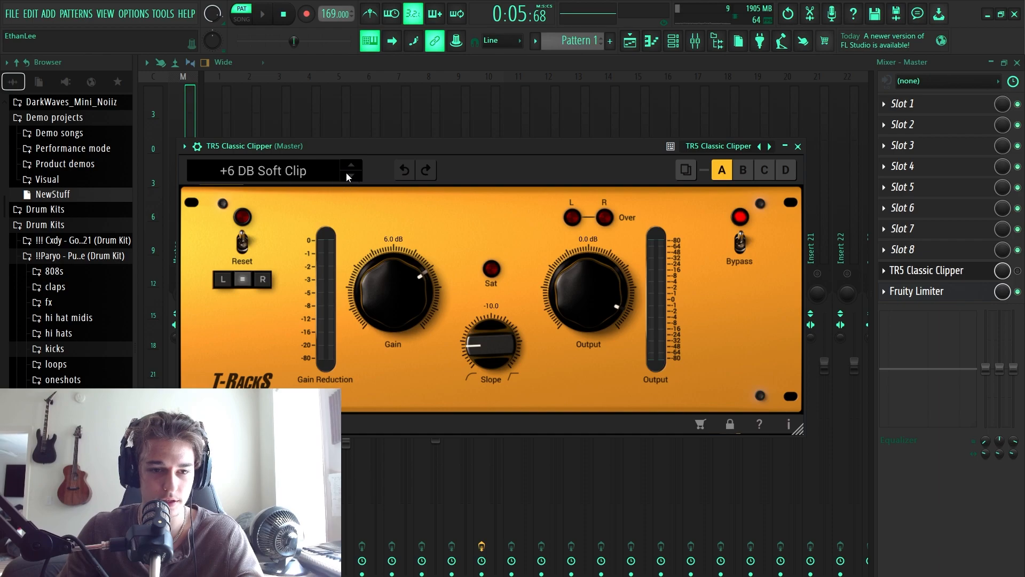
pyautogui.click(799, 146)
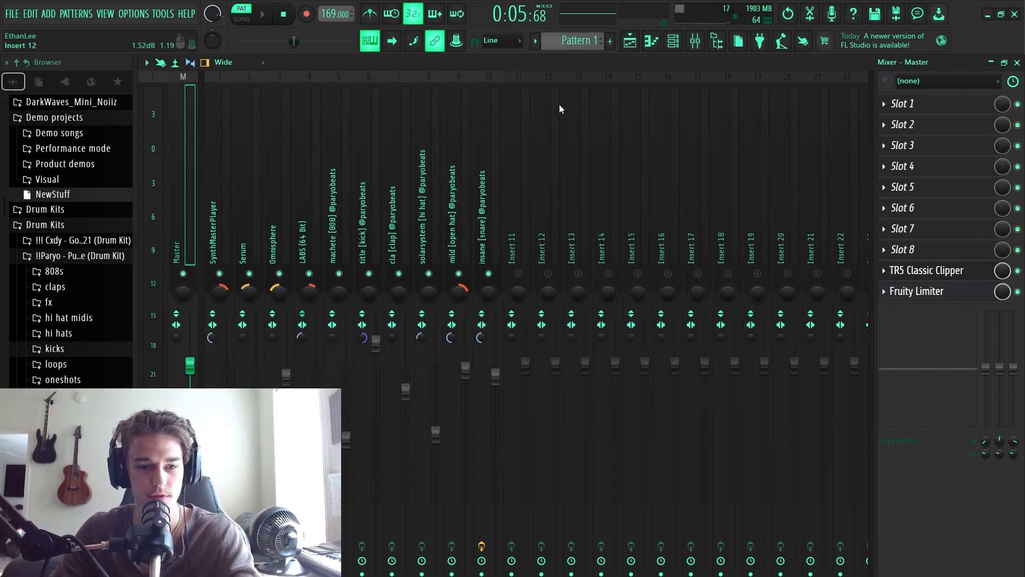
# Remove the Pattern 1 clip from Track 1 of the playlist and split Pattern 1 into separate patterns by channel.
pyautogui.click(630, 41)
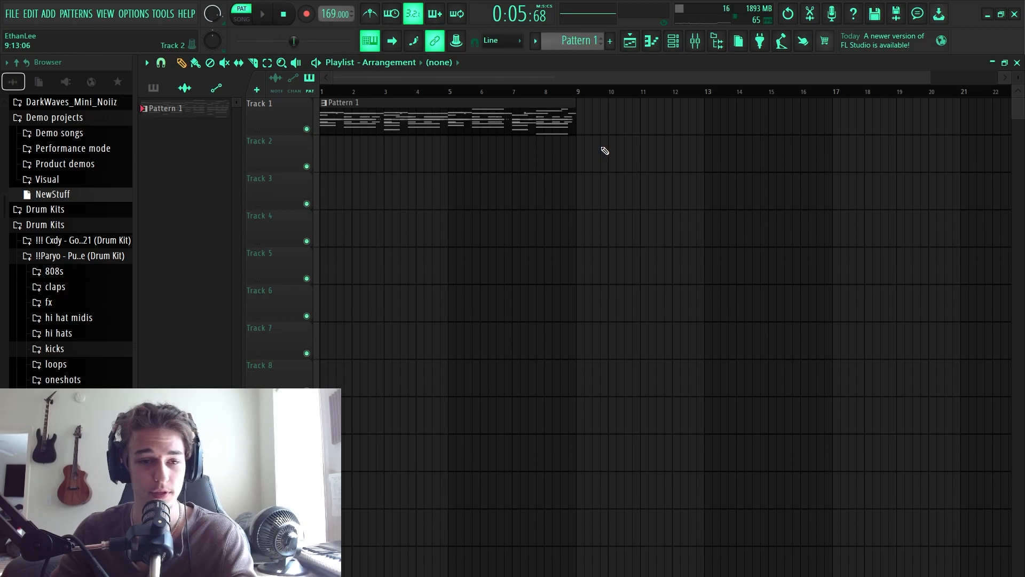
pyautogui.press('space')
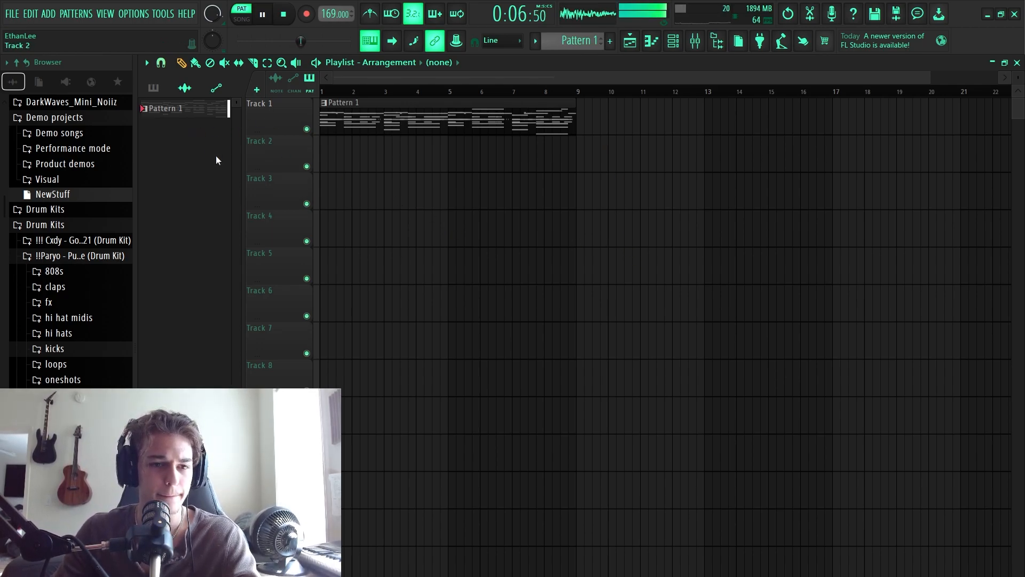
pyautogui.rightClick(384, 128)
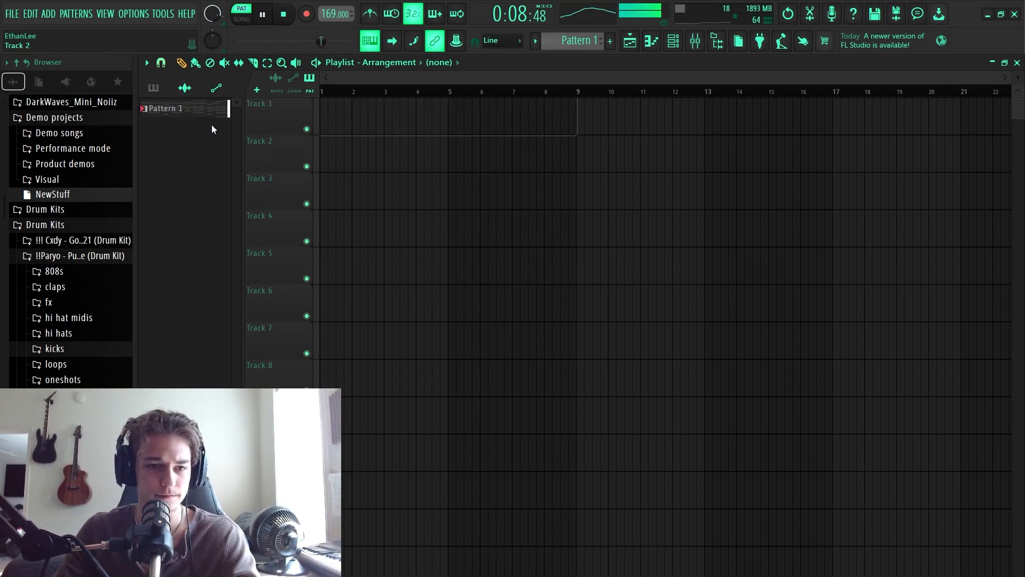
pyautogui.rightClick(194, 114)
pyautogui.click(244, 305)
# Place the SynthMasterPlayer pattern on Track 1 at bar 1 and switch playback to song mode.
pyautogui.moveTo(203, 132); pyautogui.dragTo(327, 112)
pyautogui.press('space')
pyautogui.press('l')
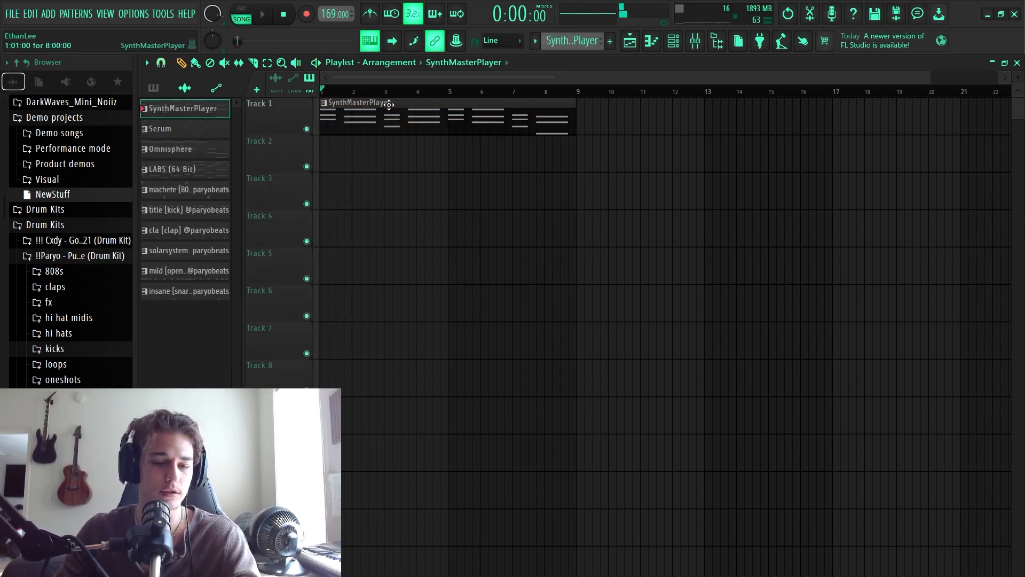
pyautogui.scroll(-1, 561, 244)
pyautogui.hscroll(3, 574, 226)
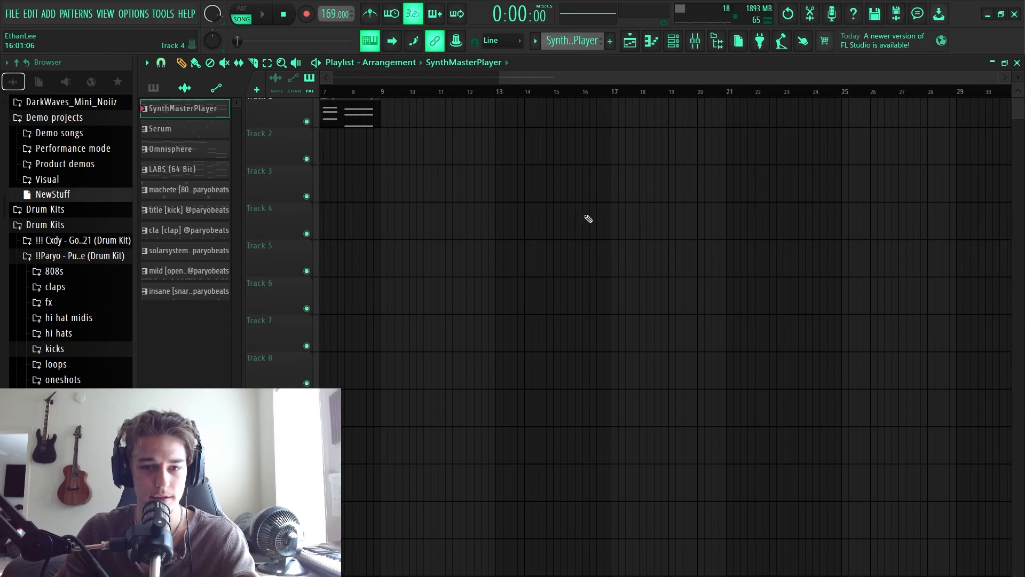
pyautogui.hscroll(-3, 598, 213)
pyautogui.hscroll(3, 678, 192)
pyautogui.scroll(1, 688, 195)
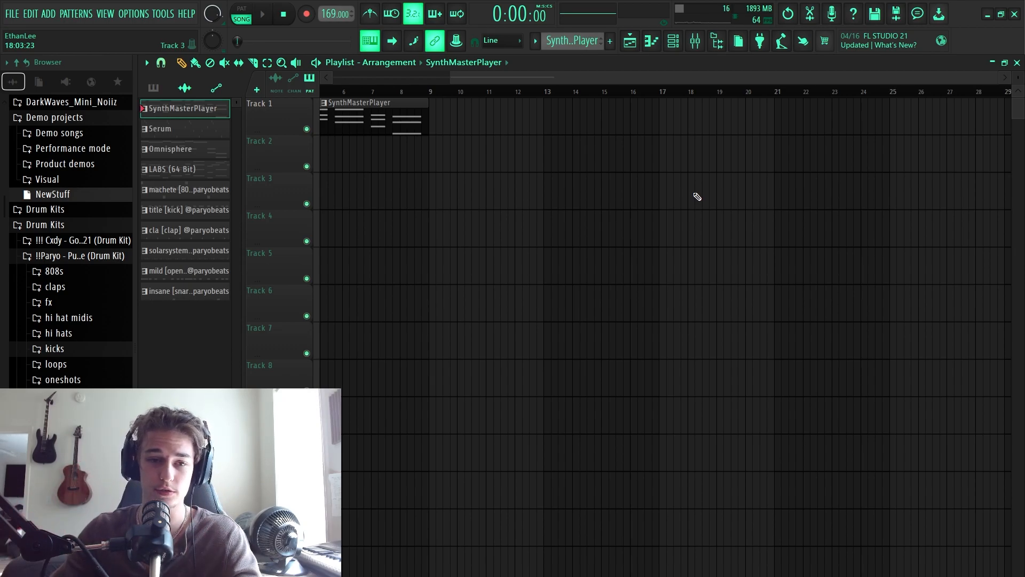
pyautogui.hscroll(-3, 499, 254)
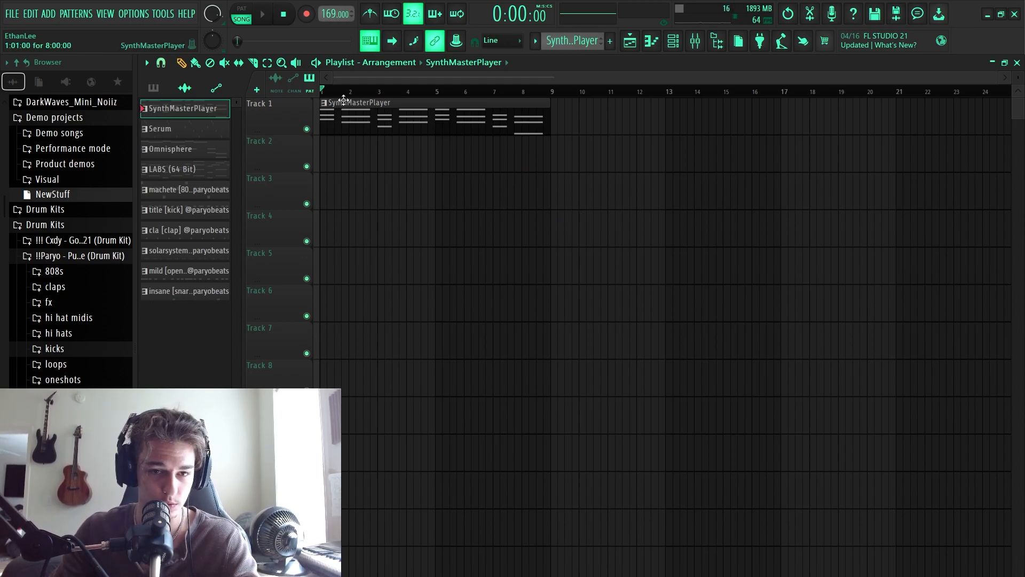
# Mark bars 1 to 9 as the first section on the timeline, then bars 9 to 17 as the second.
pyautogui.moveTo(547, 96); pyautogui.dragTo(2, 141)
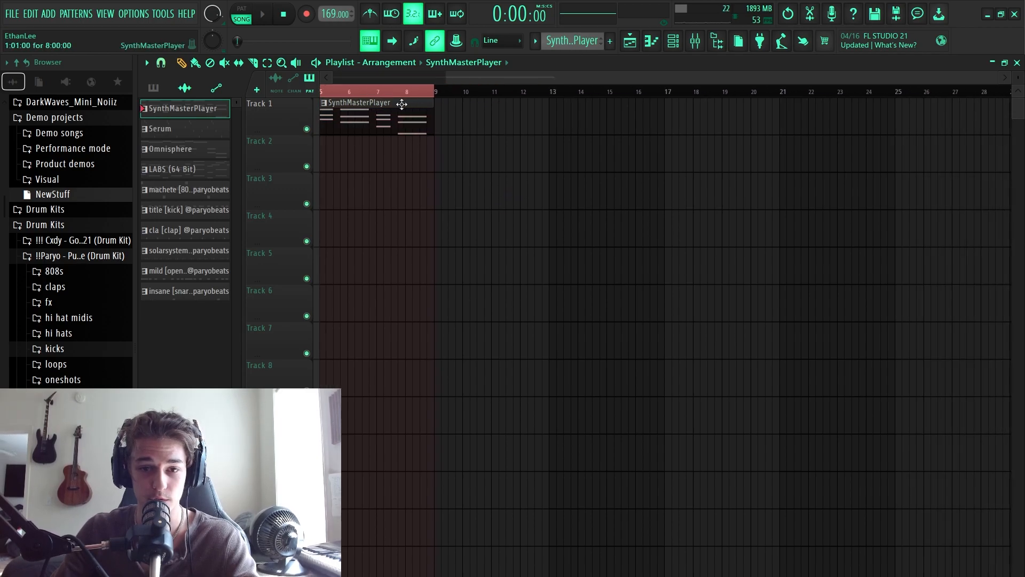
pyautogui.moveTo(552, 91); pyautogui.dragTo(898, 103)
pyautogui.moveTo(801, 116); pyautogui.dragTo(644, 119)
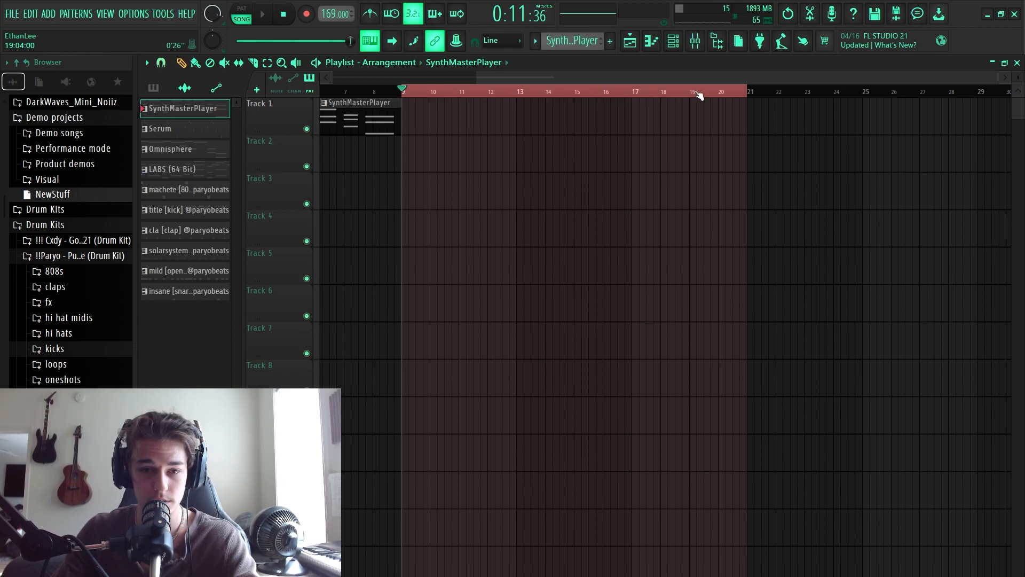
pyautogui.moveTo(699, 96); pyautogui.dragTo(677, 96)
pyautogui.hscroll(-3, 611, 180)
pyautogui.hscroll(3, 600, 149)
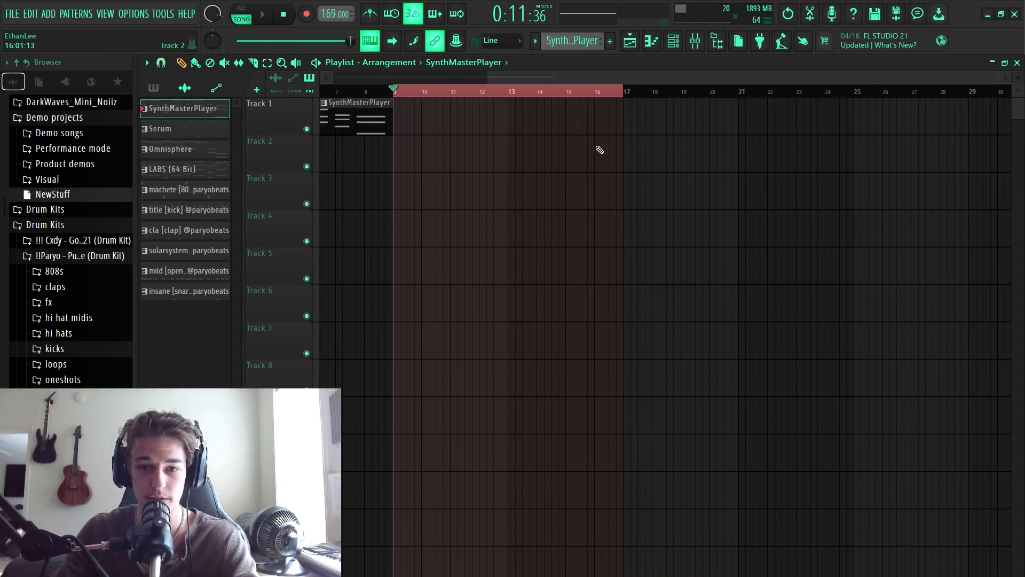
# Mark the following eight-bar sections at bars 17–25, 25–33 and 33–41 in turn, then clear the timeline selection.
pyautogui.moveTo(622, 92); pyautogui.dragTo(845, 89)
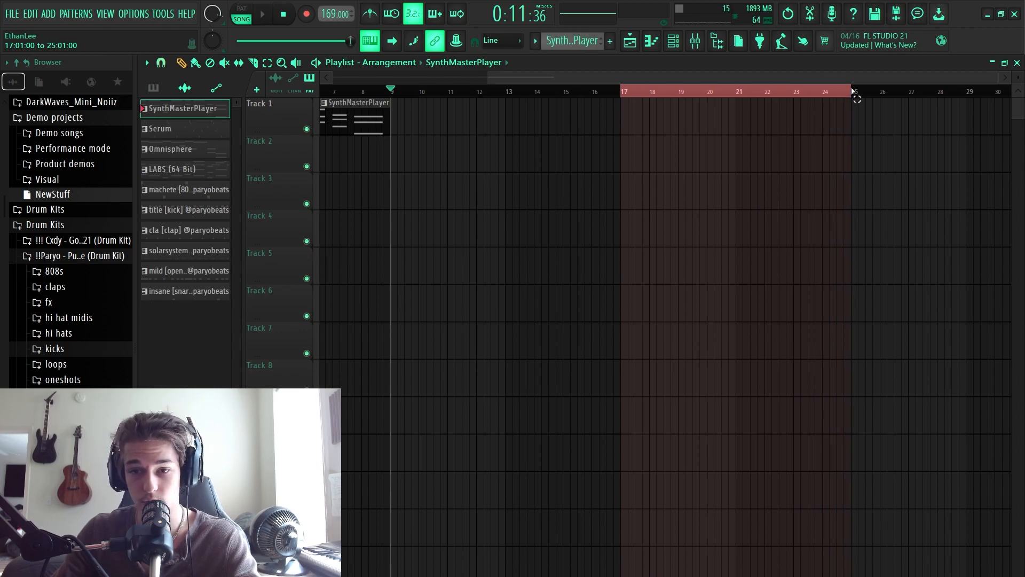
pyautogui.hscroll(3, 469, 192)
pyautogui.moveTo(596, 92); pyautogui.dragTo(828, 88)
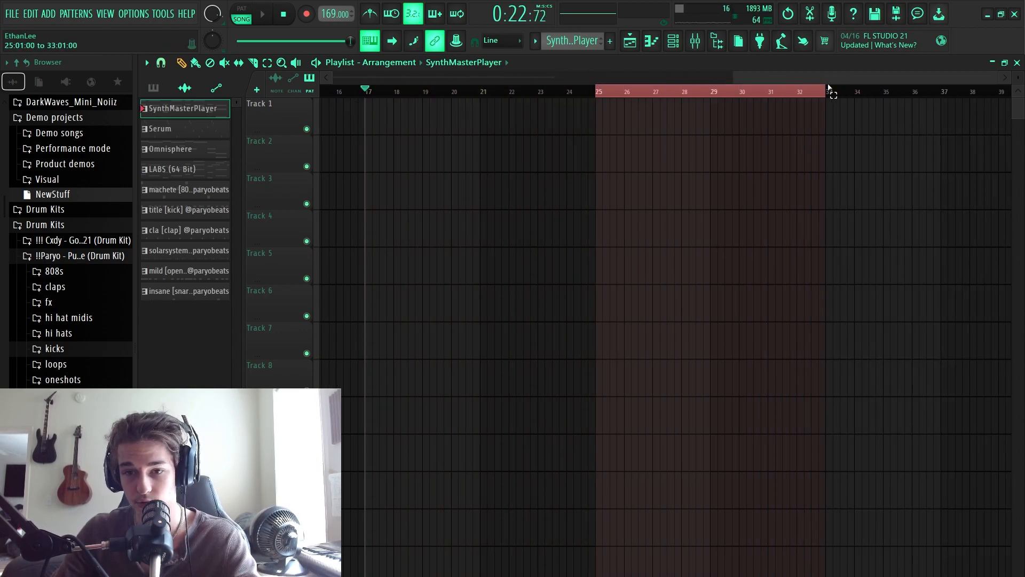
pyautogui.hscroll(3, 537, 217)
pyautogui.moveTo(599, 92); pyautogui.dragTo(831, 74)
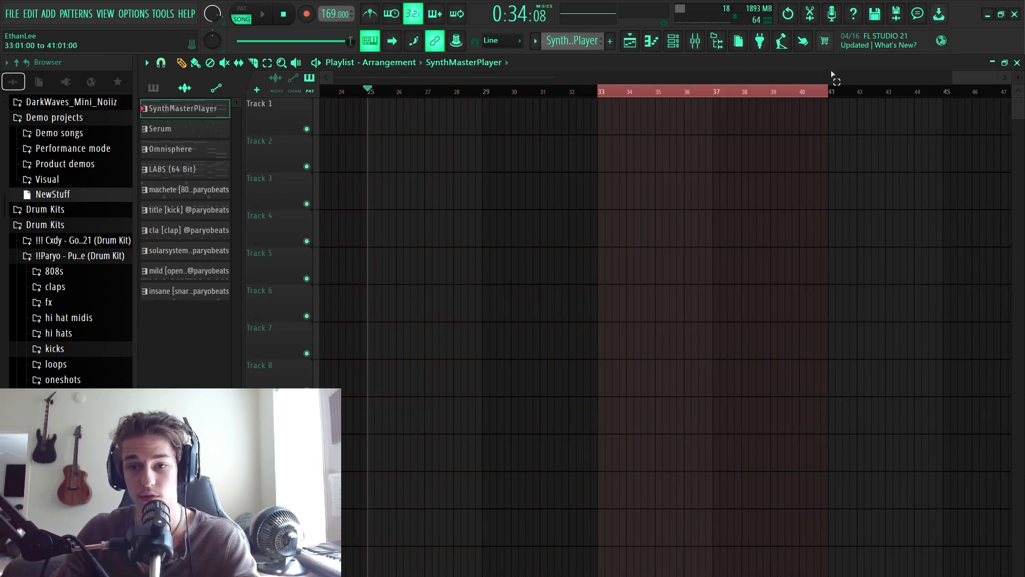
pyautogui.moveTo(598, 91); pyautogui.dragTo(938, 96)
pyautogui.hscroll(-3, 537, 198)
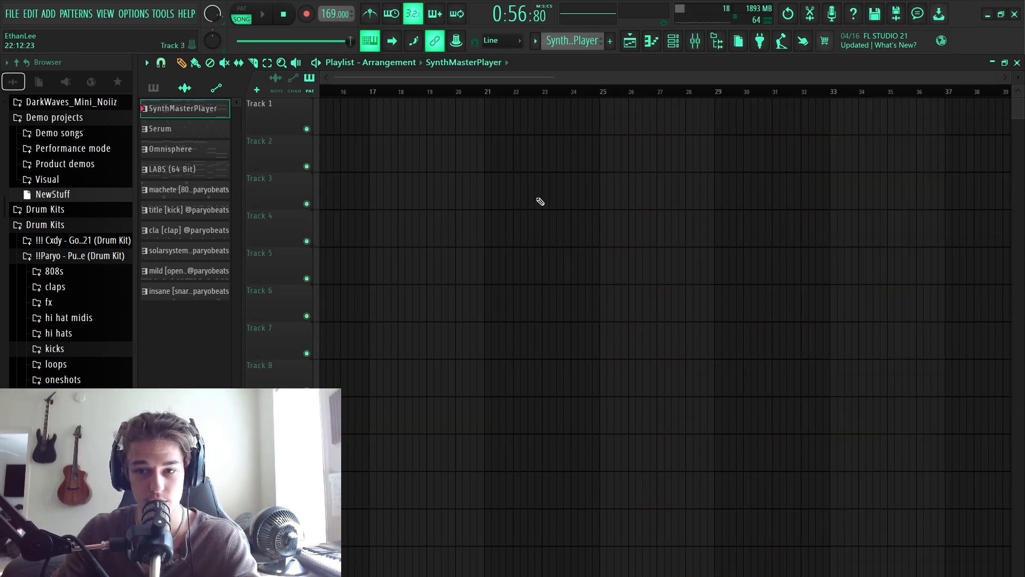
pyautogui.hscroll(-5, 540, 201)
pyautogui.doubleClick(421, 92)
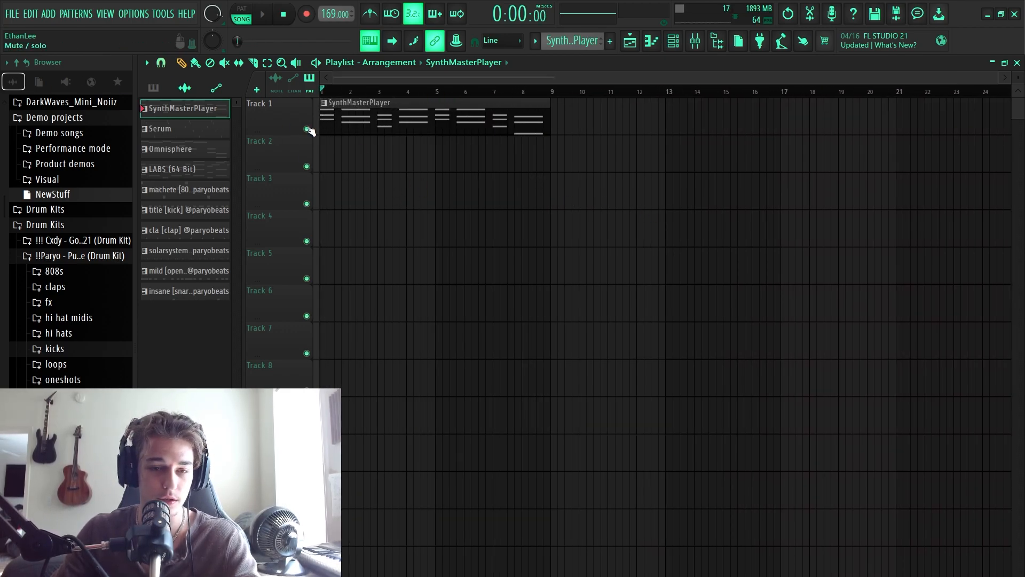
# Place the Serum pattern on Track 2 and the LABS pattern on Track 3, both starting at bar 1.
pyautogui.moveTo(183, 134); pyautogui.dragTo(394, 171)
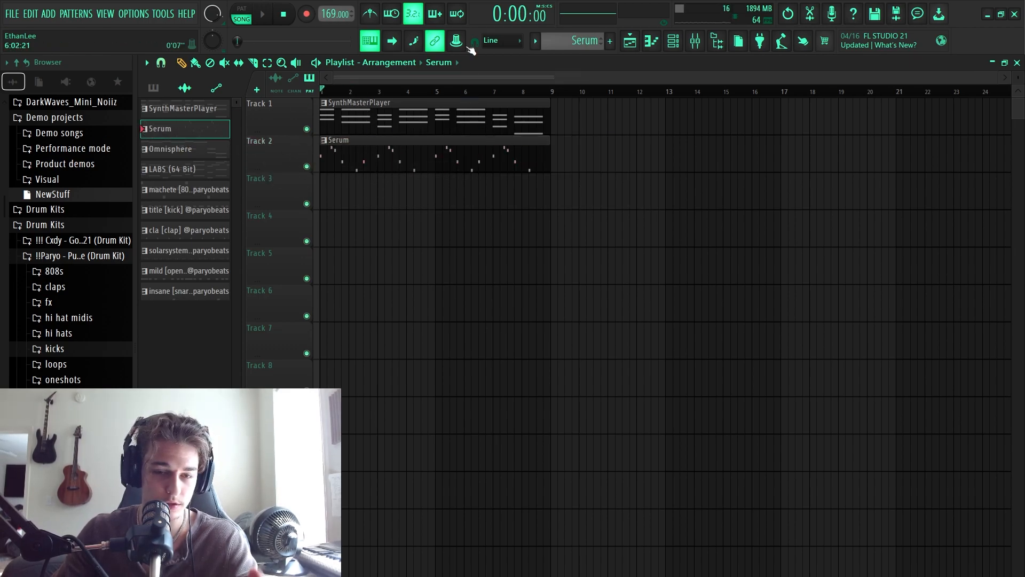
pyautogui.press('space')
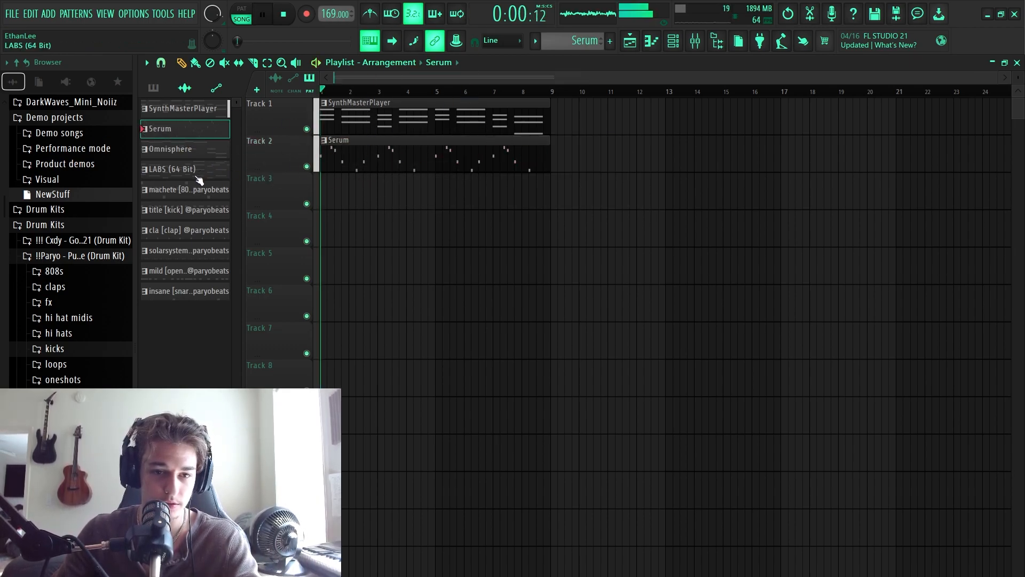
pyautogui.moveTo(214, 172); pyautogui.dragTo(331, 187)
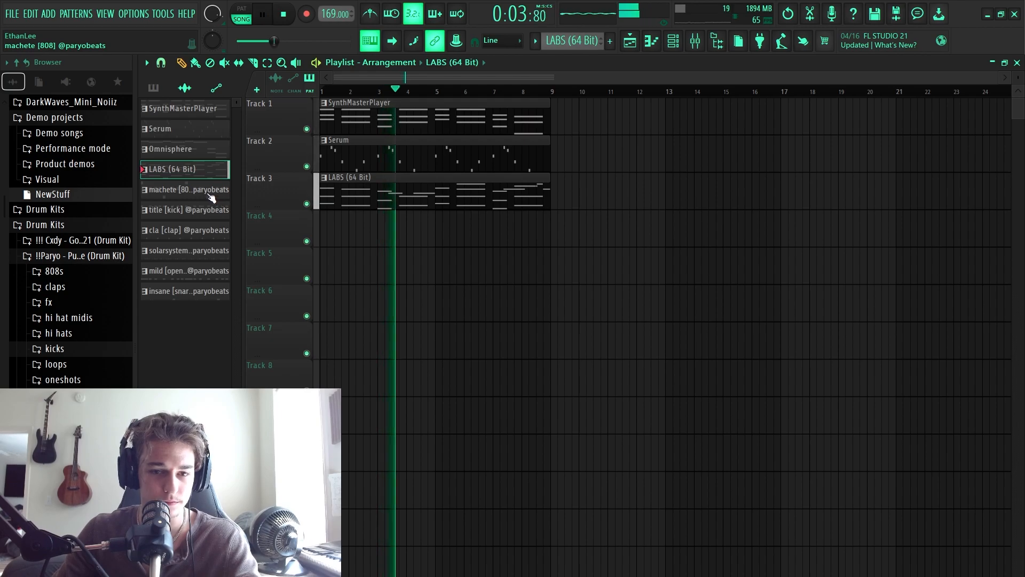
# Place the machete 808 pattern on Track 4 and trim both ends so it spans three bars from bar 5 to bar 8.
pyautogui.moveTo(209, 190); pyautogui.dragTo(442, 237)
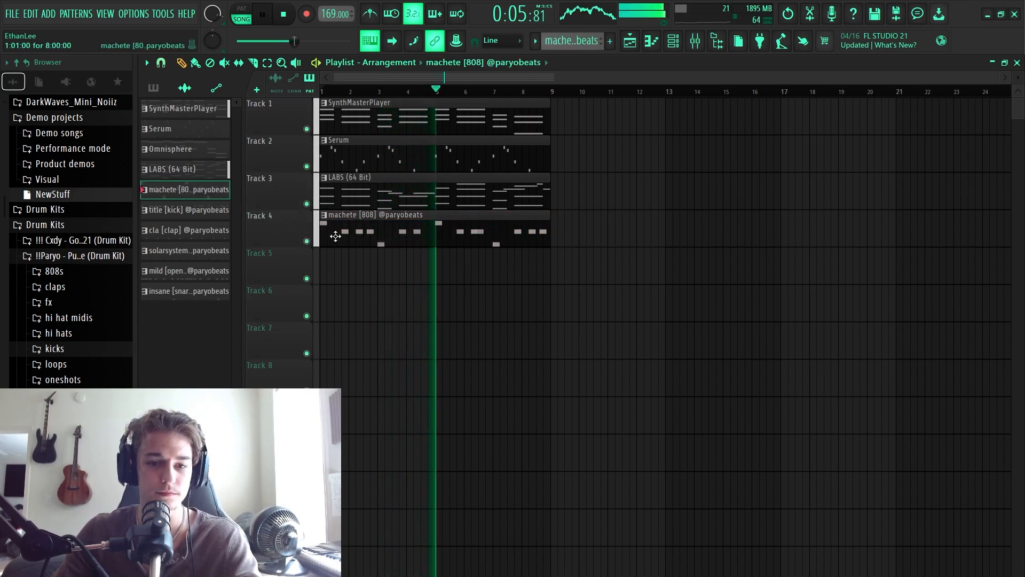
pyautogui.moveTo(320, 223); pyautogui.dragTo(432, 224)
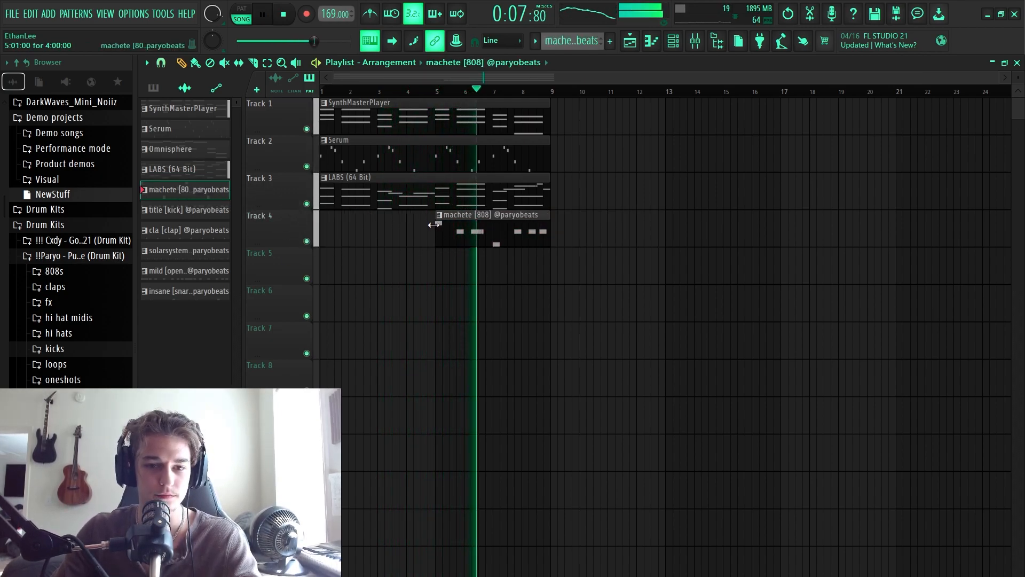
pyautogui.moveTo(547, 224); pyautogui.dragTo(522, 225)
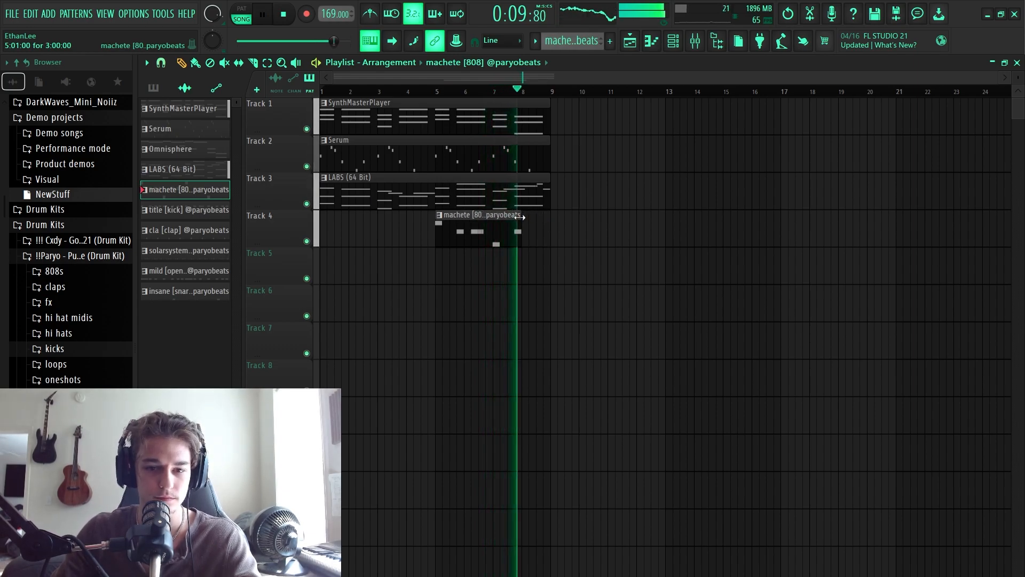
pyautogui.press('space')
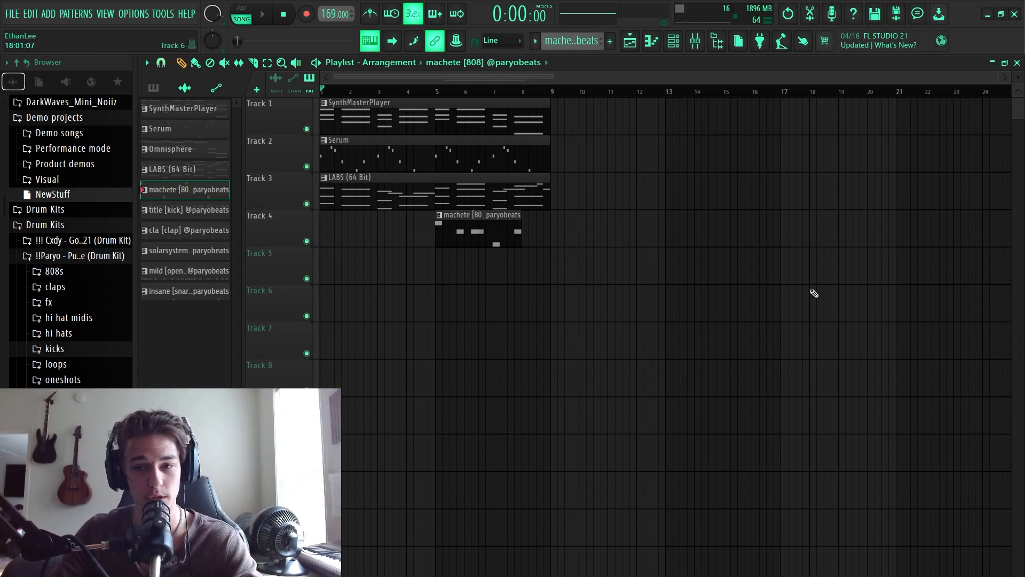
# Place all patterns from SynthMasterPlayer to the insane snare on Tracks 1–10 at bar 9 and duplicate the whole stack further along the timeline.
pyautogui.click(195, 114)
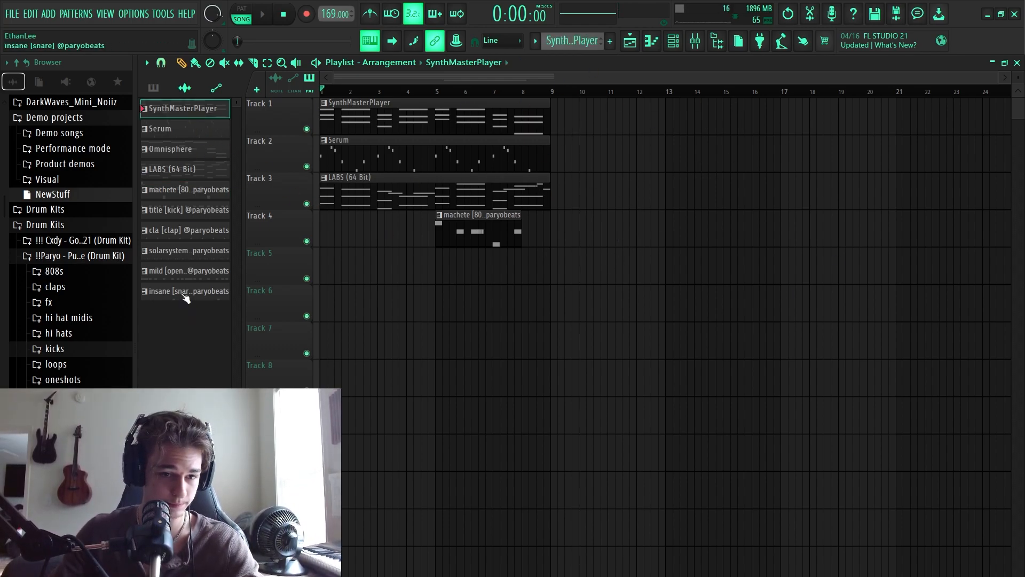
pyautogui.keyDown('shift'); pyautogui.click(186, 293); pyautogui.keyUp('shift')
pyautogui.moveTo(196, 117); pyautogui.dragTo(555, 107)
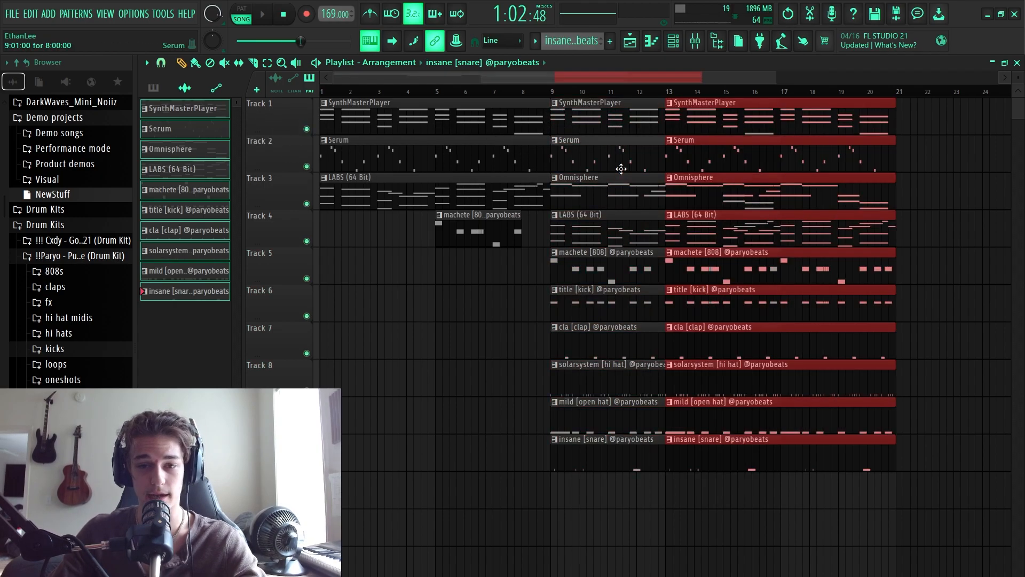
pyautogui.moveTo(643, 109); pyautogui.dragTo(664, 109)
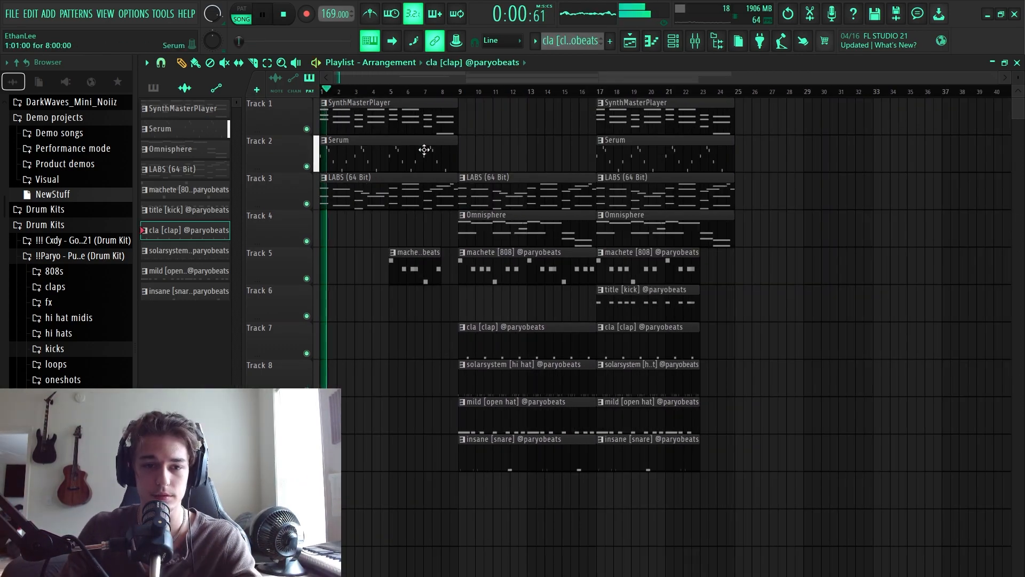
# Delete the intro's Serum clip at bar 1 on Track 2 while listening to the arrangement.
pyautogui.rightClick(424, 154)
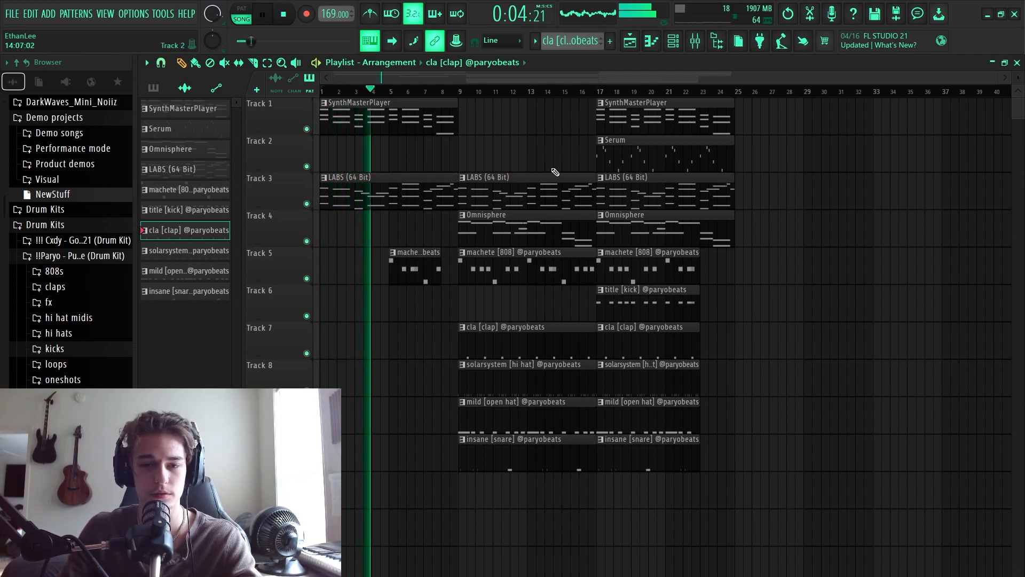
pyautogui.press('space')
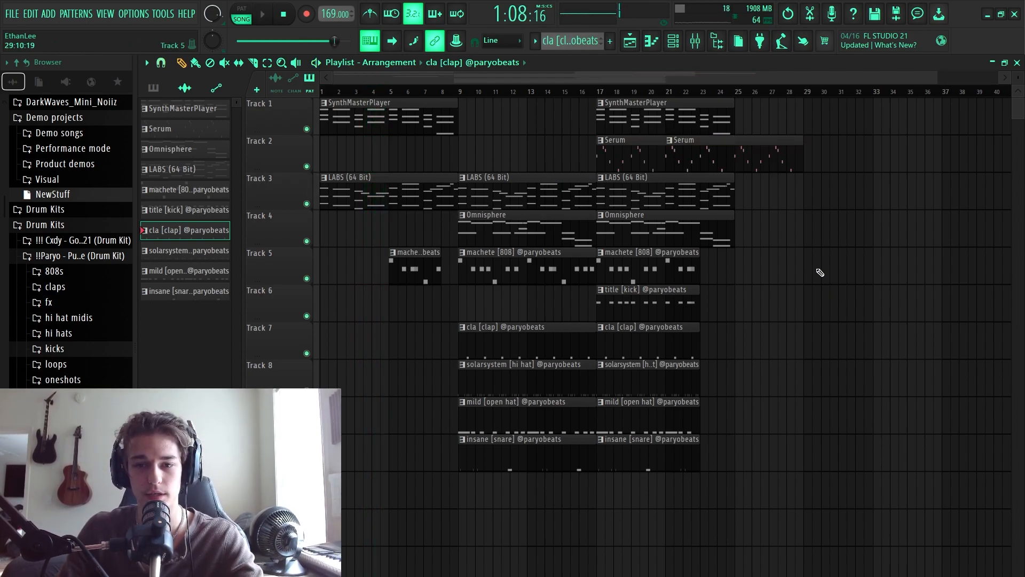
# Move the two Serum clips on Track 2 to bars 25 and 33, and extend the LABS and Omnisphere clips through the same bars.
pyautogui.moveTo(724, 161); pyautogui.dragTo(786, 163)
pyautogui.rightClick(681, 160)
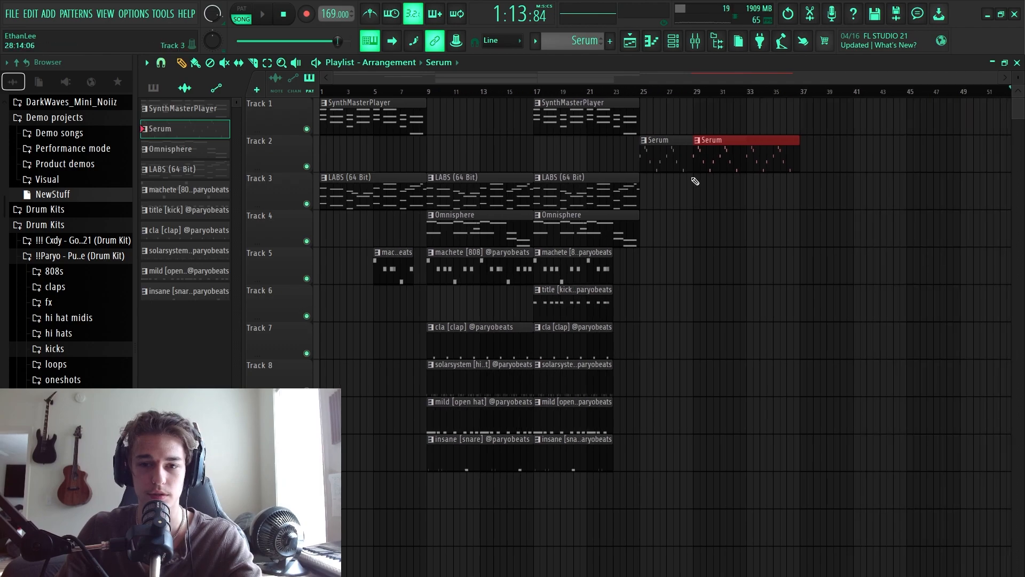
pyautogui.moveTo(700, 146); pyautogui.dragTo(783, 153)
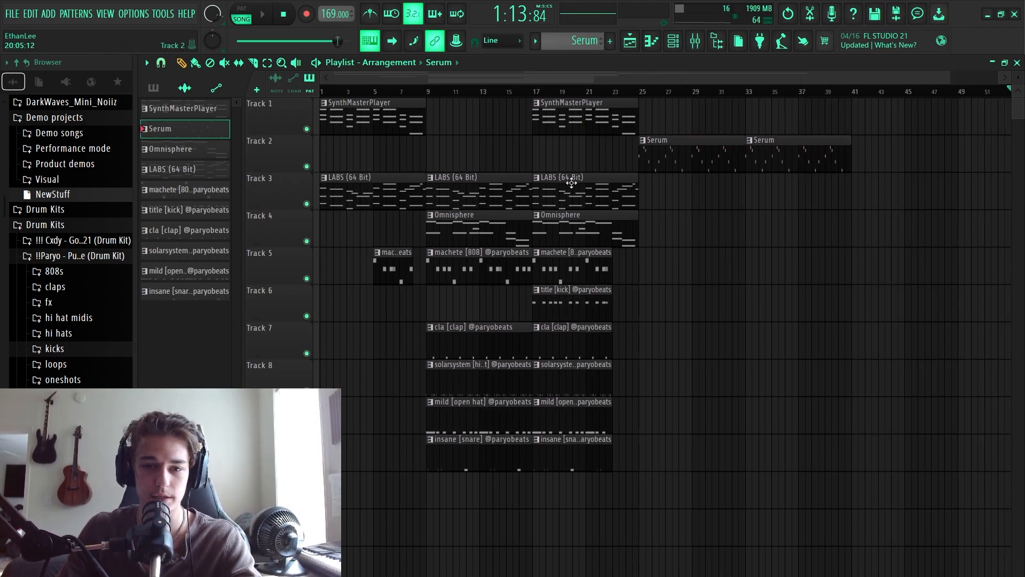
pyautogui.moveTo(609, 221); pyautogui.dragTo(732, 177)
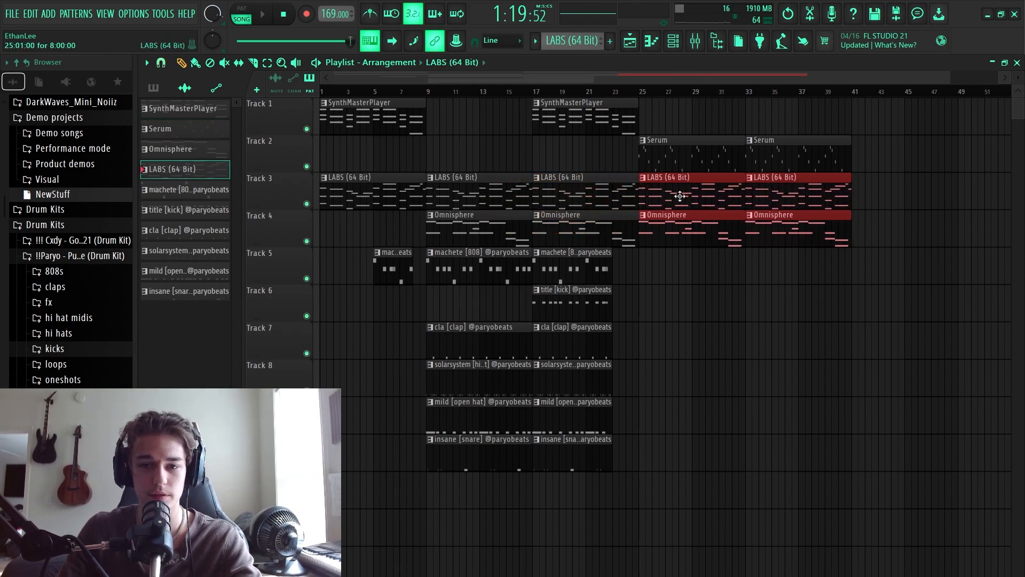
# Place the machete 808 through insane snare patterns on Tracks 5–10 at bars 25 and 33, and remove the added snare clips.
pyautogui.click(177, 196)
pyautogui.keyDown('shift'); pyautogui.click(212, 293); pyautogui.keyUp('shift')
pyautogui.moveTo(198, 191); pyautogui.dragTo(643, 259)
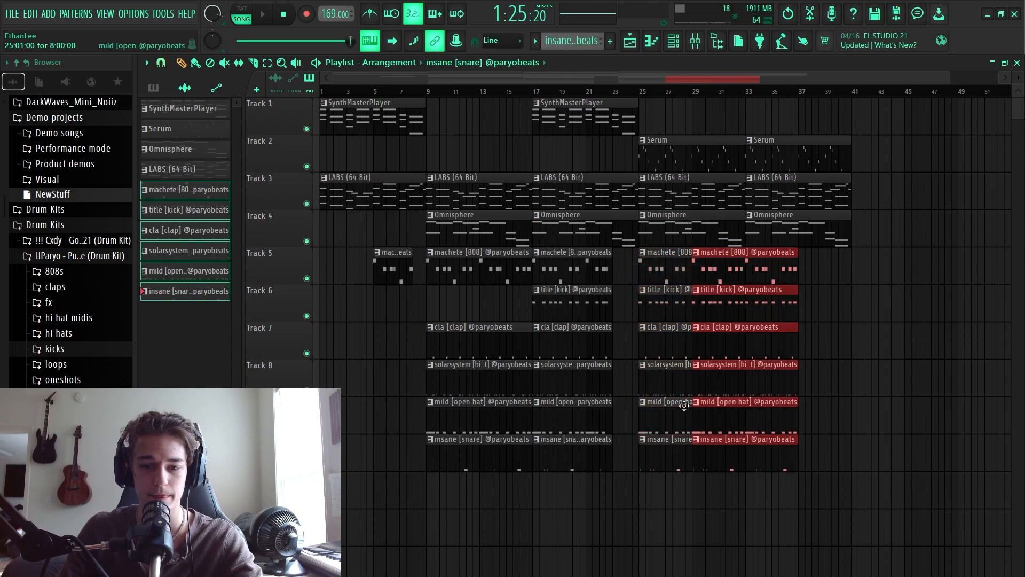
pyautogui.moveTo(739, 264); pyautogui.dragTo(792, 265)
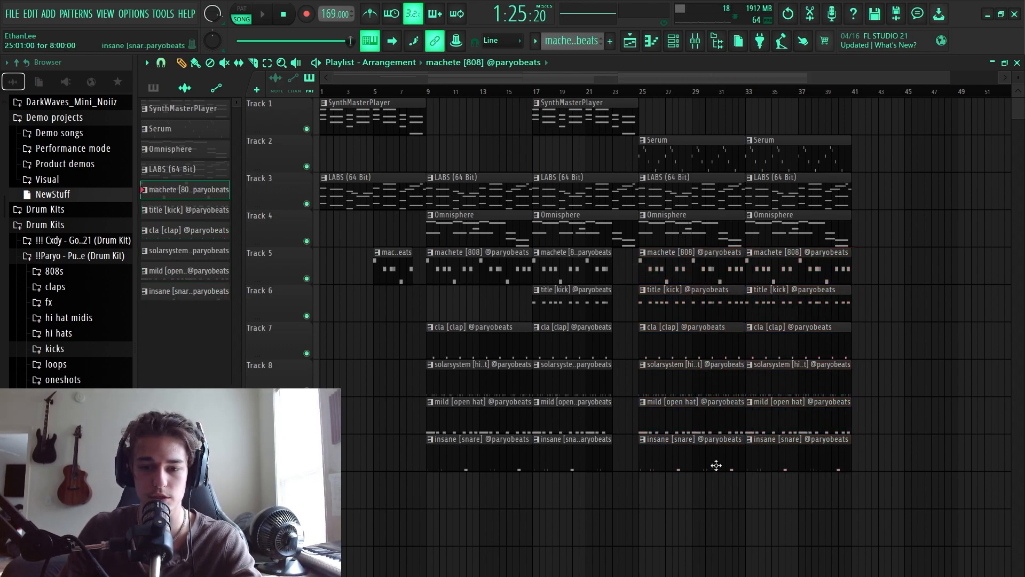
pyautogui.rightClick(682, 459)
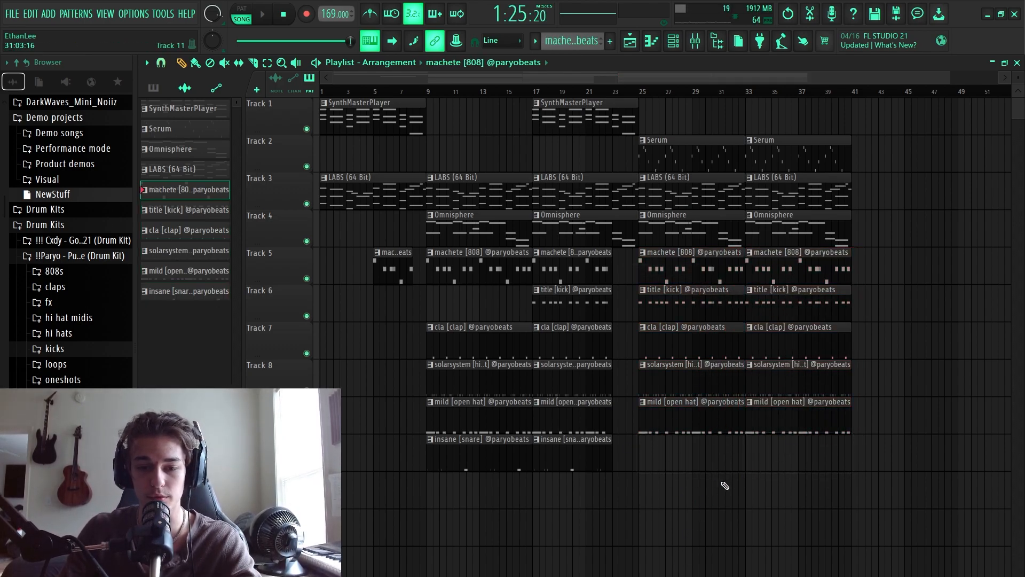
# Delete the Omnisphere clip at bar 33 on Track 4 and play back the arrangement.
pyautogui.scroll(-2, 686, 278)
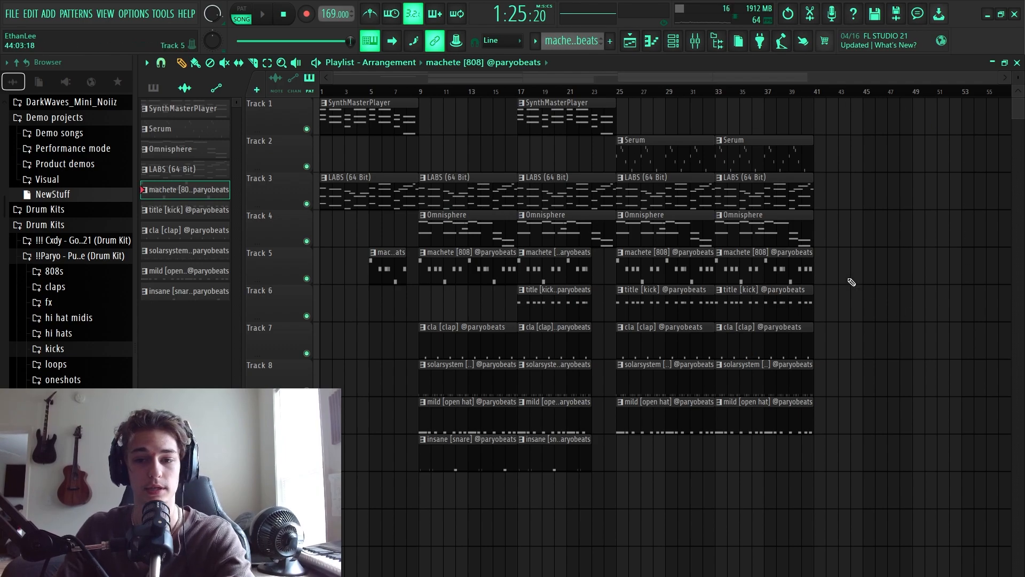
pyautogui.rightClick(799, 233)
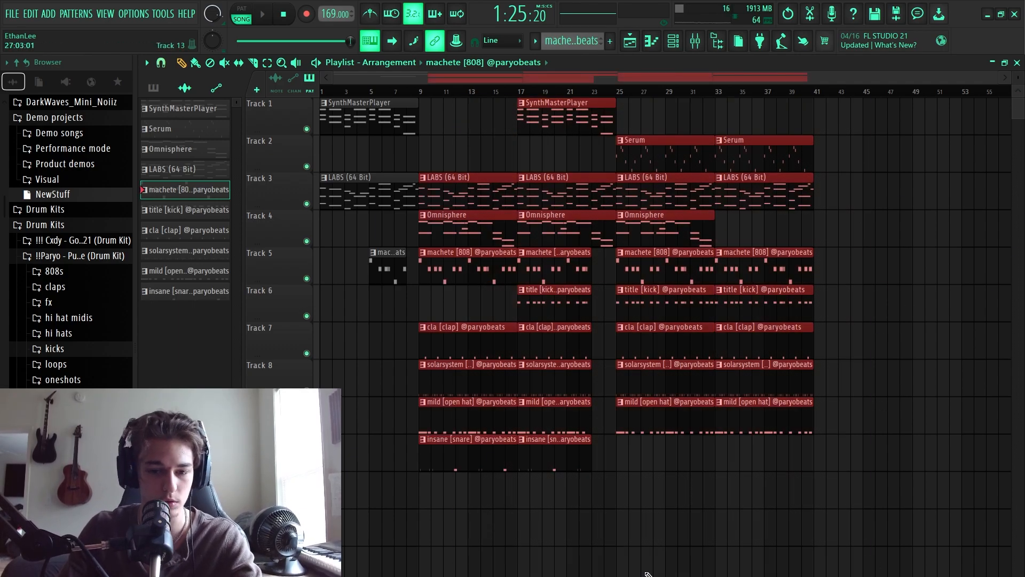
pyautogui.hotkey('ctrl', 'd')
pyautogui.press('space')
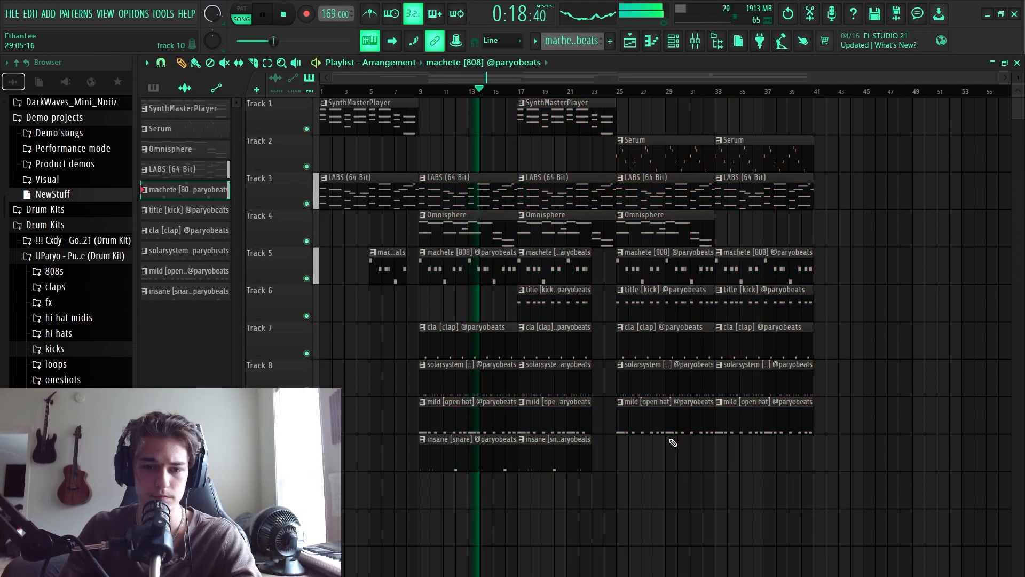
# Check the Omnisphere insert's Guitar Rig 6 settings and the mixer levels, playing the arrangement from bar 9.
pyautogui.press('F9')
pyautogui.press('space')
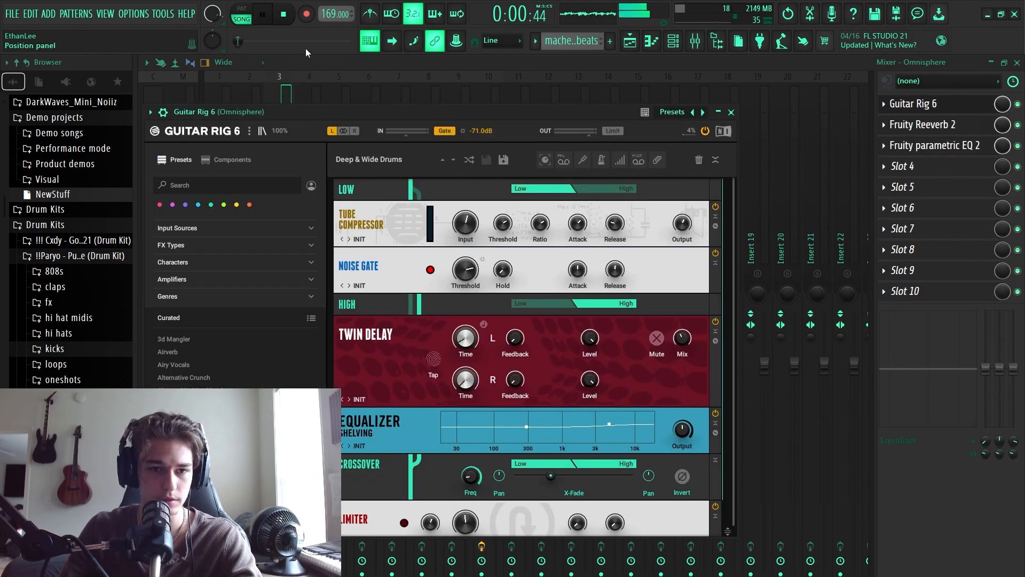
pyautogui.click(731, 112)
pyautogui.press('space')
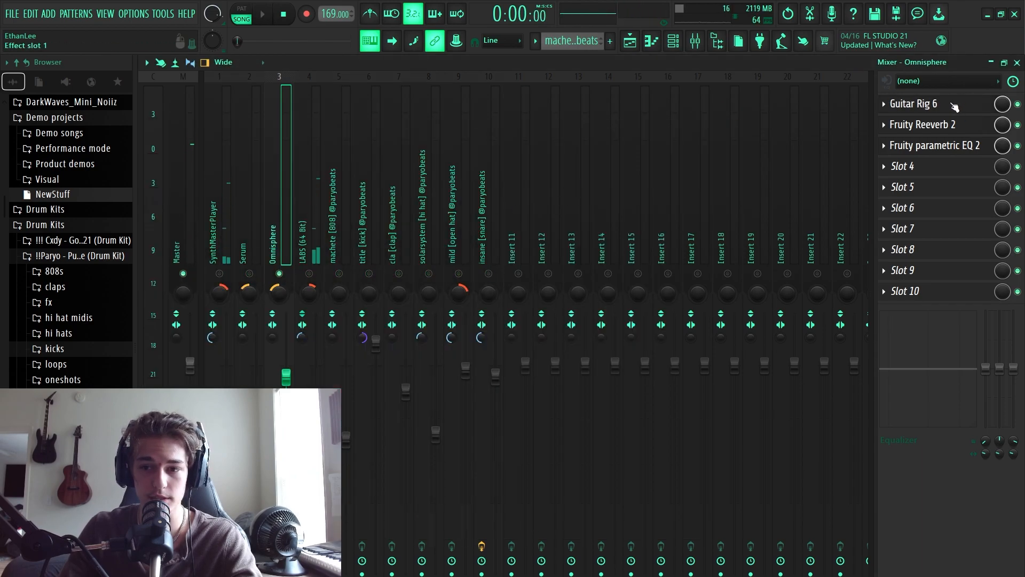
pyautogui.click(630, 41)
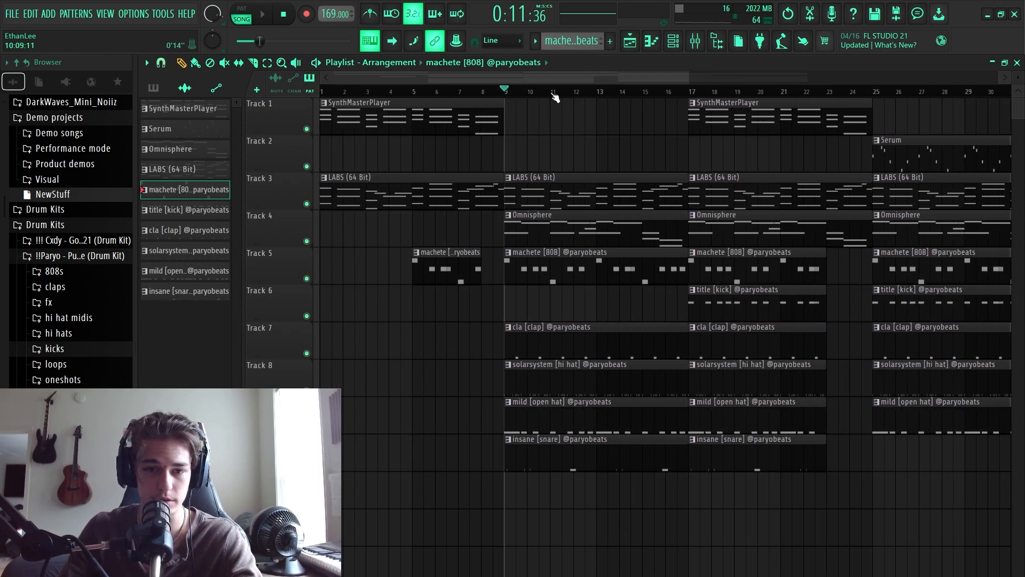
pyautogui.press('space')
pyautogui.press('F9')
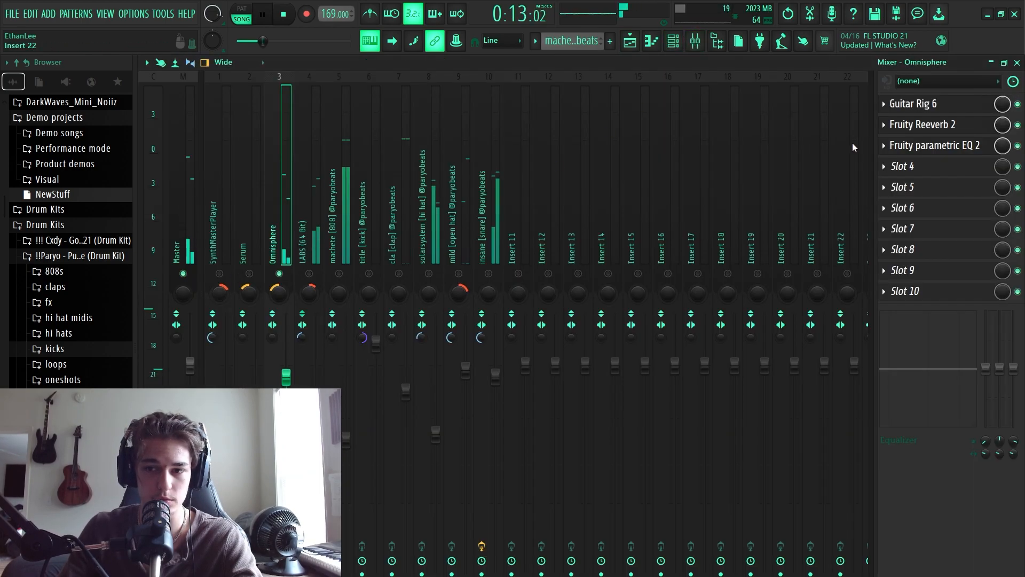
pyautogui.press('F9')
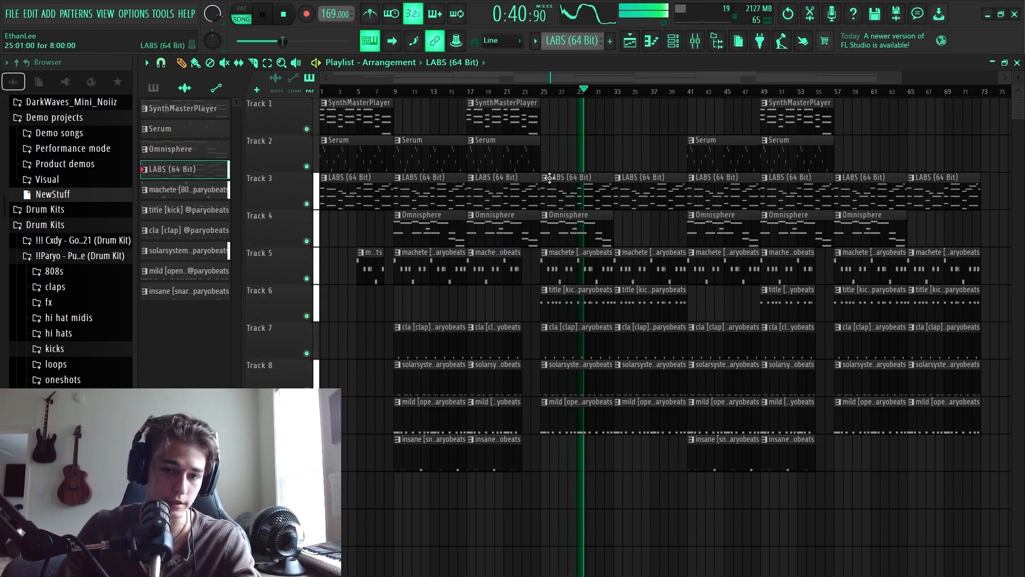
pyautogui.press('space')
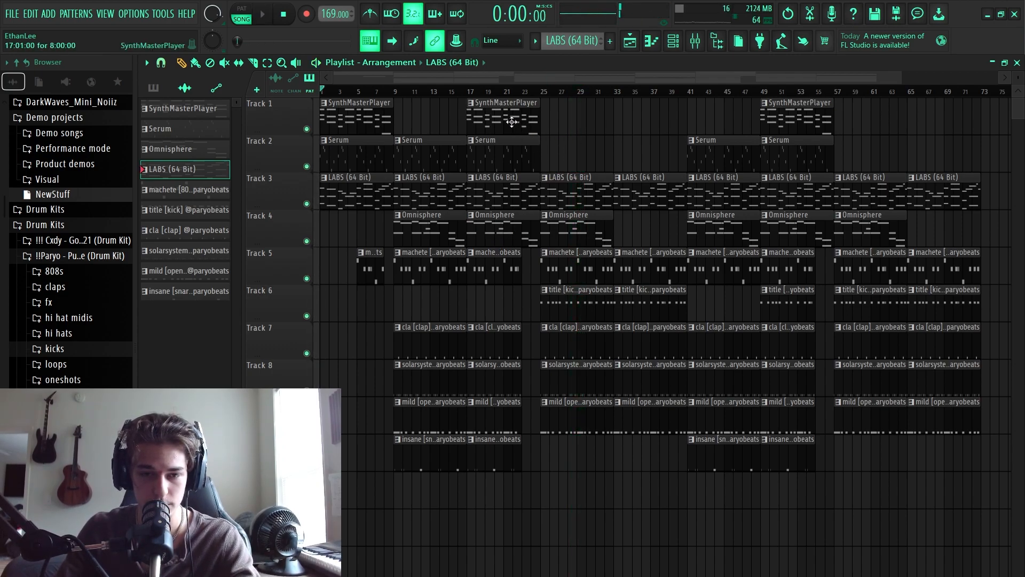
# Move the later SynthMasterPlayer clips on Track 1 to bars 25 and 57, and duplicate them at bars 33 and 65.
pyautogui.moveTo(511, 121); pyautogui.dragTo(597, 106)
pyautogui.hotkey('ctrl', 'b')
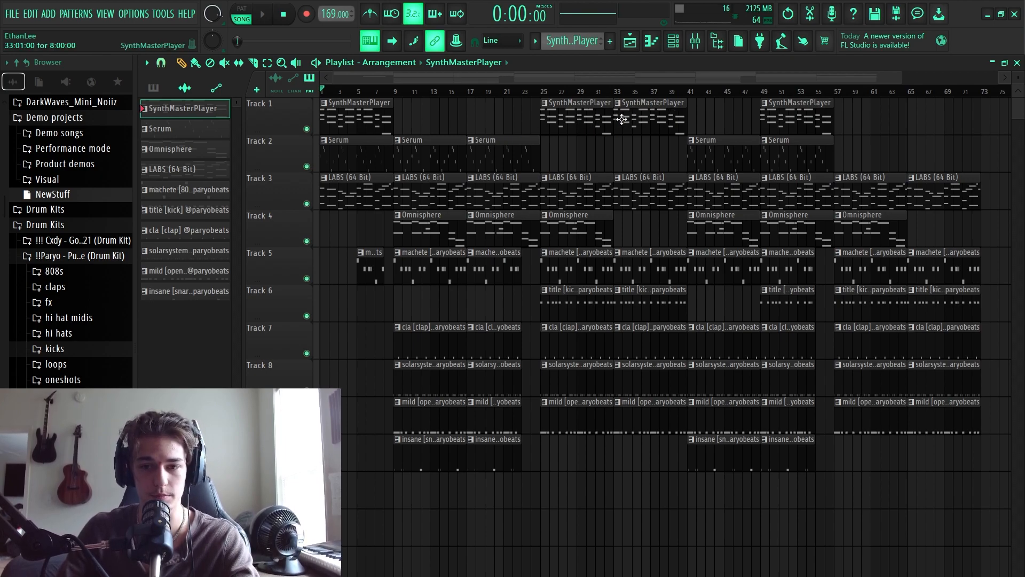
pyautogui.moveTo(783, 117); pyautogui.dragTo(850, 112)
pyautogui.hotkey('ctrl', 'b')
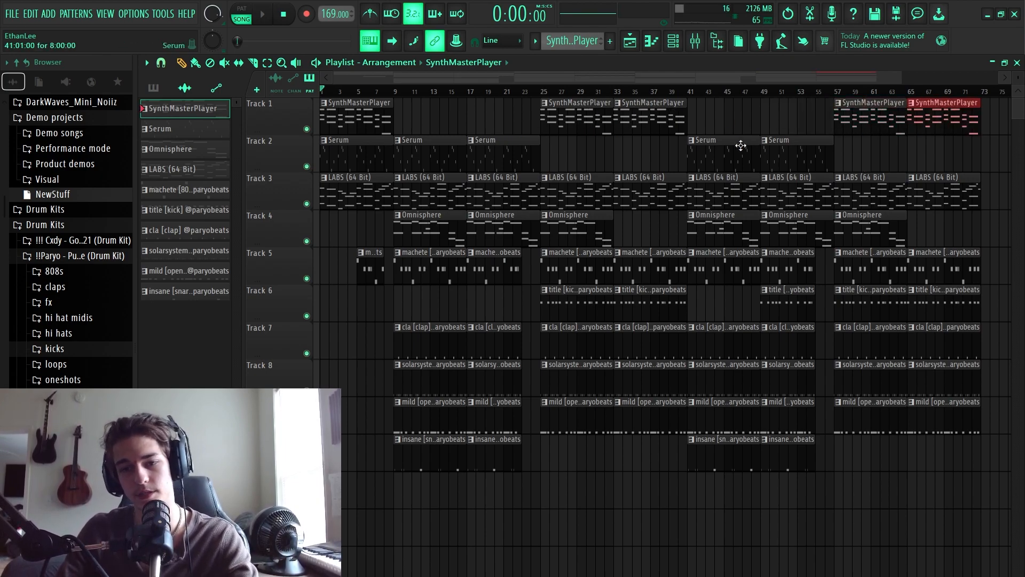
# Duplicate the final eight-bar section to bar 73 while listening, and select the range from bar 73 to bar 81.
pyautogui.click(396, 92)
pyautogui.press('space')
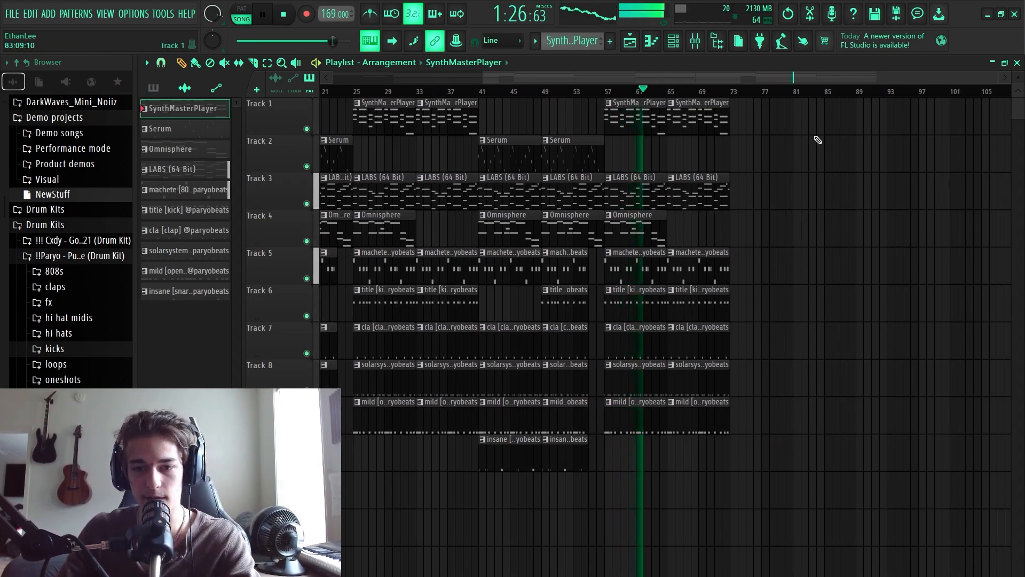
pyautogui.scroll(5, 806, 183)
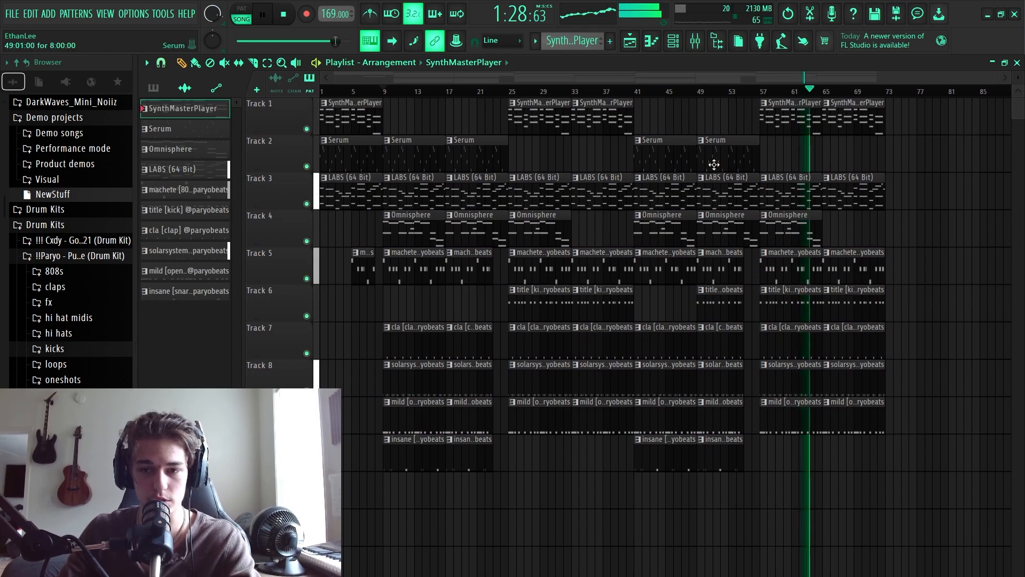
pyautogui.hotkey('ctrl', 'b')
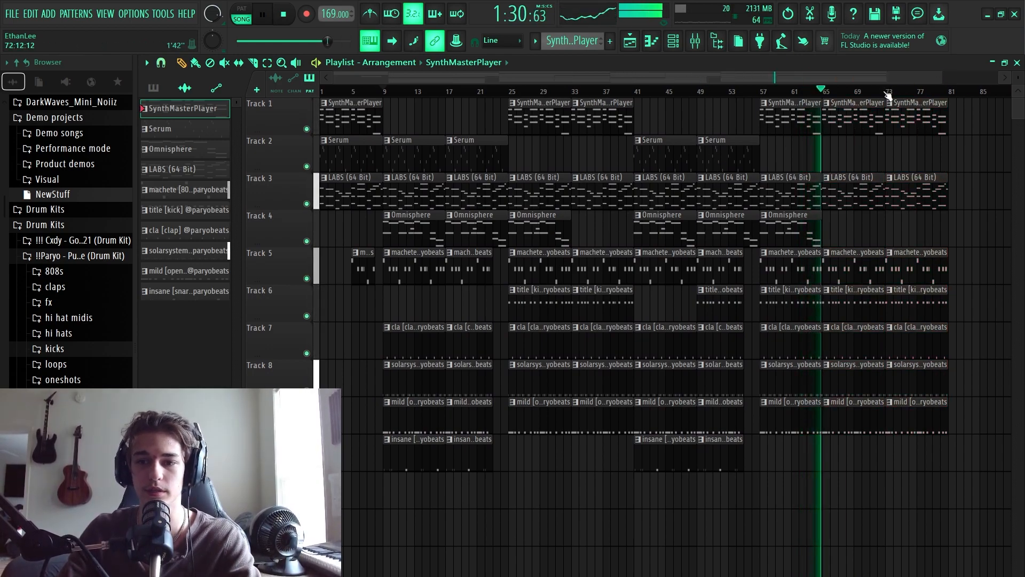
pyautogui.moveTo(887, 92); pyautogui.dragTo(950, 93)
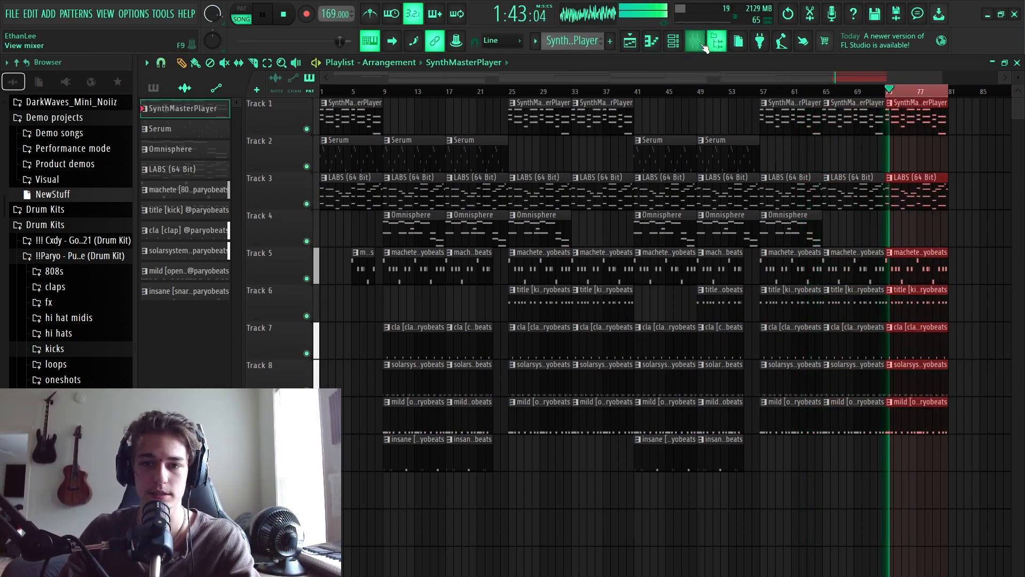
# Load Gross Beat in slot 4 of the master, choose the Momentary preset and set the time effect to 1/2 Speed.
pyautogui.press('F9')
pyautogui.click(186, 196)
pyautogui.click(907, 166)
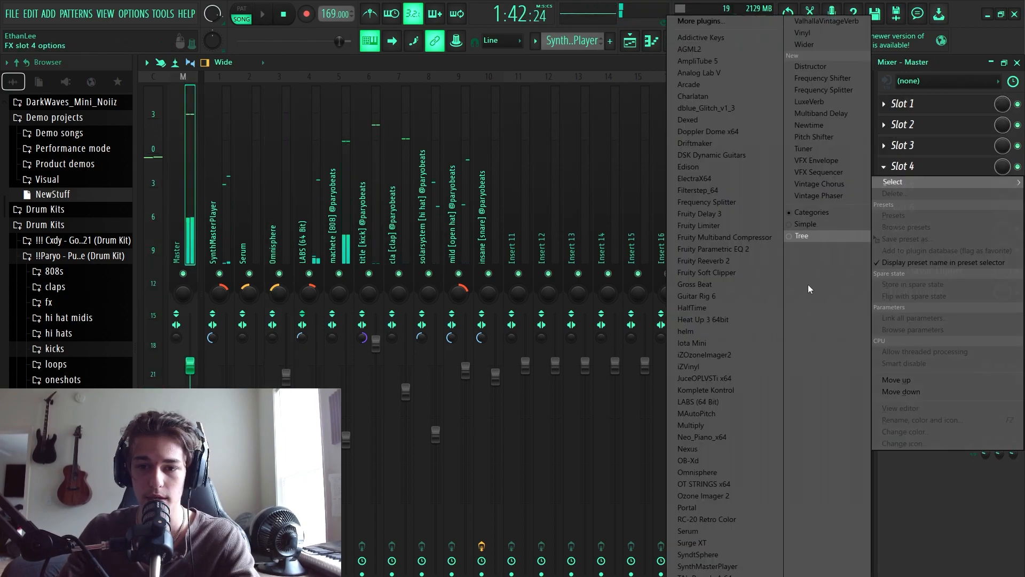
pyautogui.click(694, 284)
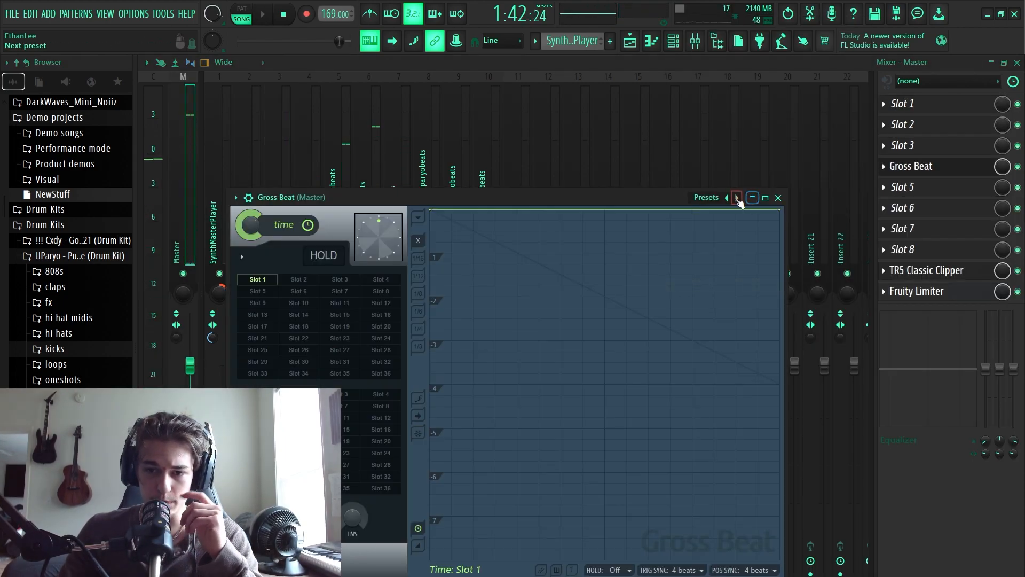
pyautogui.click(737, 199)
pyautogui.click(767, 240)
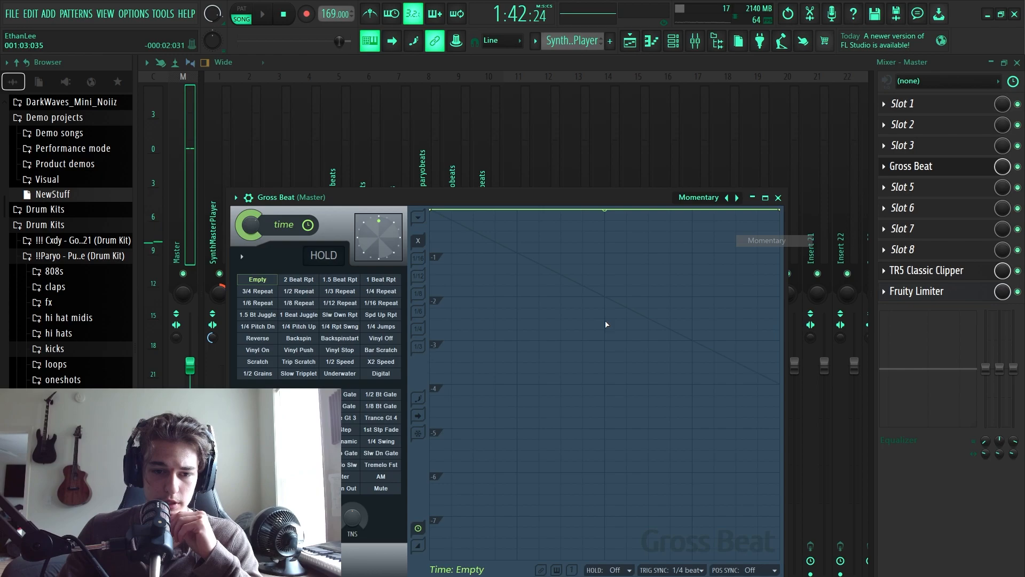
pyautogui.click(347, 362)
pyautogui.click(778, 197)
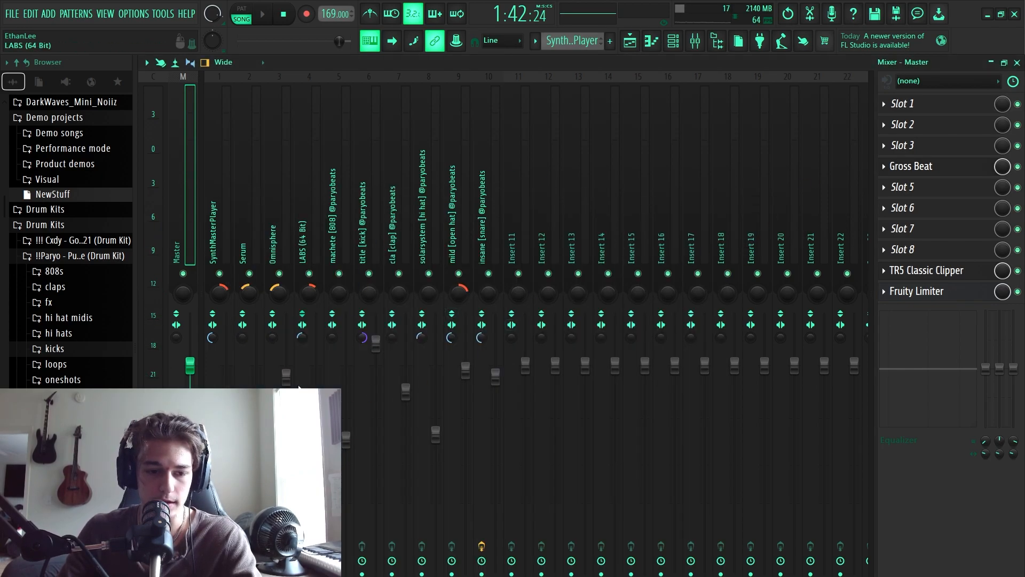
# Recheck Gross Beat's 1/2 Speed setting on the master and the selected bars 73–81 in the playlist.
pyautogui.click(632, 43)
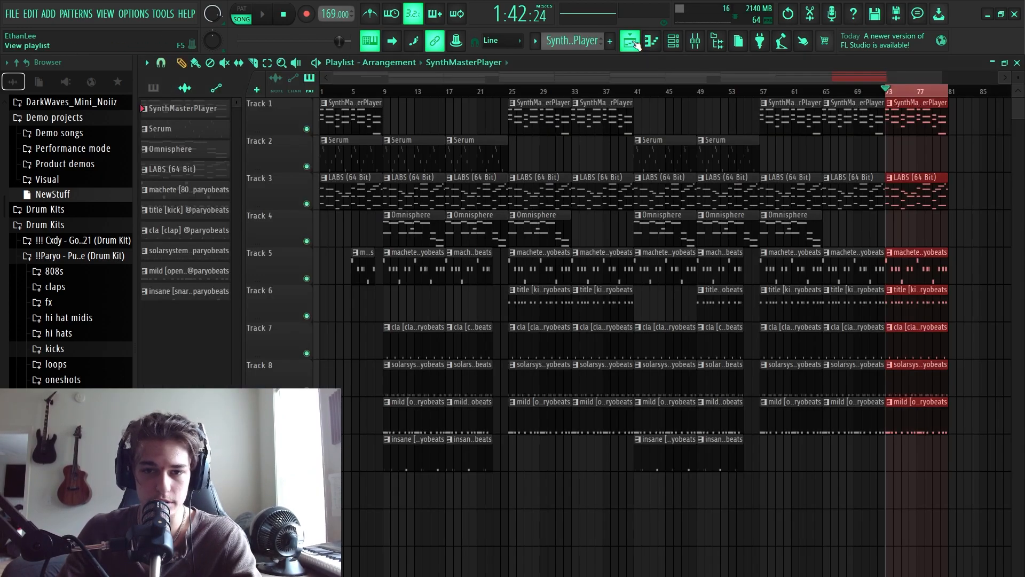
pyautogui.click(689, 44)
pyautogui.rightClick(1002, 166)
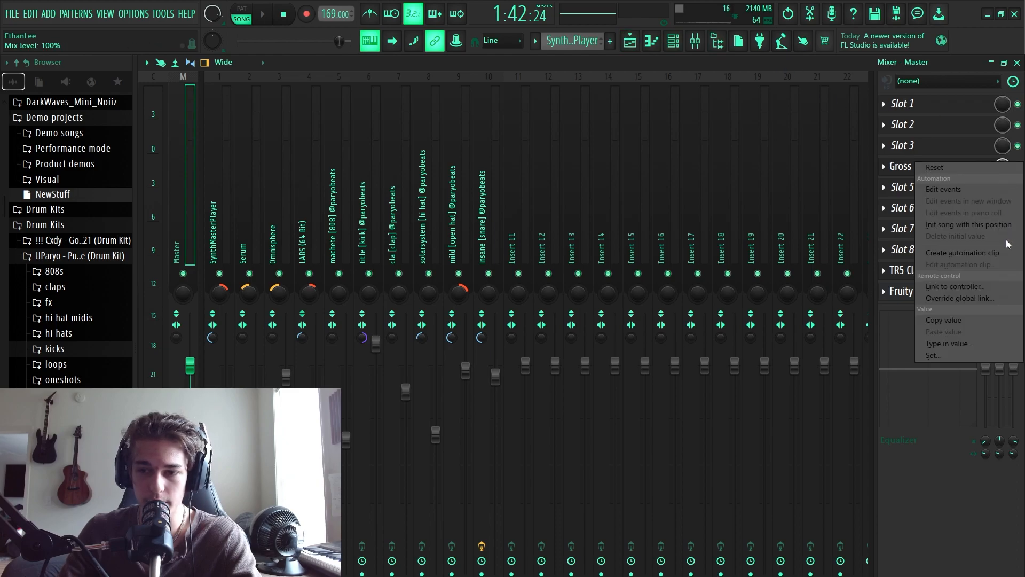
pyautogui.click(901, 154)
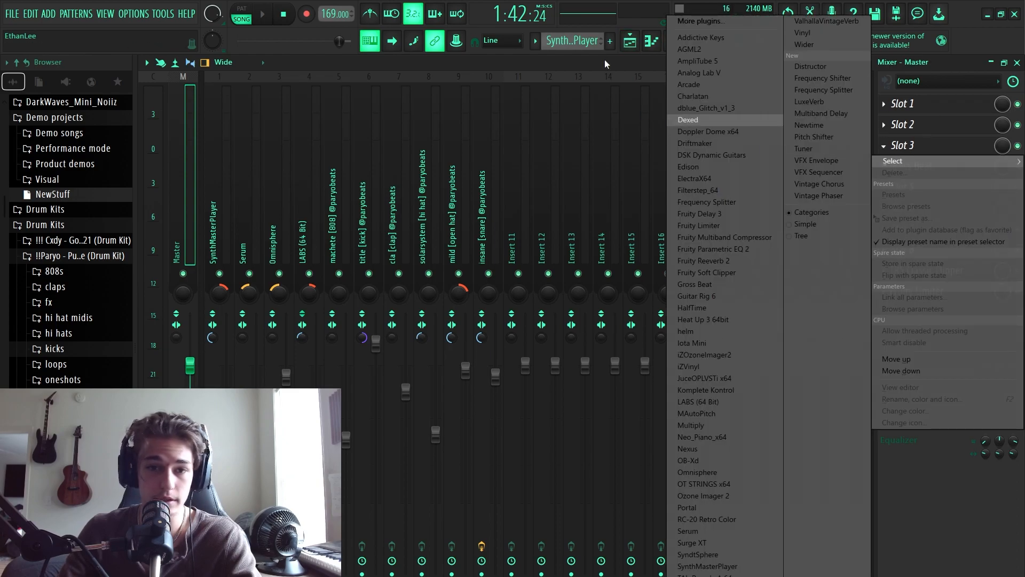
pyautogui.click(1006, 111)
pyautogui.click(916, 170)
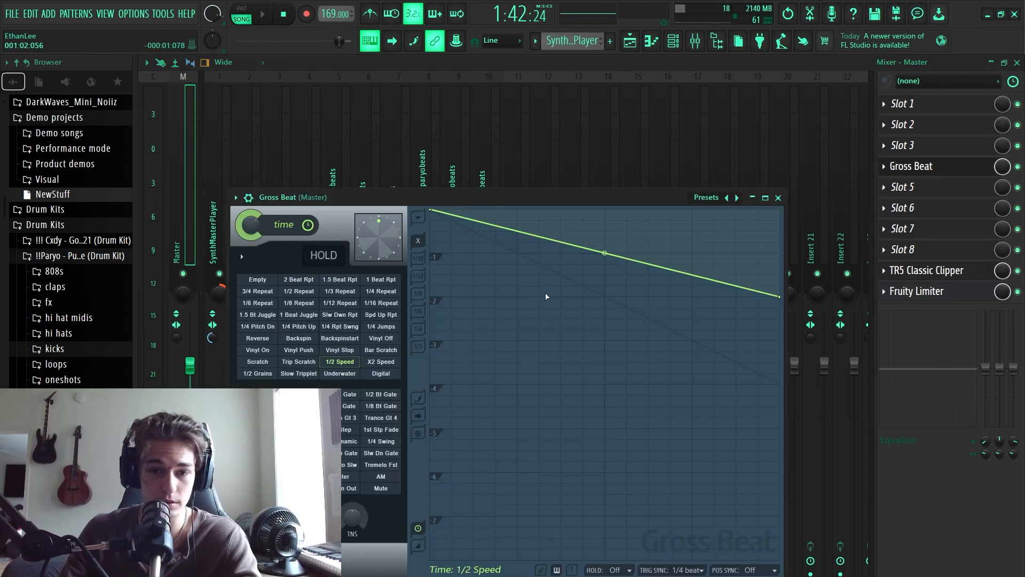
pyautogui.click(778, 198)
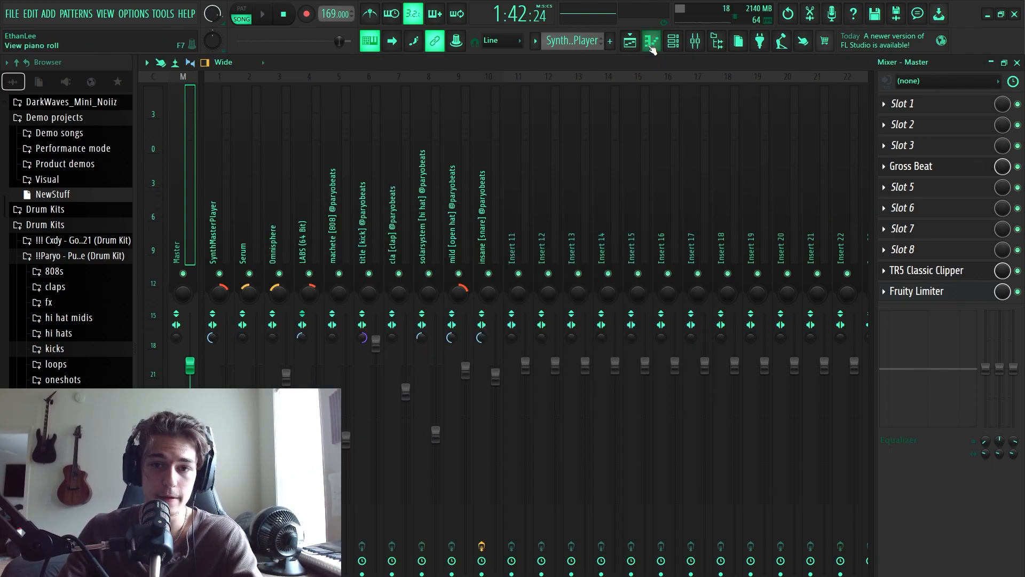
pyautogui.press('F5')
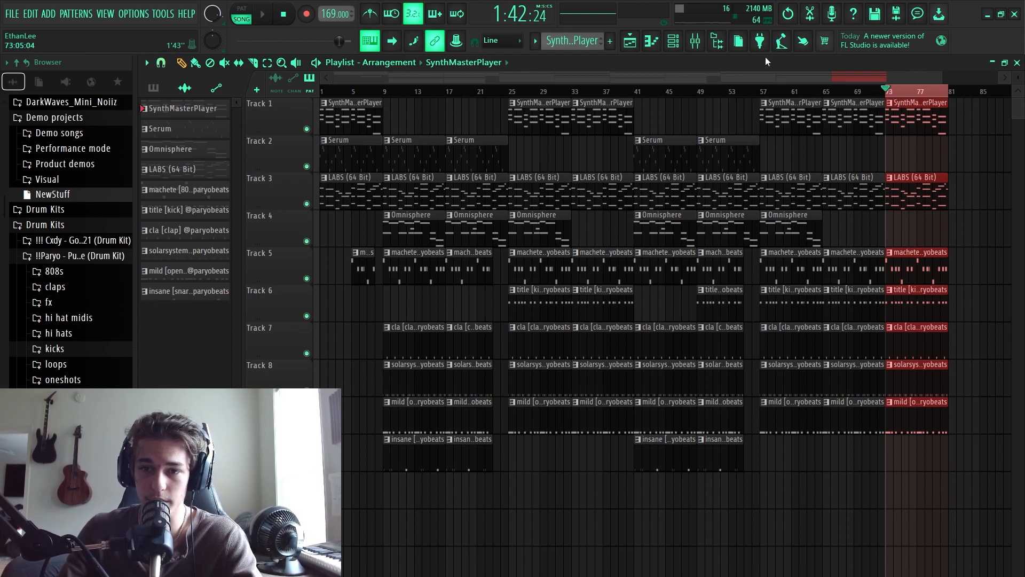
# Render the selected half-speed section from the master to audio and delete the pattern clips at bars 73–81.
pyautogui.click(695, 42)
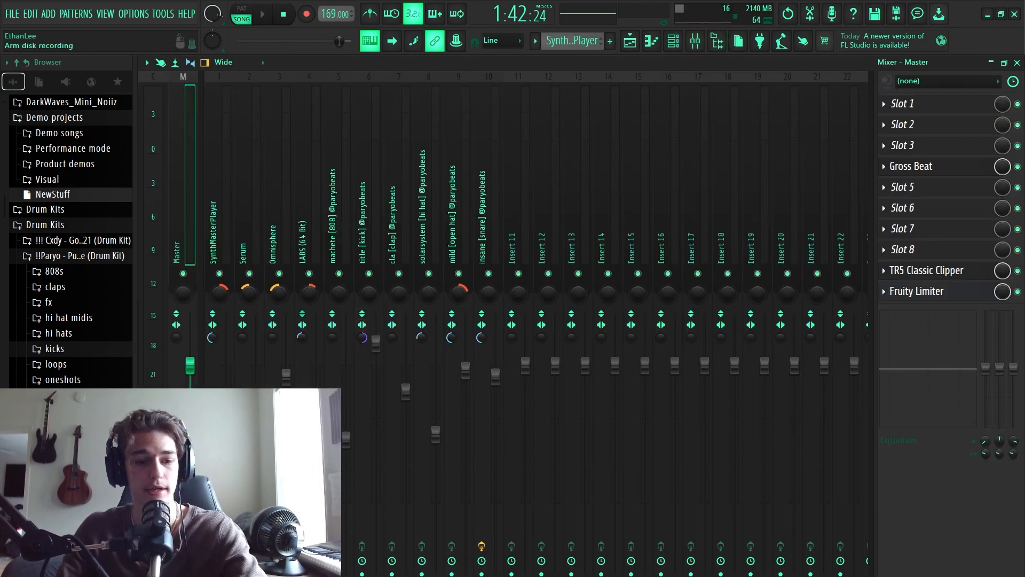
pyautogui.hotkey('alt', 'r')
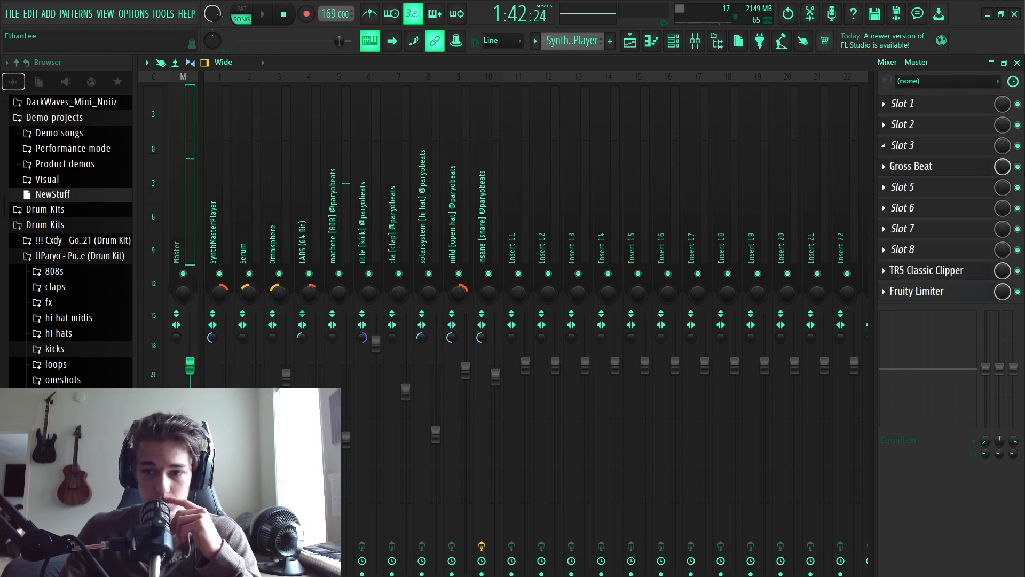
pyautogui.click(630, 41)
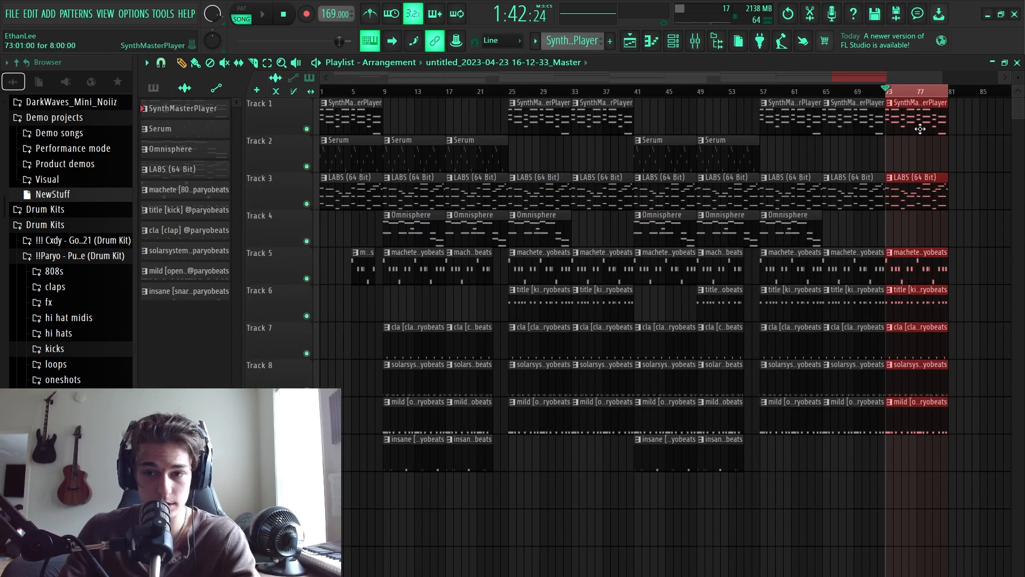
pyautogui.press('Delete')
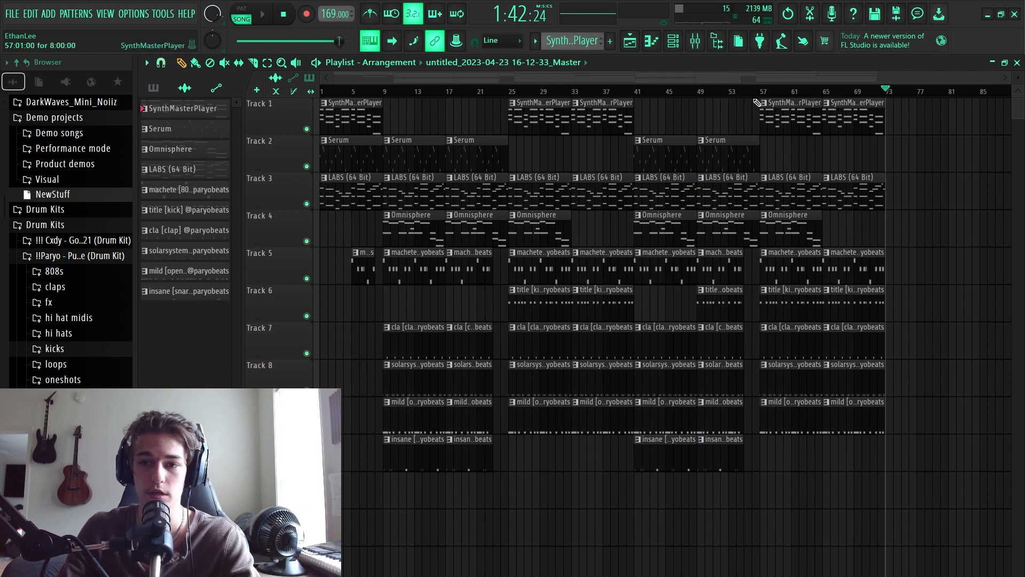
# Place the rendered master audio clip on Track 1 at bar 73 and play the half-speed section back.
pyautogui.click(213, 91)
pyautogui.moveTo(174, 111); pyautogui.dragTo(889, 113)
pyautogui.scroll(5, 892, 191)
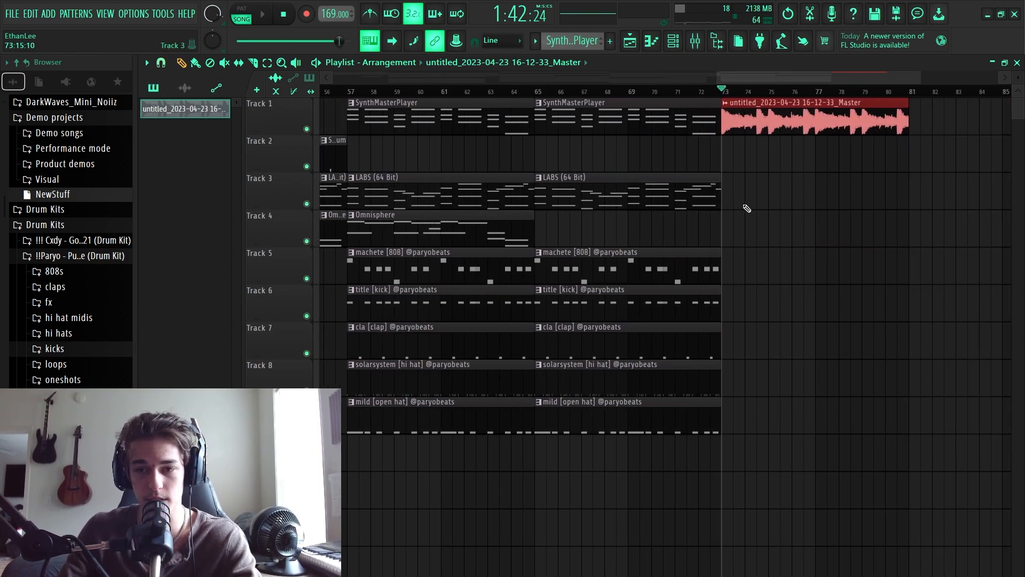
pyautogui.press('space')
pyautogui.click(695, 41)
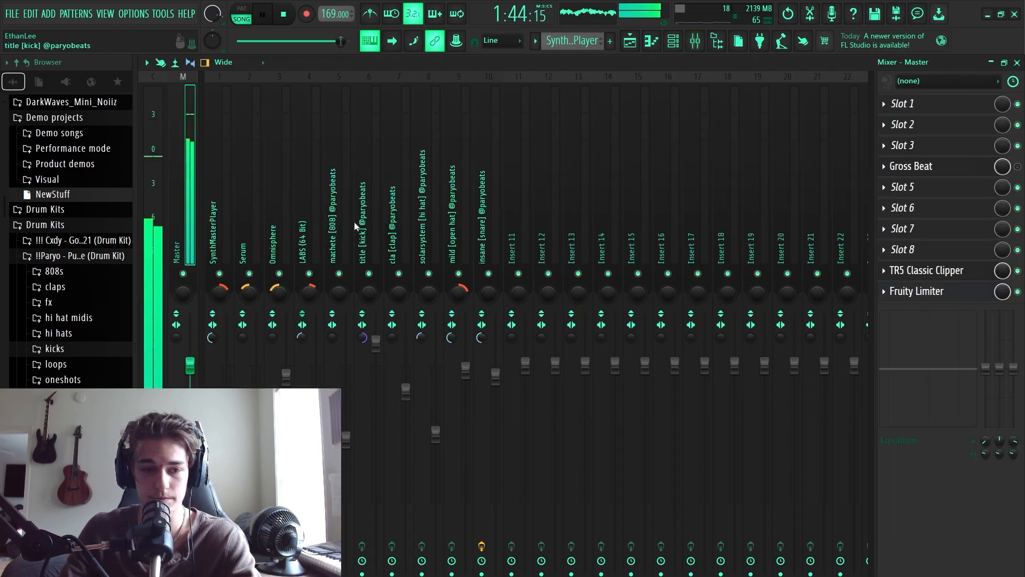
pyautogui.click(630, 41)
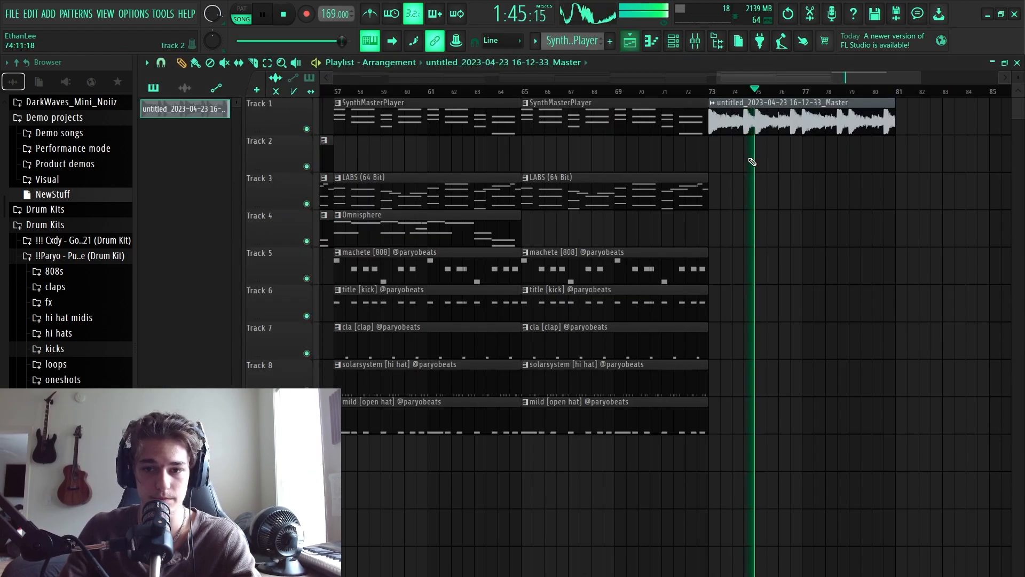
pyautogui.click(162, 91)
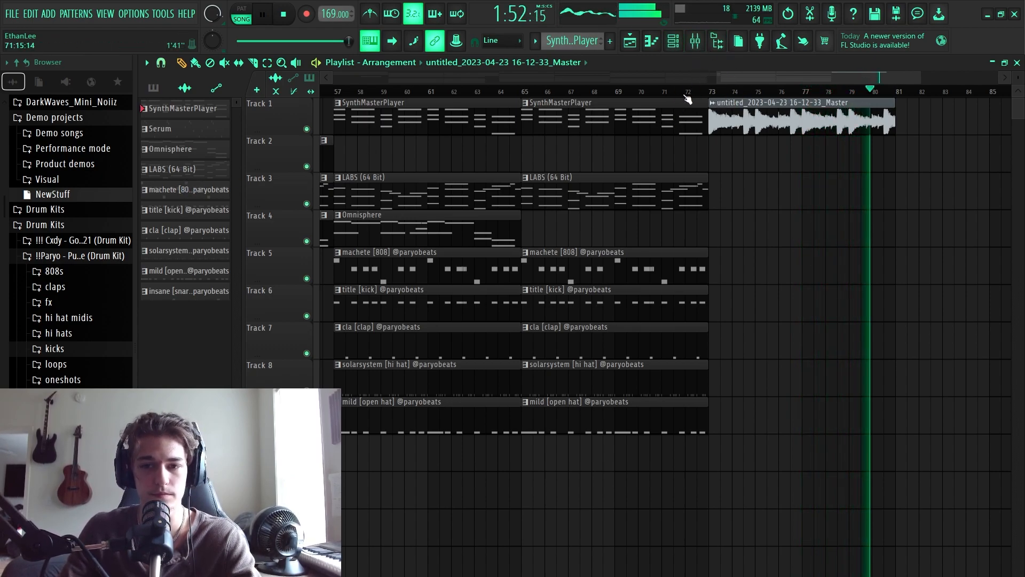
pyautogui.press('space')
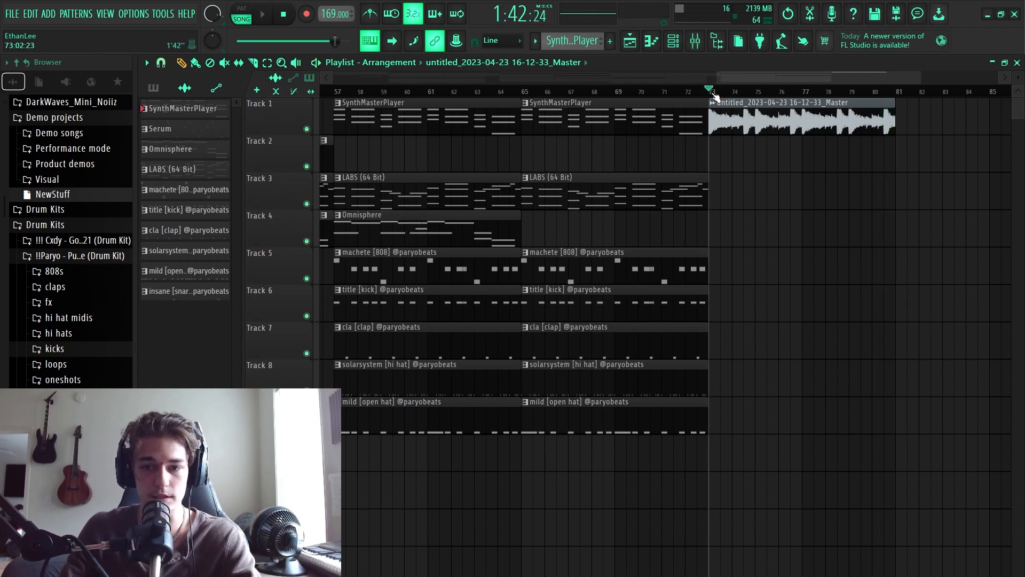
# Load Fruity Parametric EQ 2 in master slot 5, choose the 20Hz + 18kHz cut preset, raise the low cut and lower the high cut.
pyautogui.click(707, 42)
pyautogui.click(902, 187)
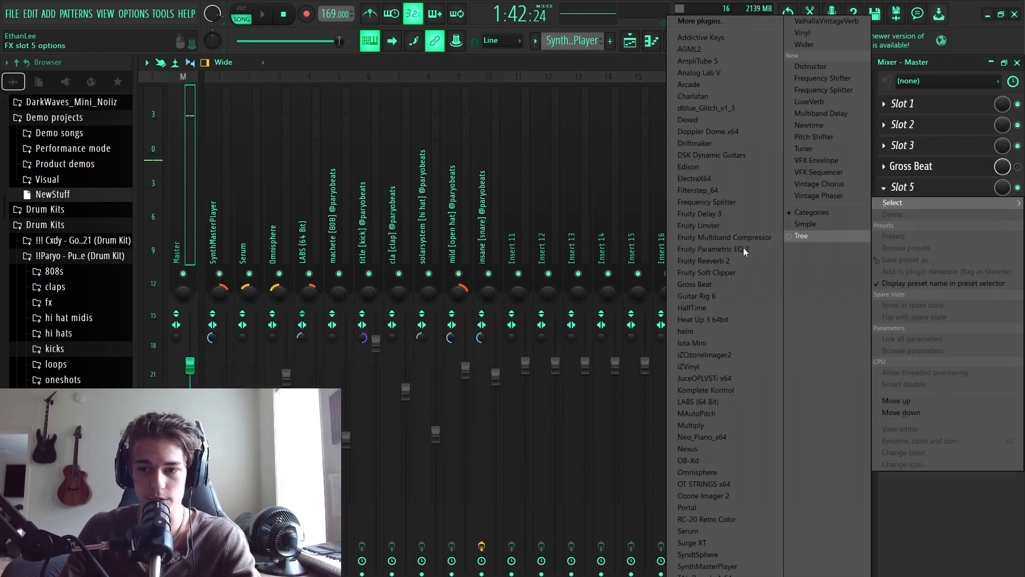
pyautogui.click(736, 249)
pyautogui.click(667, 214)
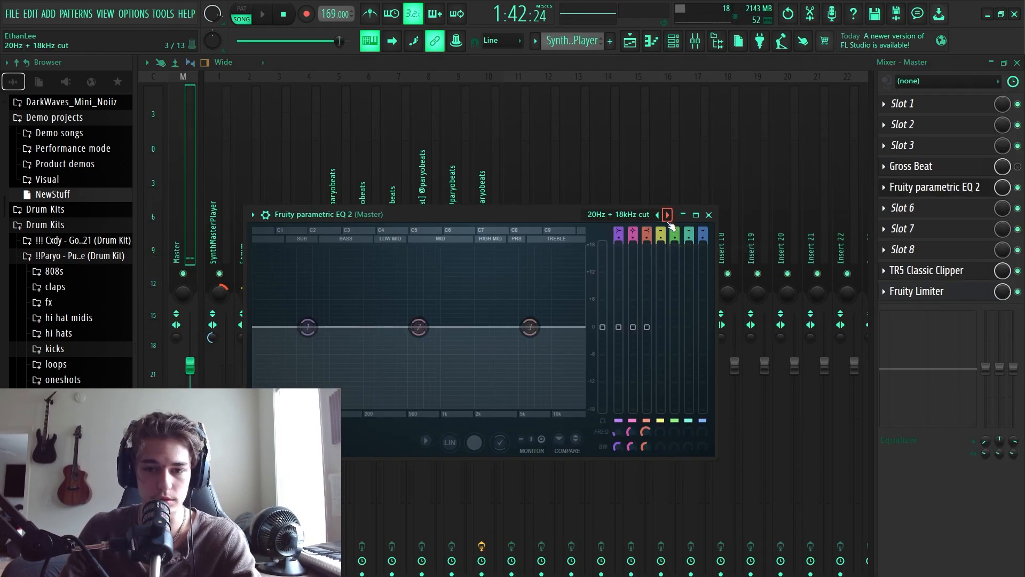
pyautogui.moveTo(267, 335); pyautogui.dragTo(320, 331)
pyautogui.press('space')
pyautogui.moveTo(582, 327); pyautogui.dragTo(482, 327)
pyautogui.click(709, 214)
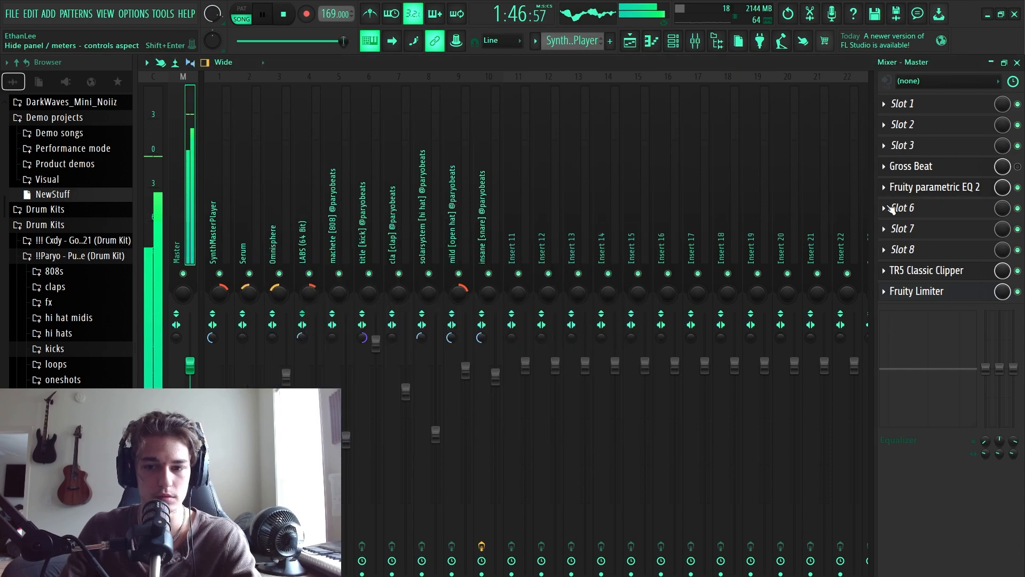
# Create an automation clip for the mix level of Fruity Parametric EQ 2 on the master.
pyautogui.click(927, 211)
pyautogui.click(926, 209)
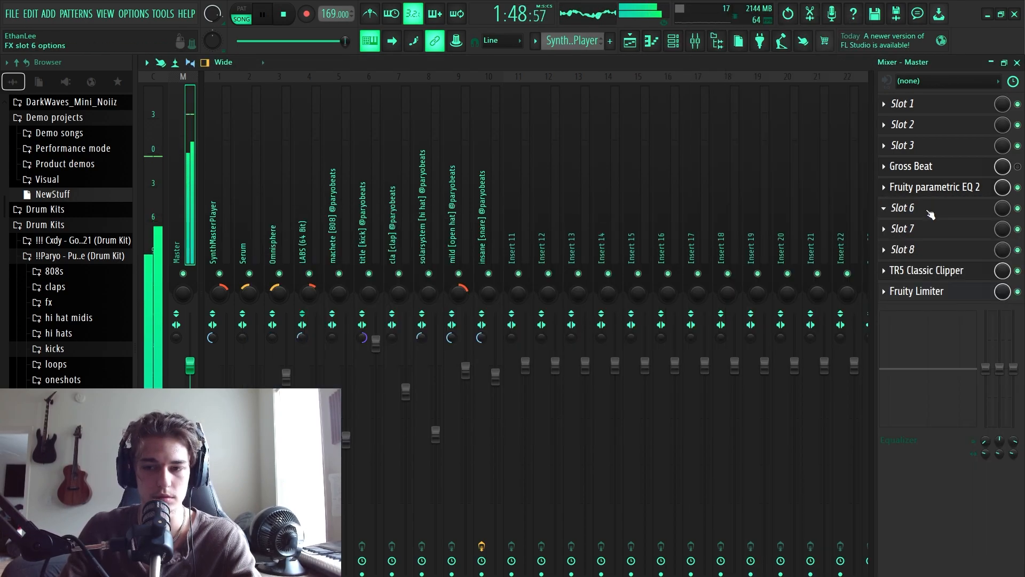
pyautogui.rightClick(999, 188)
pyautogui.click(949, 283)
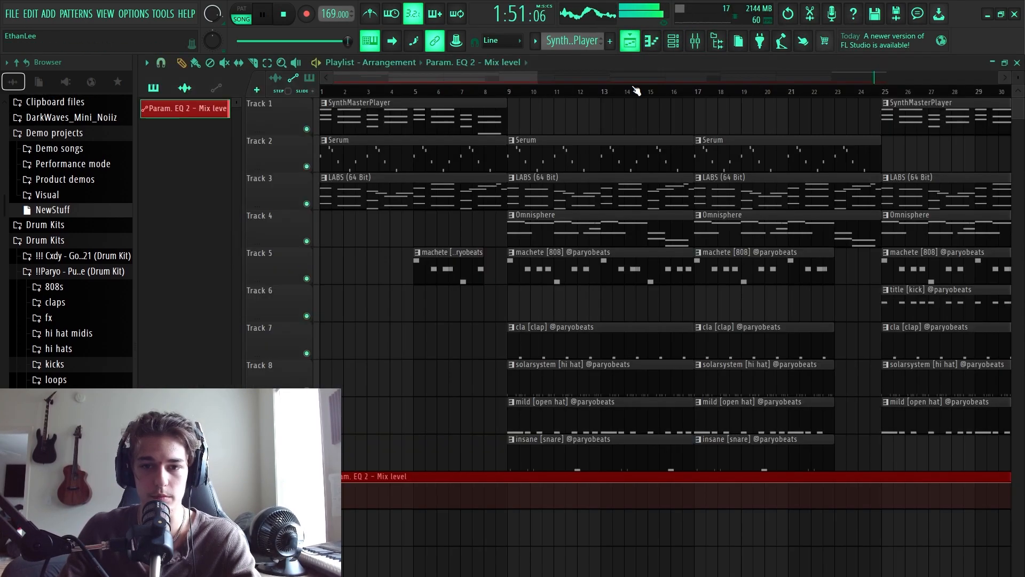
# Shape the EQ mix level automation to stay at zero until bar 73 and jump to full from there, checking it in playback.
pyautogui.moveTo(679, 316); pyautogui.dragTo(613, 227)
pyautogui.scroll(3, 774, 364)
pyautogui.press('space')
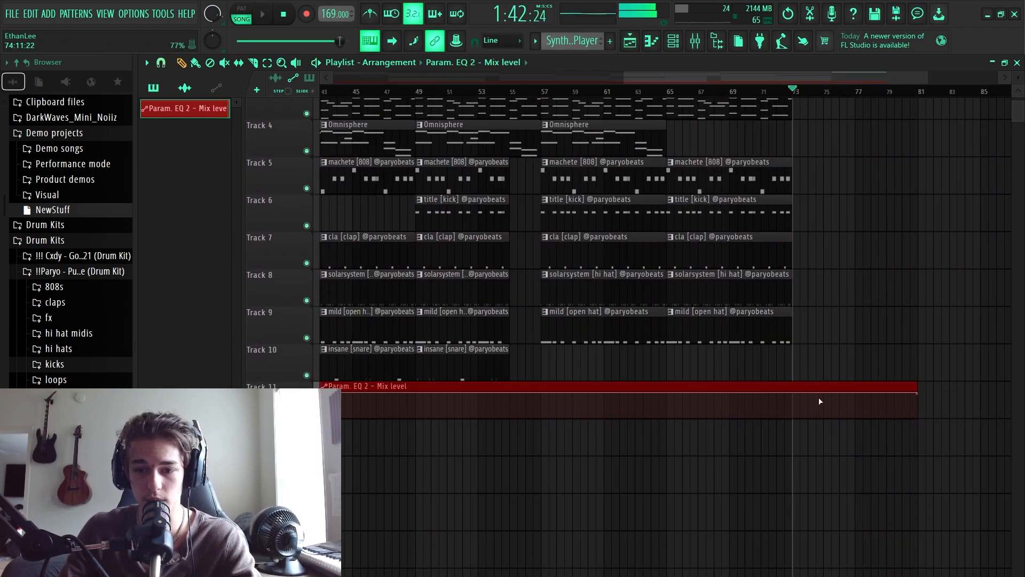
pyautogui.moveTo(793, 412); pyautogui.dragTo(796, 427)
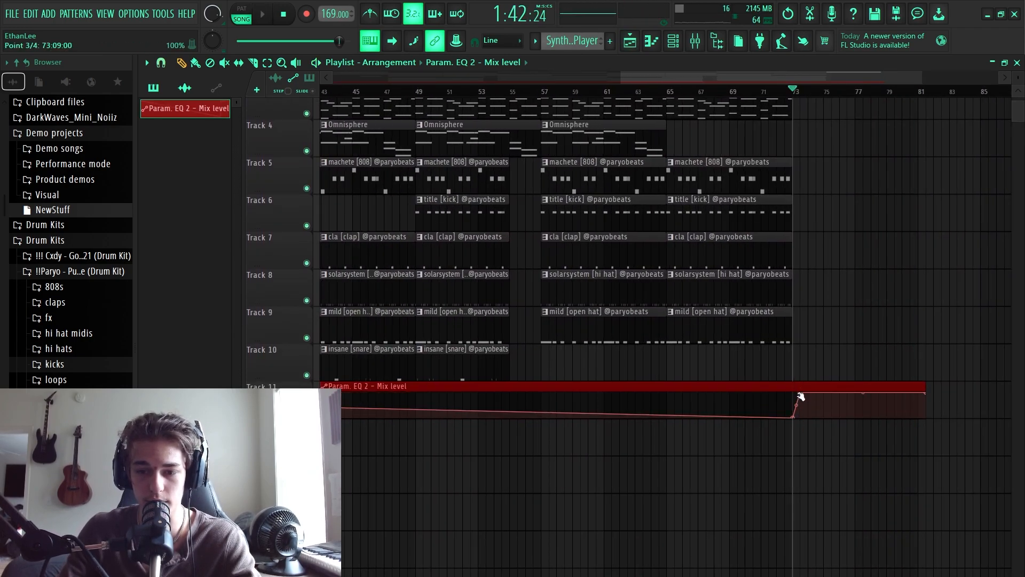
pyautogui.scroll(-3, 554, 299)
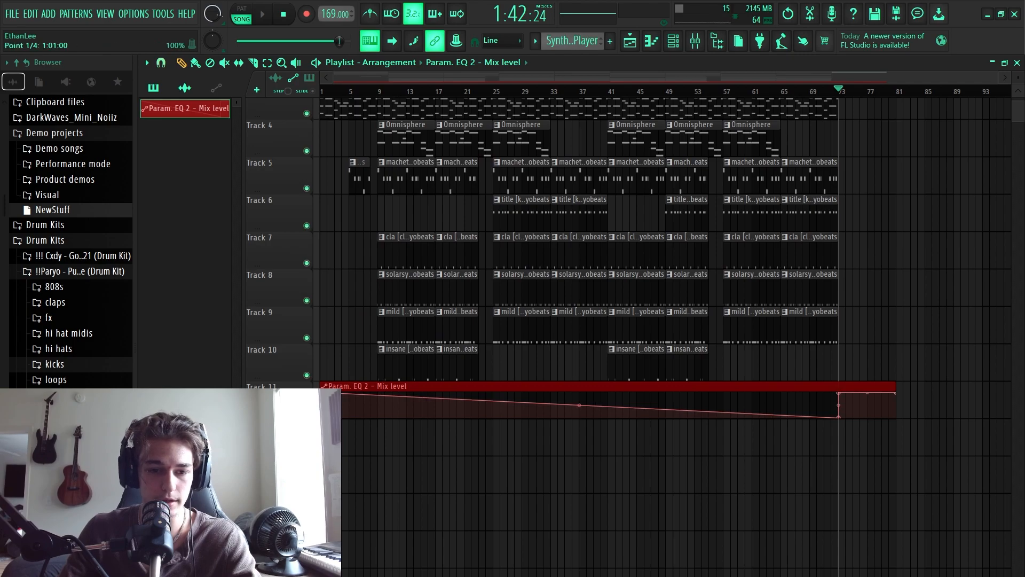
pyautogui.moveTo(321, 394); pyautogui.dragTo(325, 427)
pyautogui.scroll(3, 833, 353)
pyautogui.press('space')
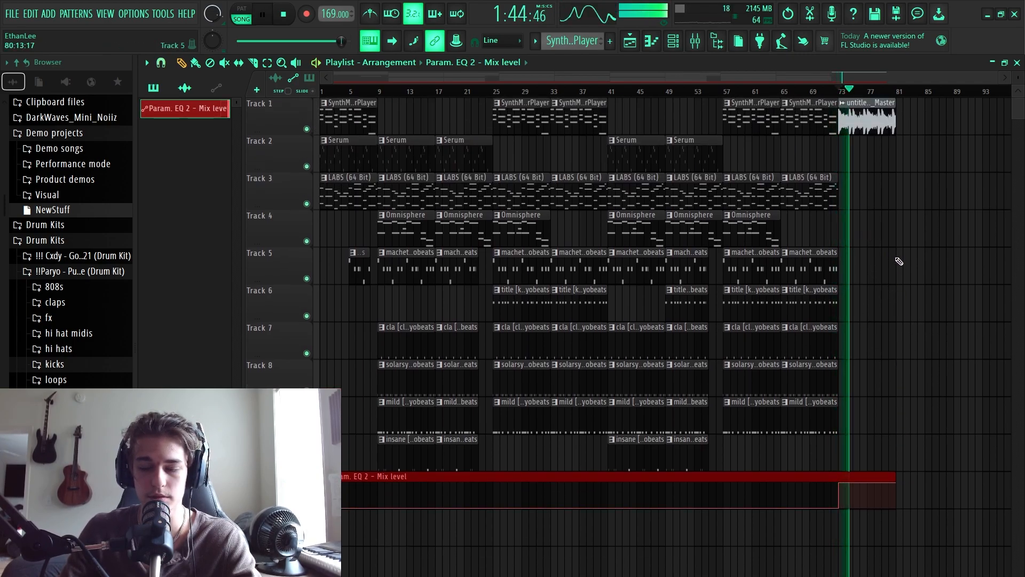
pyautogui.scroll(3, 897, 355)
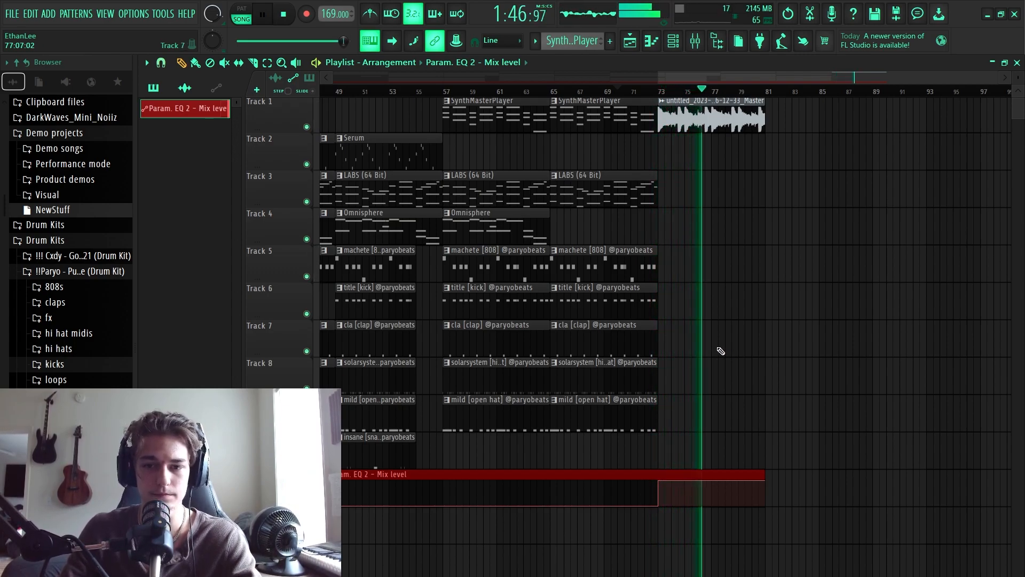
pyautogui.press('space')
# Create an automation clip for the master volume and return to the playlist.
pyautogui.press('F9')
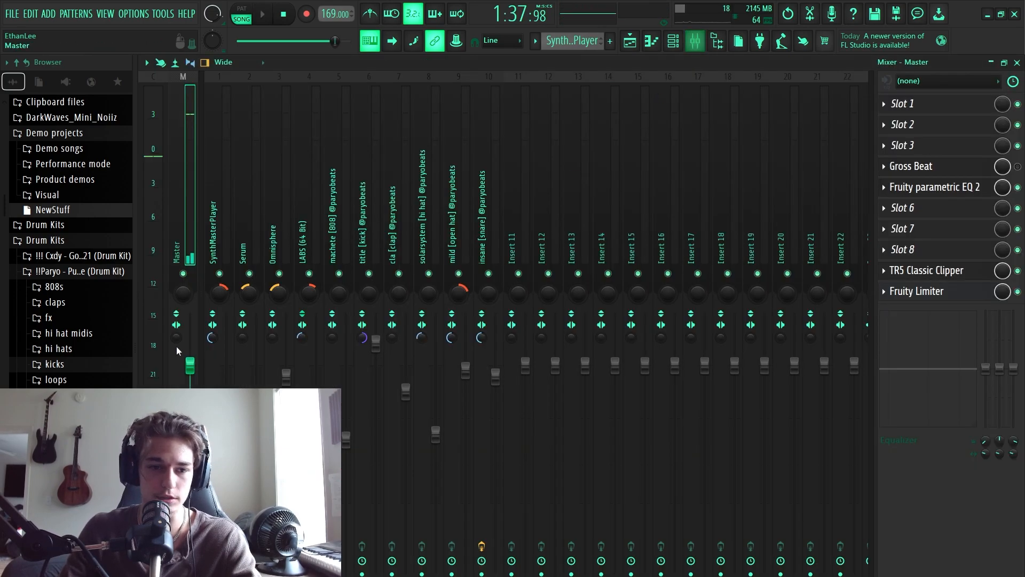
pyautogui.rightClick(191, 365)
pyautogui.click(227, 392)
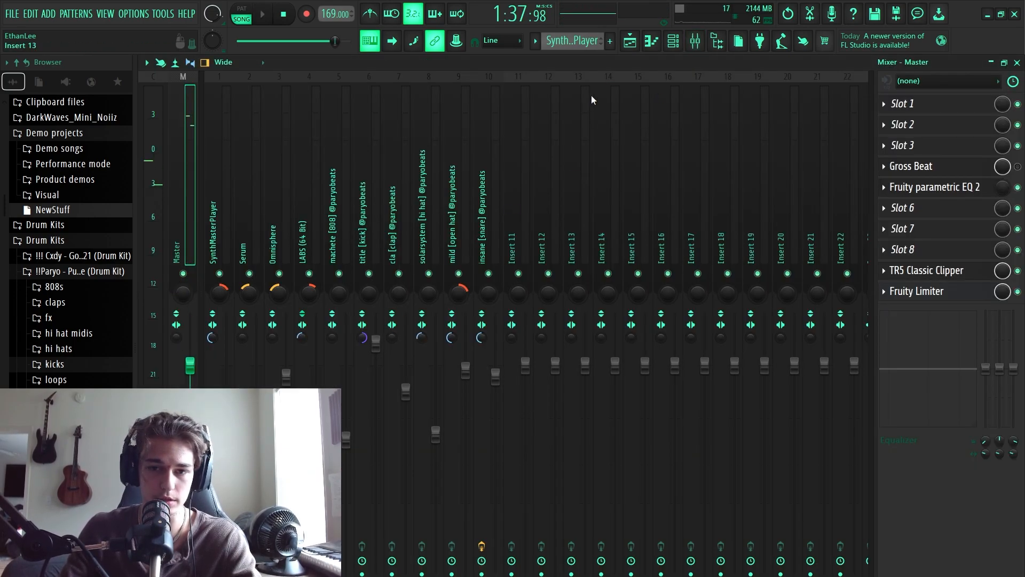
pyautogui.click(630, 42)
# Shape the master volume automation into a curved fade-out from bar 73 to bar 81.
pyautogui.moveTo(760, 341); pyautogui.dragTo(537, 346)
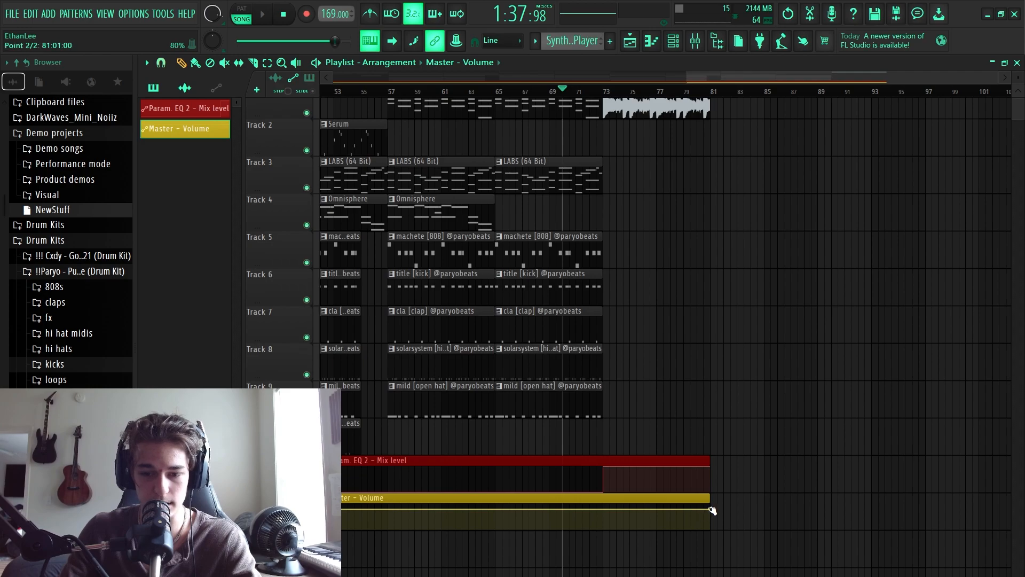
pyautogui.moveTo(713, 510); pyautogui.dragTo(718, 557)
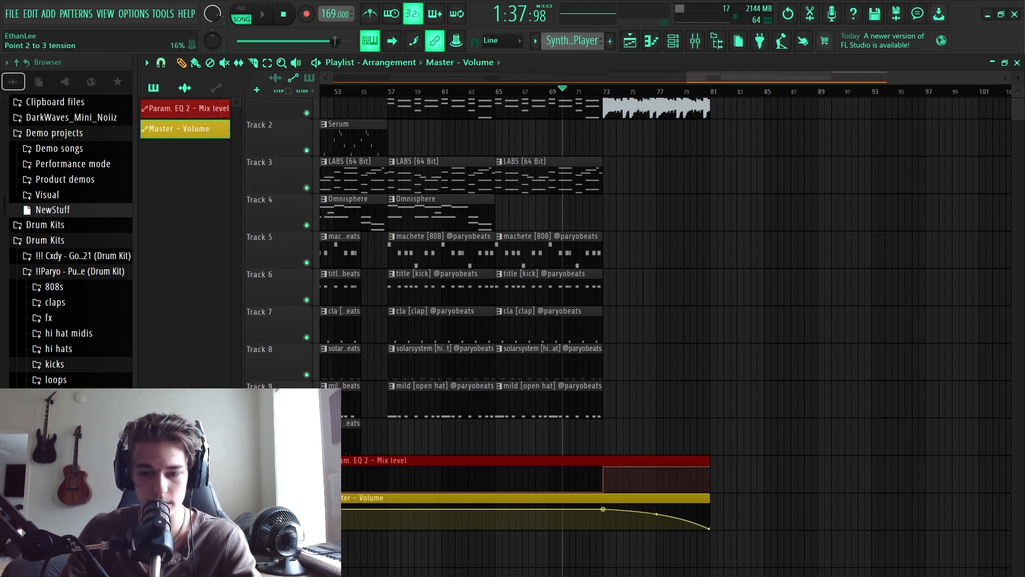
pyautogui.scroll(-6, 485, 348)
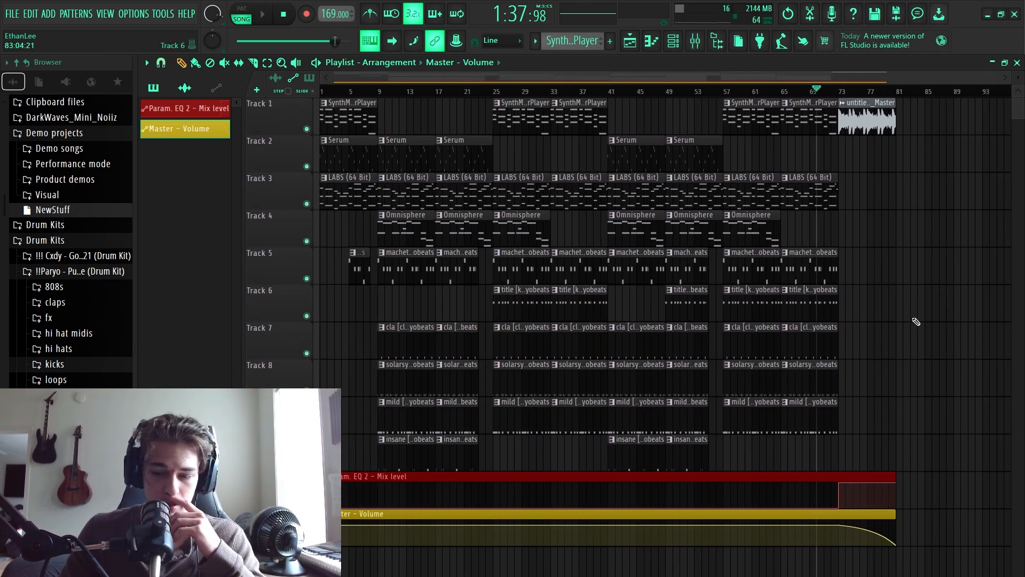
# Find the DBZ Xplosion sample in the Cxdy kit's FX's folder and place it on Track 10 at bar 73.
pyautogui.scroll(8, 864, 327)
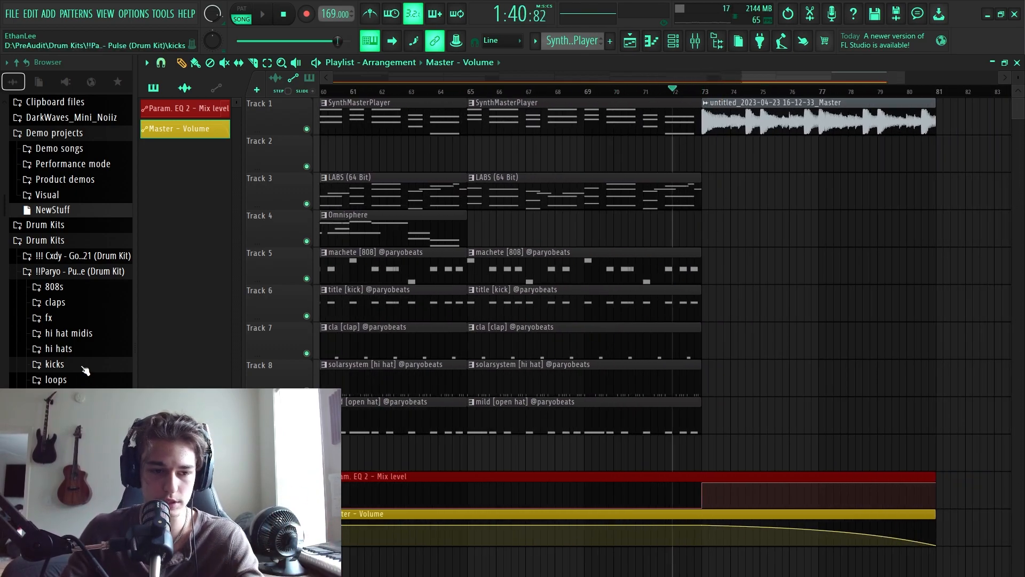
pyautogui.click(72, 257)
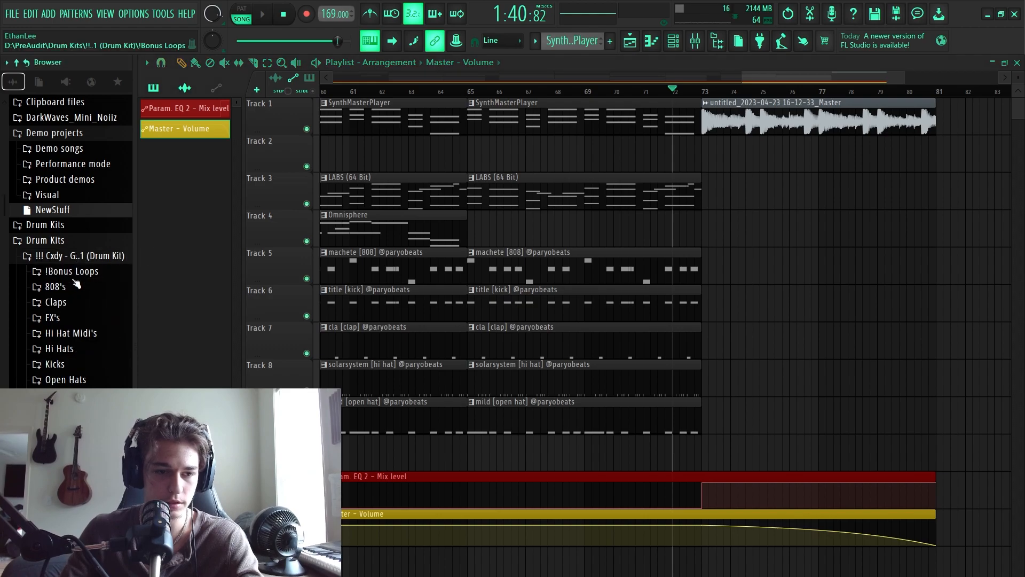
pyautogui.click(53, 318)
pyautogui.click(79, 376)
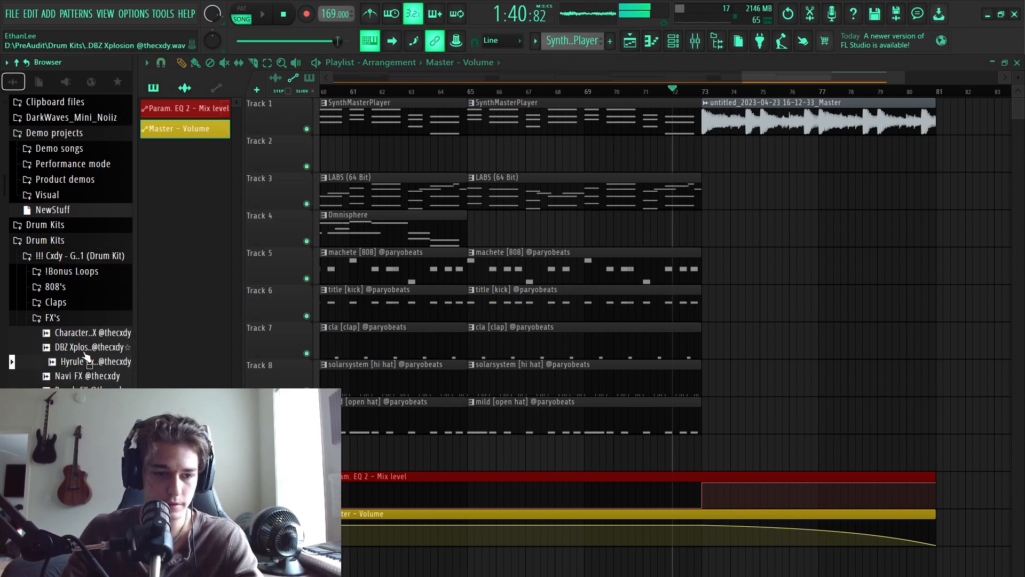
pyautogui.moveTo(122, 346); pyautogui.dragTo(711, 459)
pyautogui.press('space')
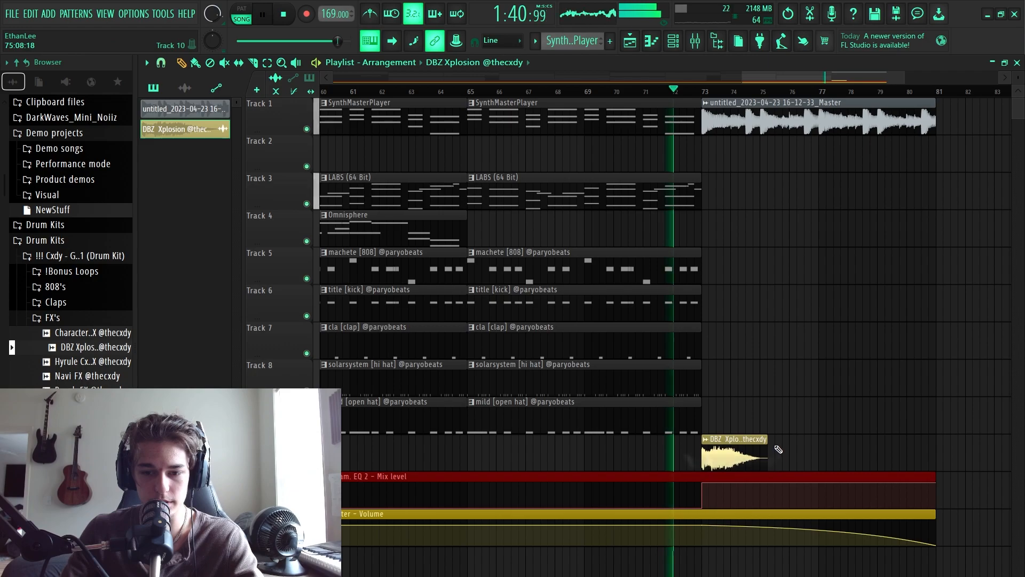
# Lower the DBZ Xplosion clip's channel volume to 36% while replaying the transition into bar 73.
pyautogui.doubleClick(735, 453)
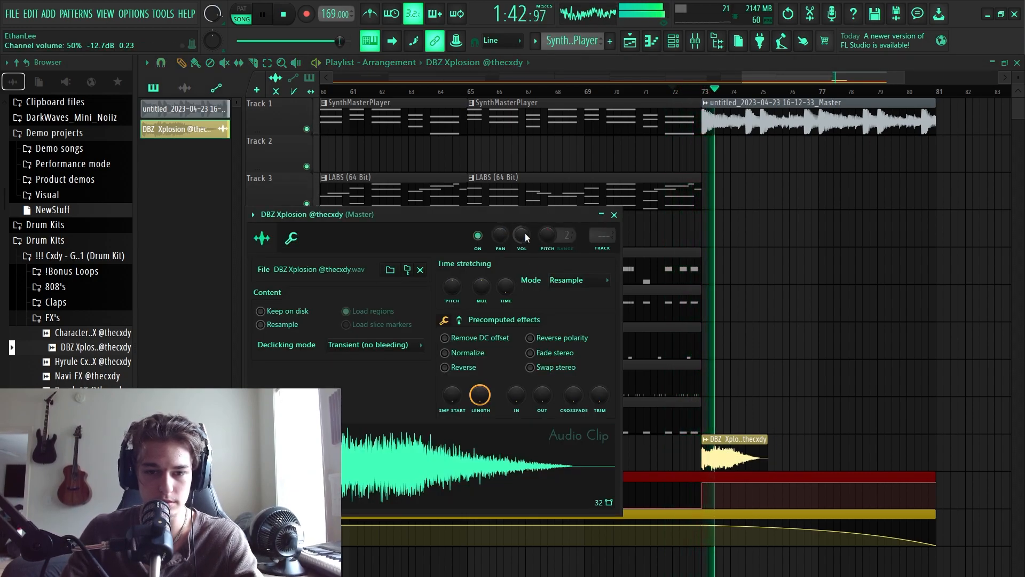
pyautogui.click(613, 216)
pyautogui.press('space')
pyautogui.press('space')
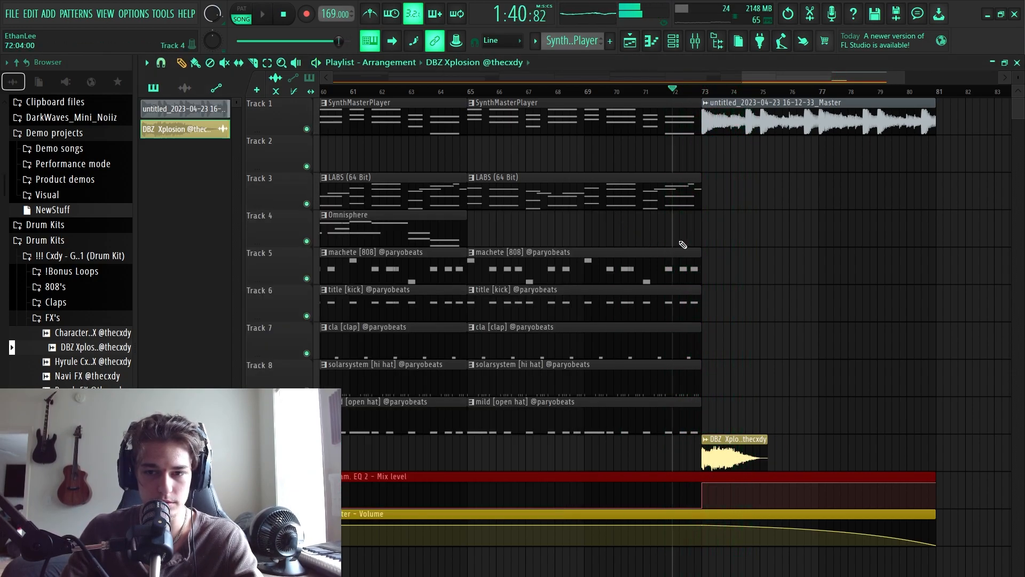
pyautogui.doubleClick(734, 453)
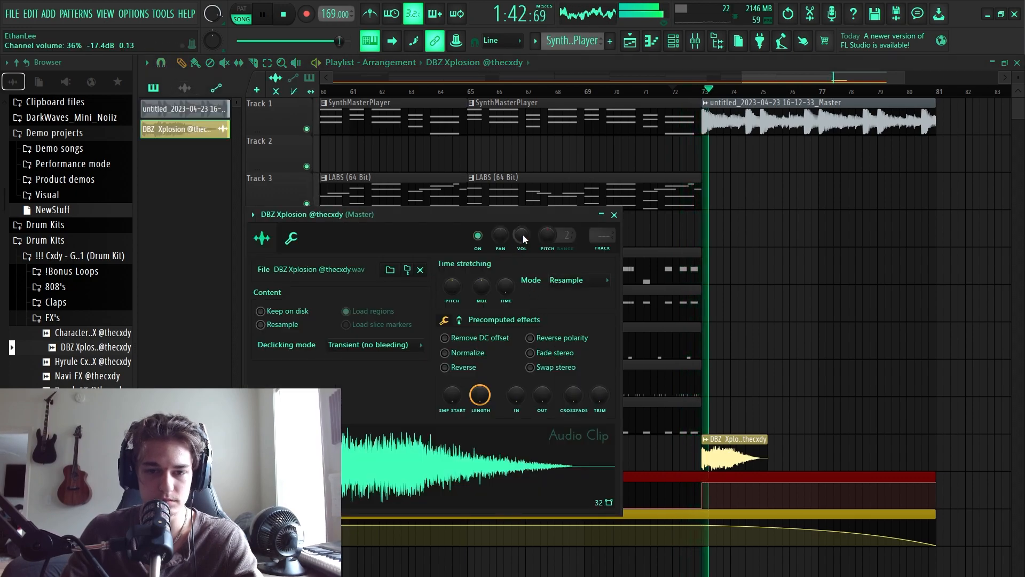
pyautogui.click(609, 212)
pyautogui.scroll(-5, 817, 377)
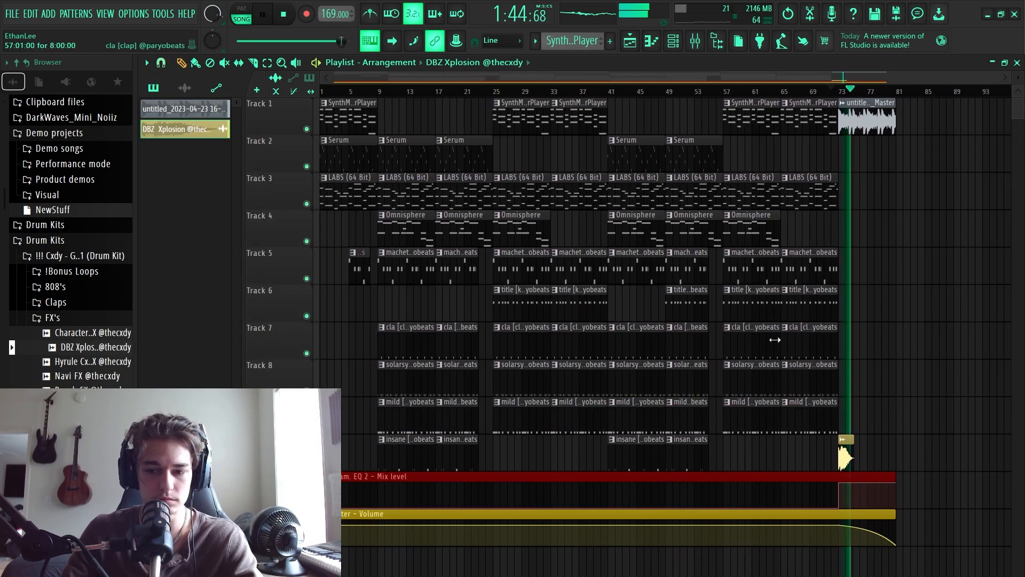
pyautogui.scroll(5, 812, 359)
pyautogui.press('space')
pyautogui.press('space')
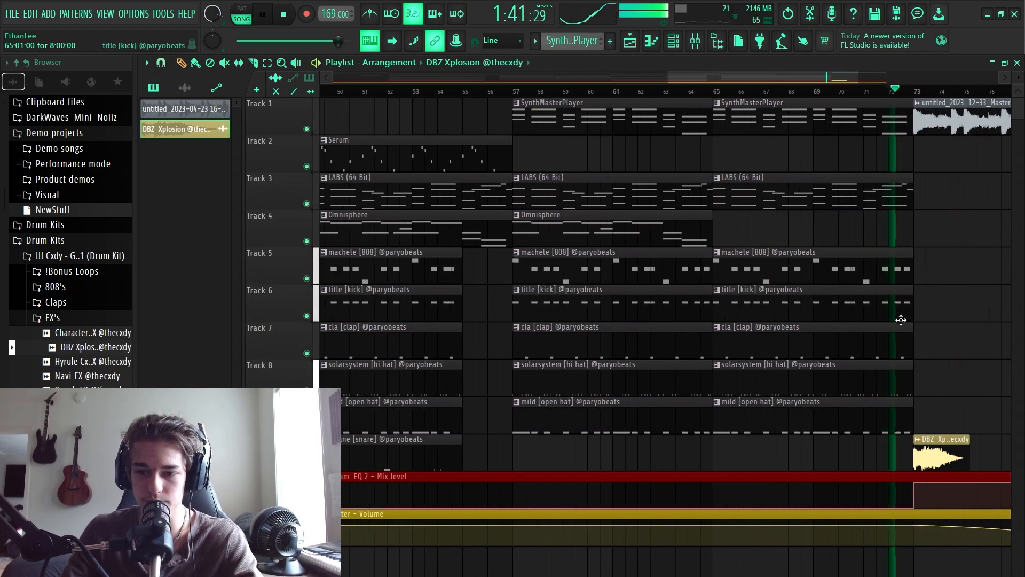
# Shorten the last 808, kick, hi-hat and open-hat clips to end about half a bar before bar 73.
pyautogui.press('space')
pyautogui.press('space')
pyautogui.moveTo(898, 248); pyautogui.dragTo(868, 485)
pyautogui.press('space')
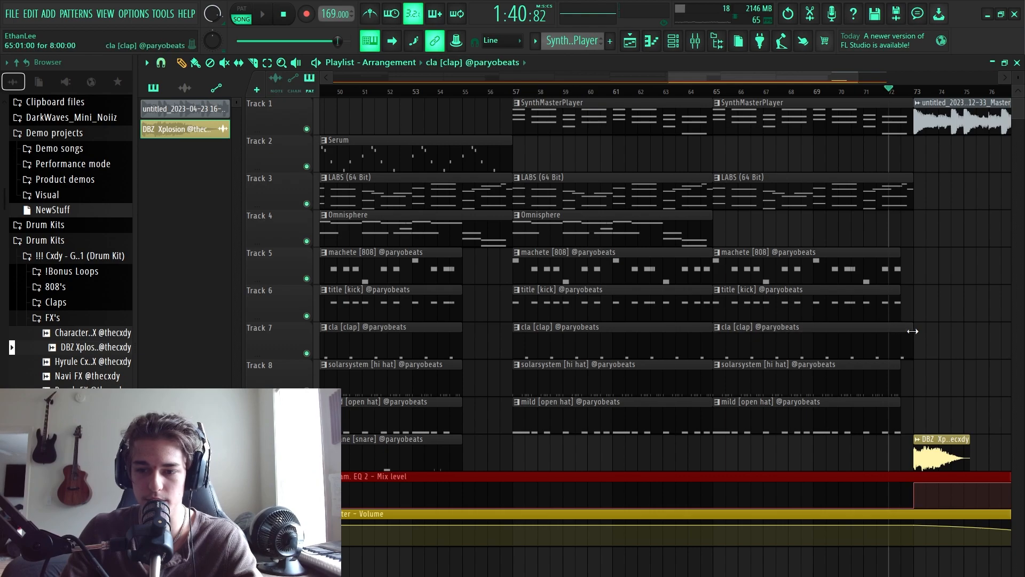
# Replay the transition, undo the last clip change and shorten the final SynthMasterPlayer clip to about half a bar before bar 73.
pyautogui.press('space')
pyautogui.press('space')
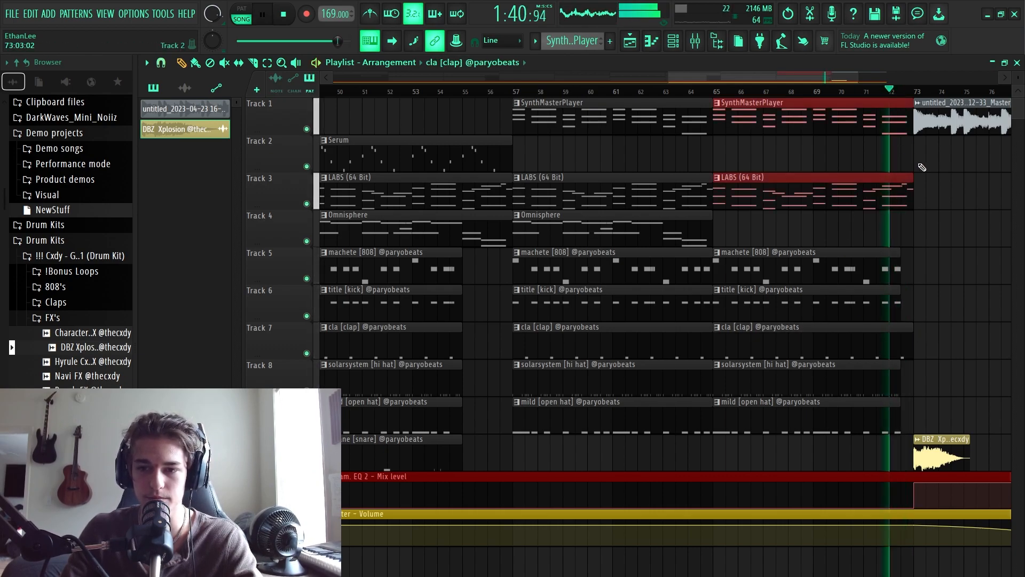
pyautogui.click(901, 123)
pyautogui.hotkey('ctrl', 'z')
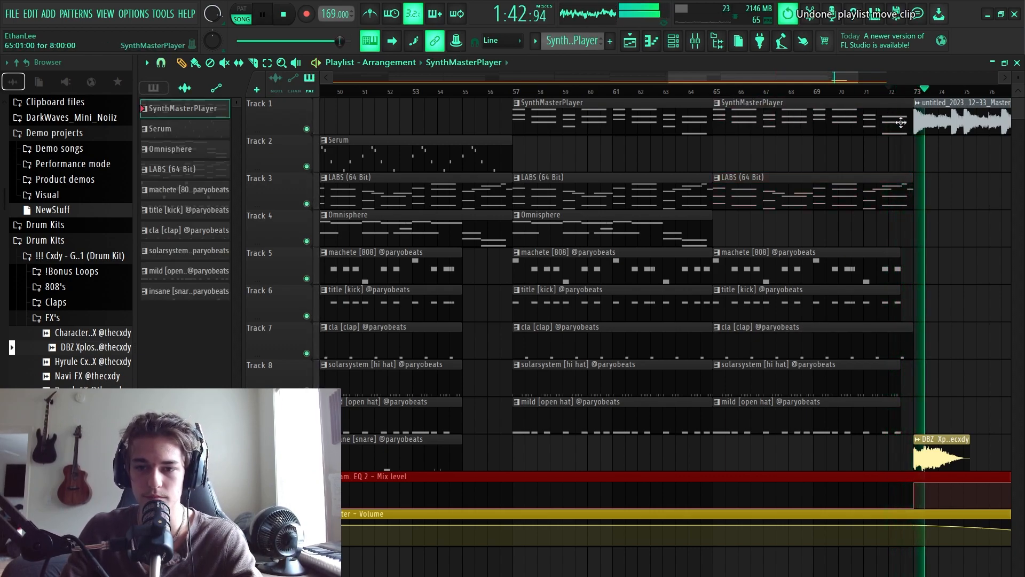
pyautogui.scroll(-3, 633, 347)
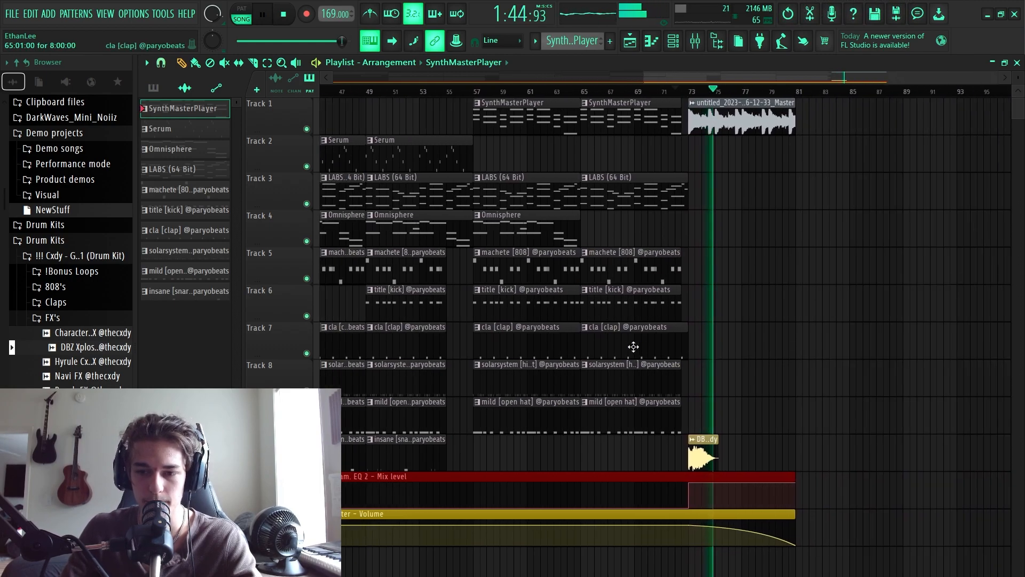
# Listen to the fading outro while looking through the Sound Packs folder, and return playback to the song's start.
pyautogui.scroll(-3, 633, 347)
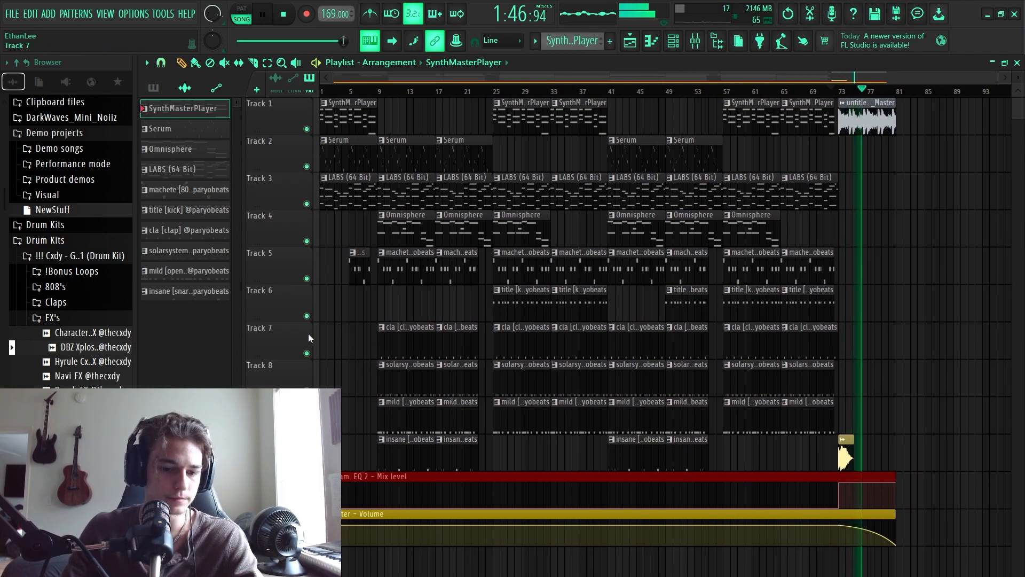
pyautogui.scroll(-15, 70, 240)
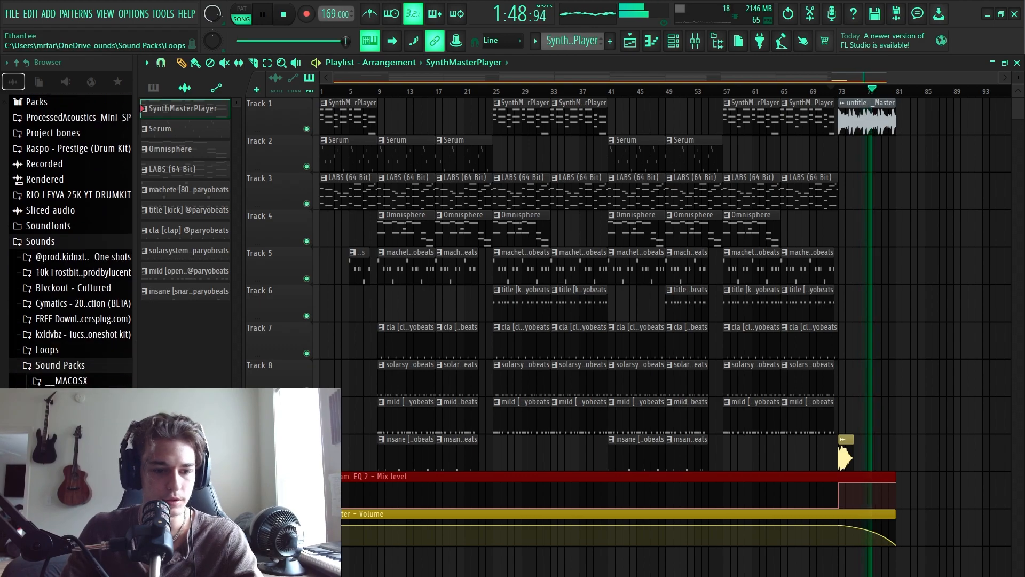
pyautogui.scroll(-4, 70, 240)
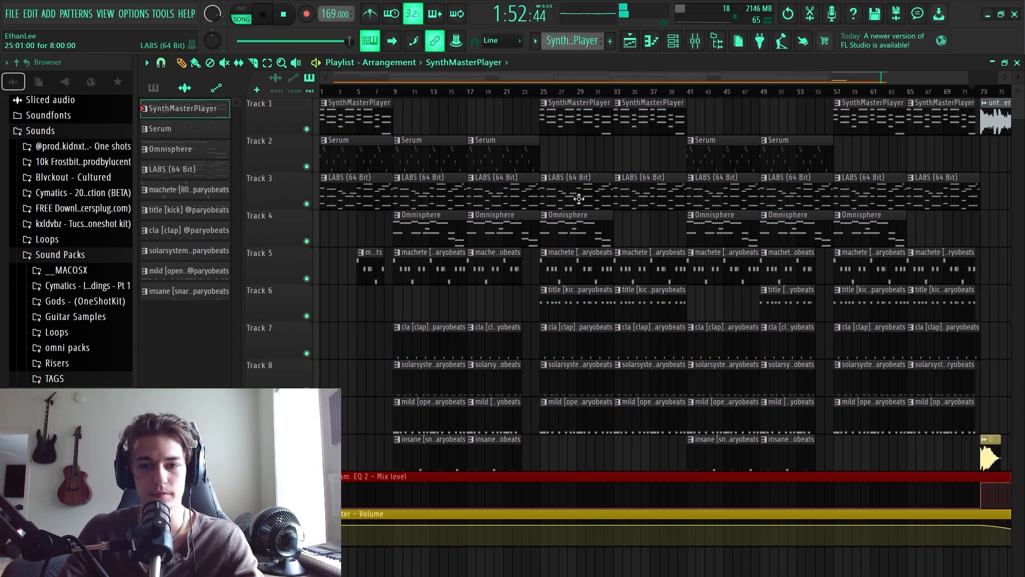
pyautogui.press('space')
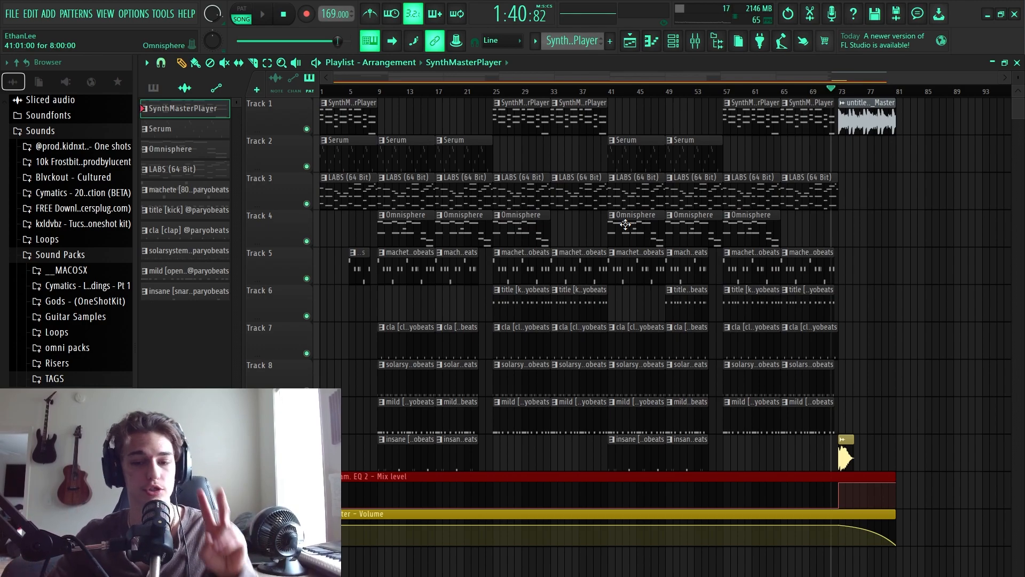
pyautogui.click(283, 15)
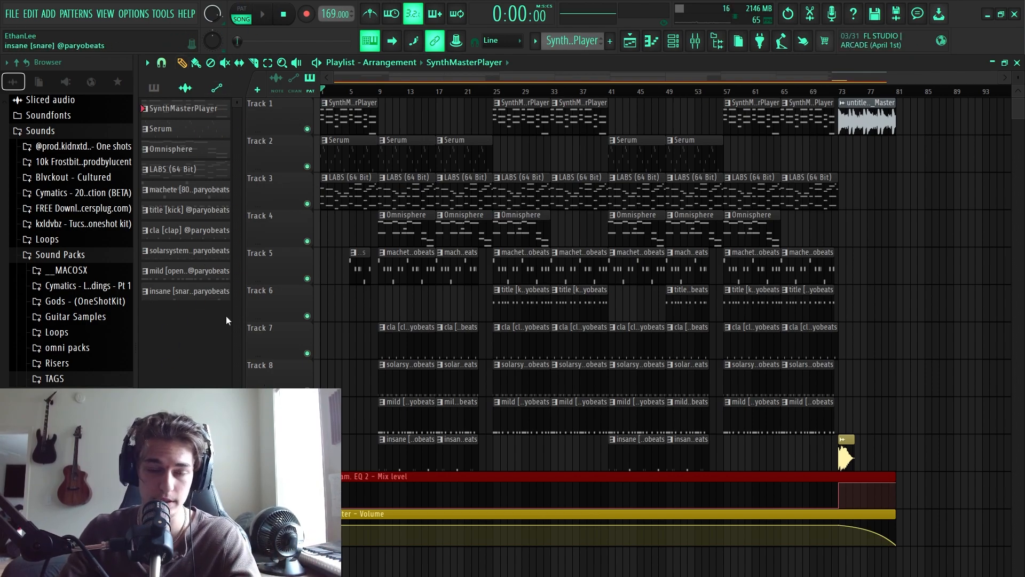
# Transpose the SynthMasterPlayer, Serum, Omnisphere, LABS and machete 808 patterns by -3 semitones and play the song from the start.
pyautogui.scroll(2, 564, 228)
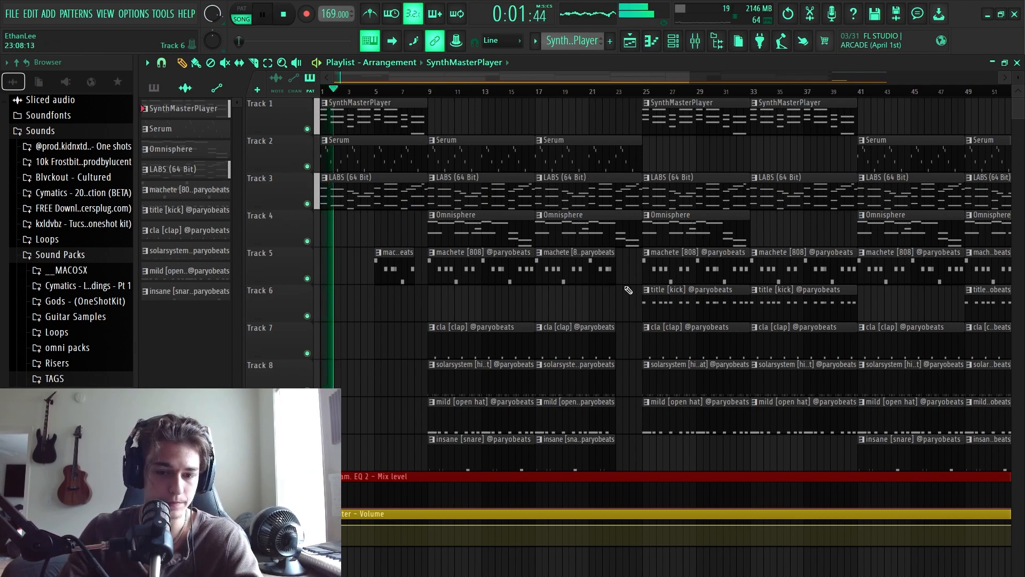
pyautogui.press('space')
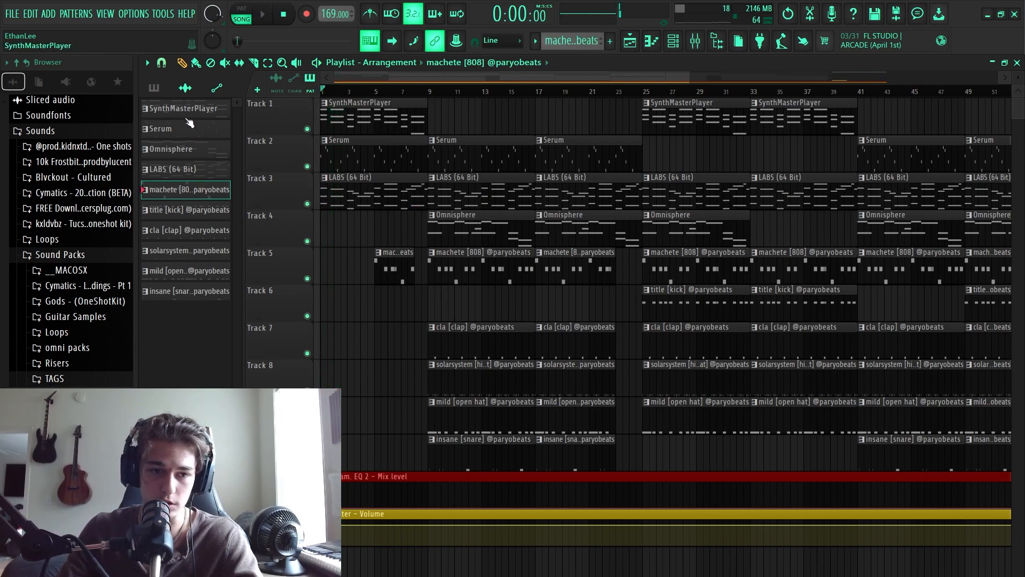
pyautogui.rightClick(191, 112)
pyautogui.click(238, 228)
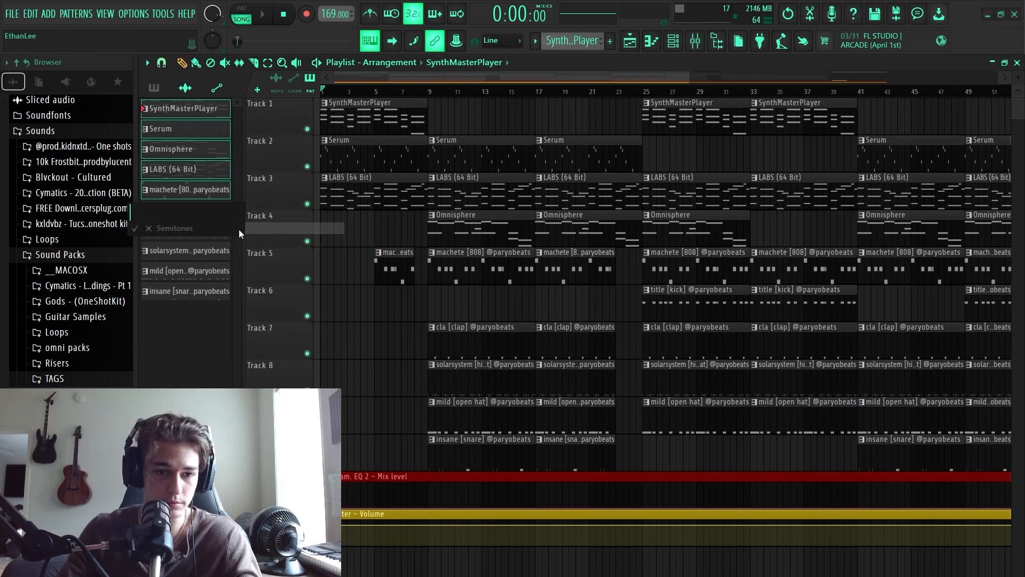
pyautogui.write('-2')
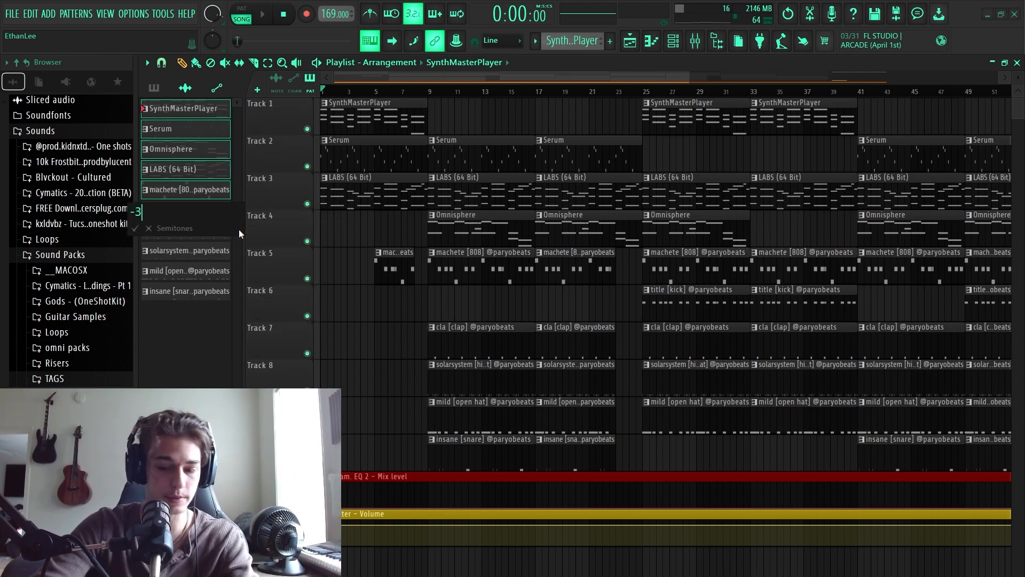
pyautogui.press('Return')
pyautogui.press('space')
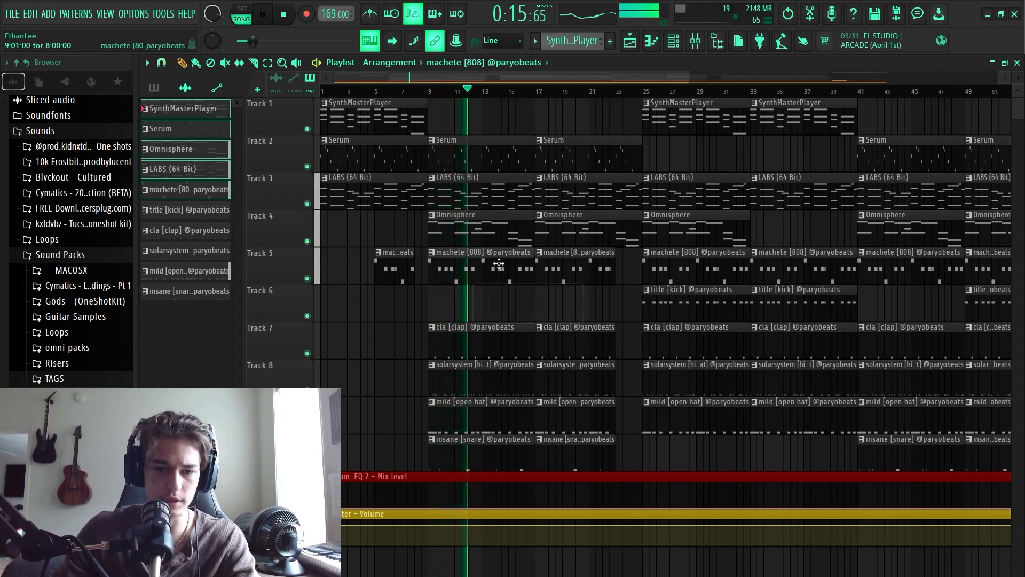
# Move the two A4 notes at bars 3 and 7 of the machete 808 pattern up one octave to A5.
pyautogui.doubleClick(479, 275)
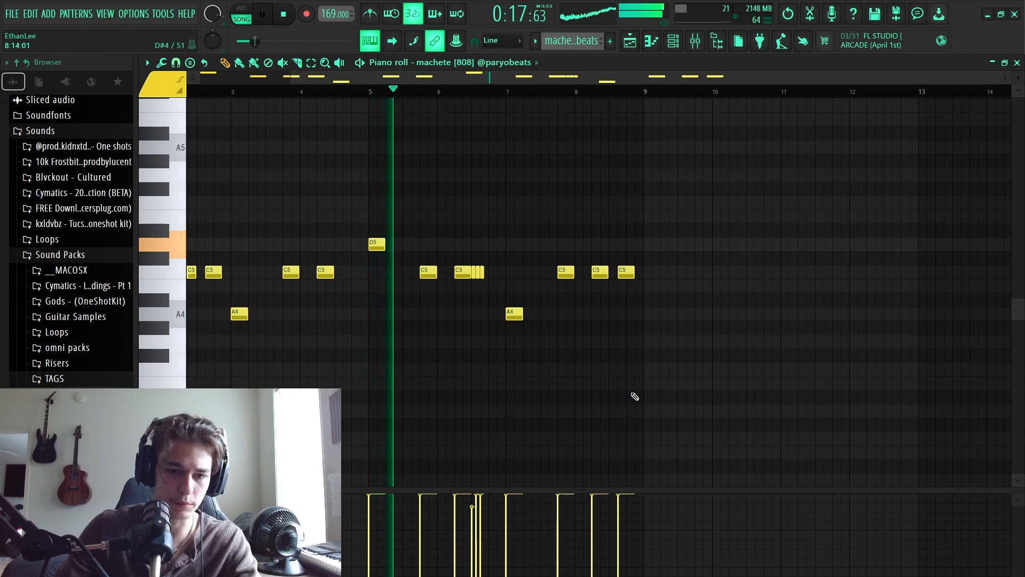
pyautogui.moveTo(567, 306); pyautogui.dragTo(160, 343)
pyautogui.hotkey('ctrl', 'Up')
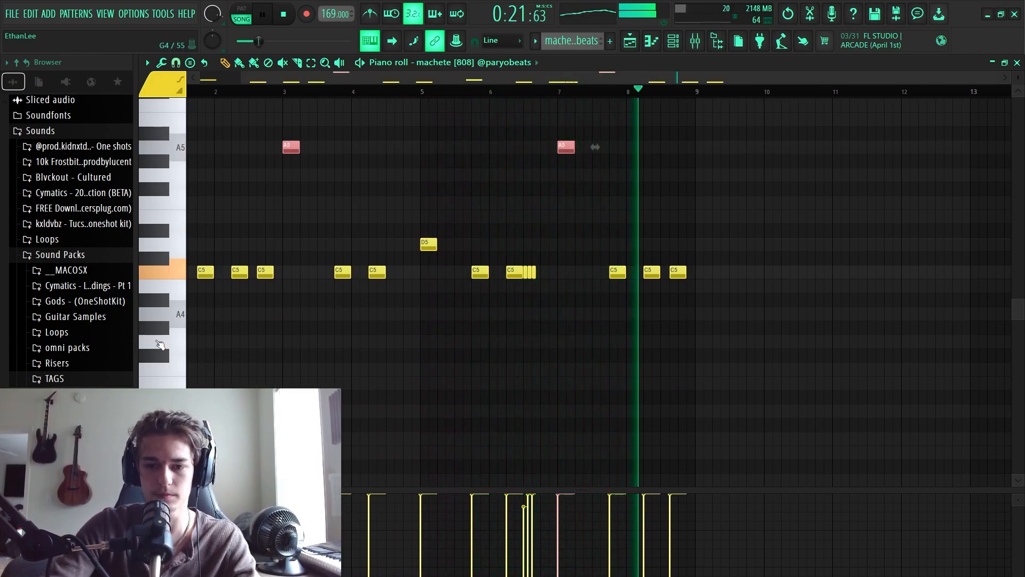
# Move only the bar 3 note of the 808 pattern back down an octave to A4 and return to the playlist.
pyautogui.click(318, 169)
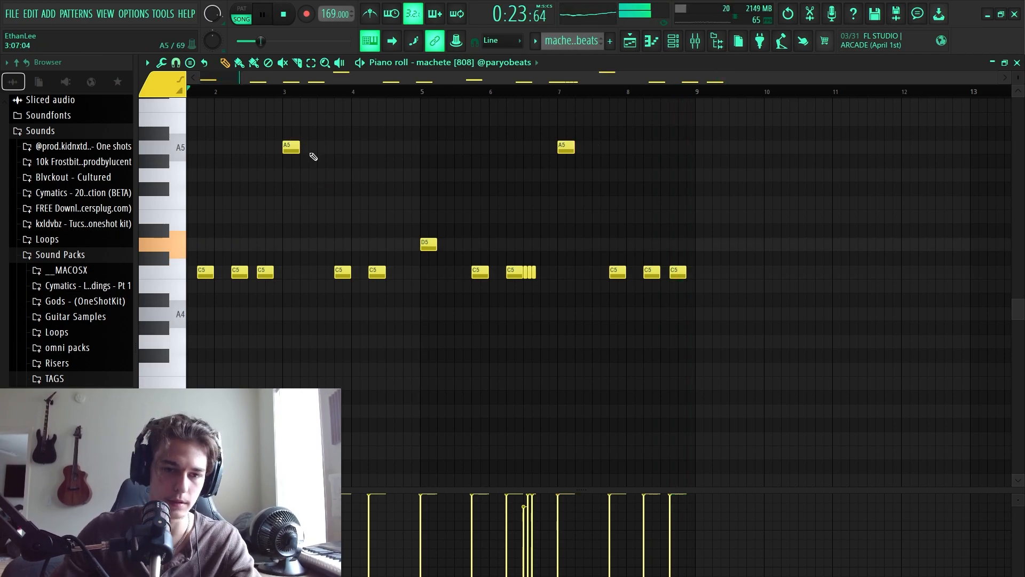
pyautogui.moveTo(276, 132); pyautogui.dragTo(322, 169)
pyautogui.hotkey('ctrl', 'Down')
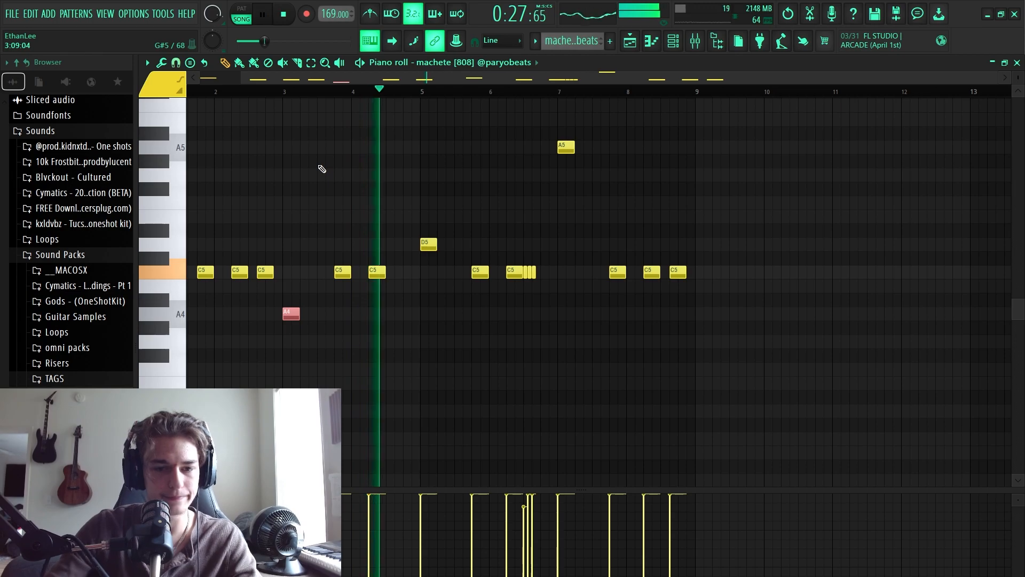
pyautogui.press('F5')
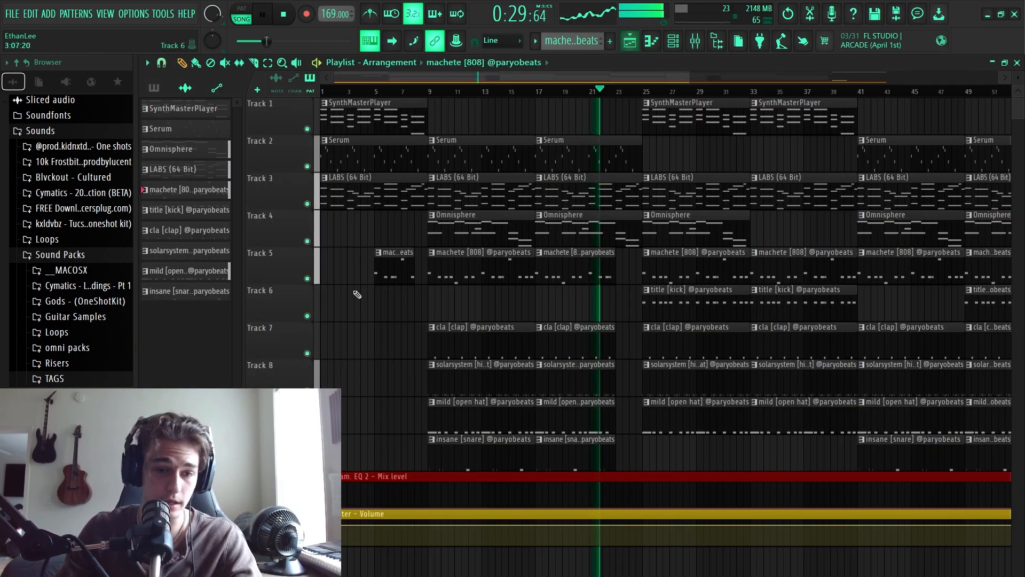
# Transpose the four melody patterns and the machete 808 pattern by 2 semitones and play the song from the start.
pyautogui.press('space')
pyautogui.rightClick(199, 114)
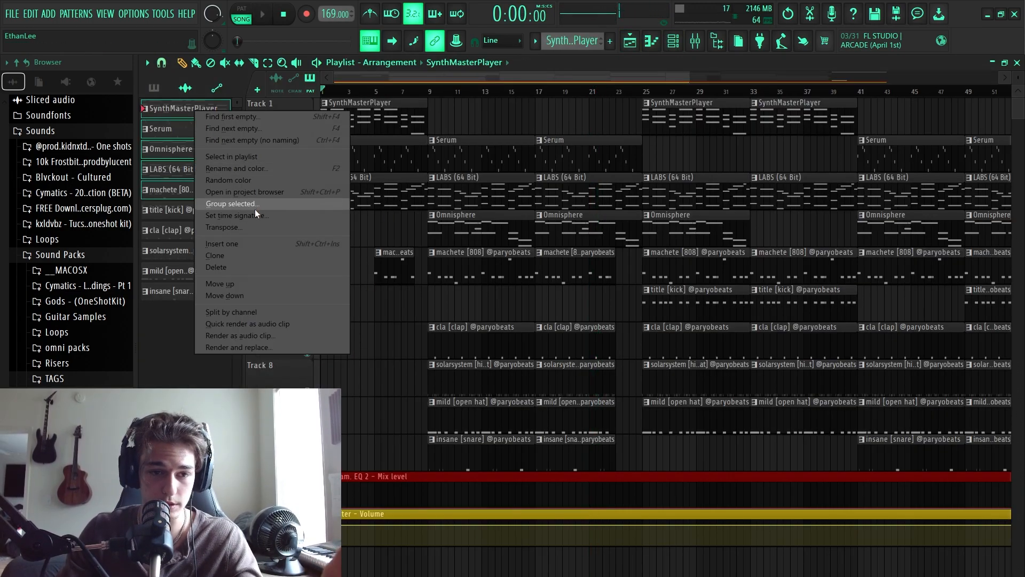
pyautogui.click(244, 230)
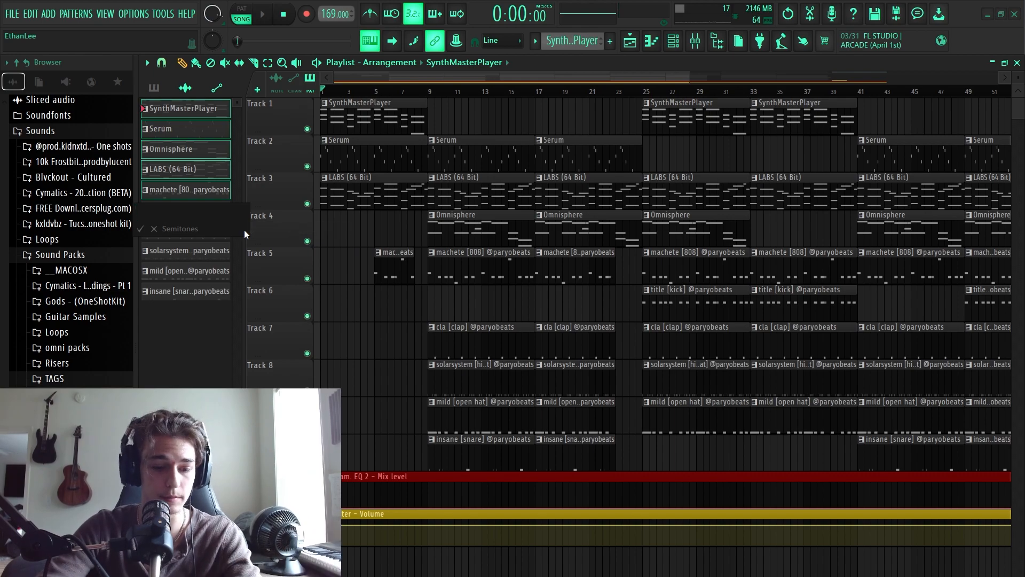
pyautogui.write('2')
pyautogui.press('Return')
pyautogui.press('space')
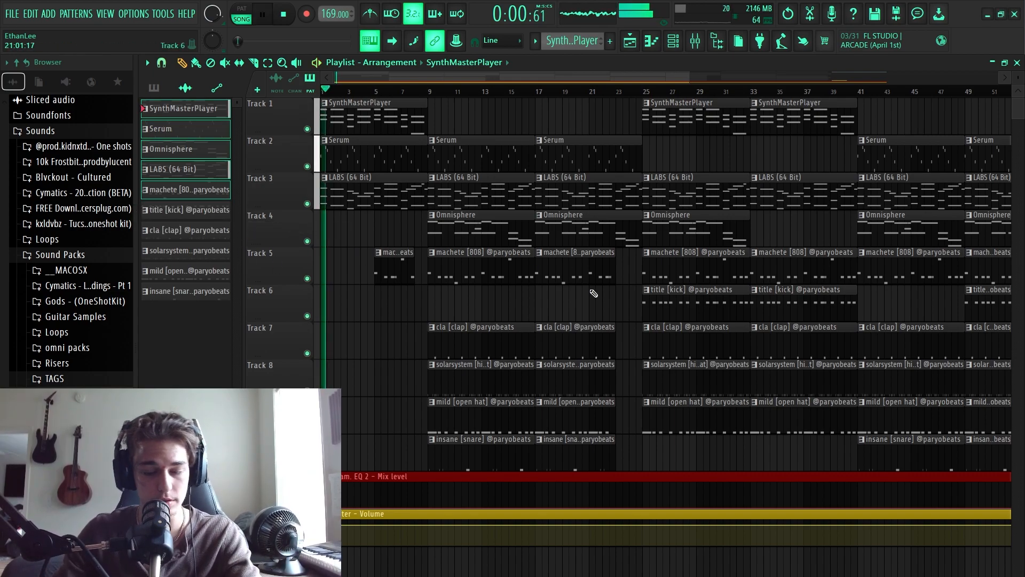
# Play into the outro at bar 73 and set its rendered Master audio clip's time-stretching mode to Stretch.
pyautogui.scroll(-3, 592, 266)
pyautogui.scroll(-2, 592, 265)
pyautogui.scroll(5, 592, 237)
pyautogui.press('space')
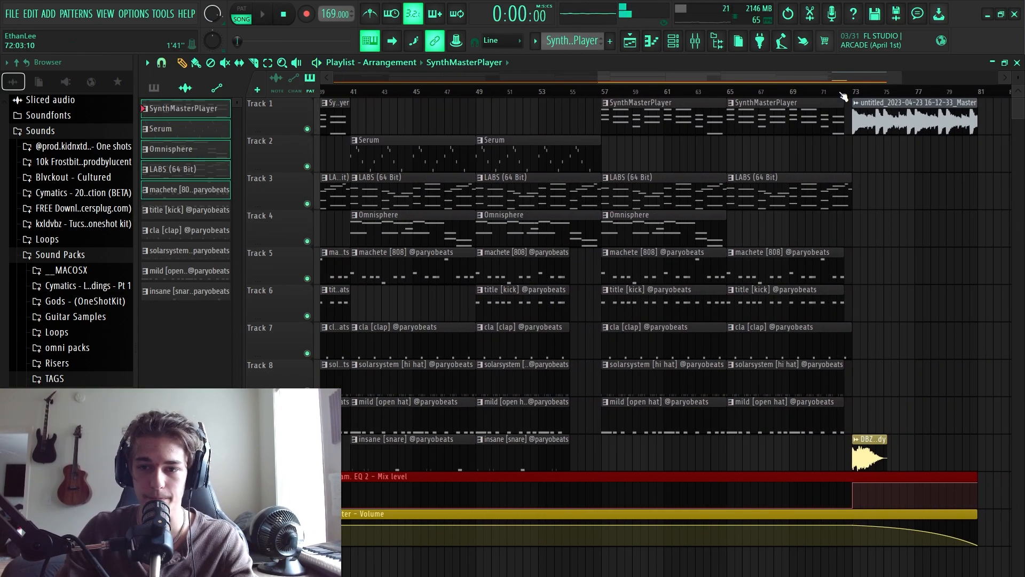
pyautogui.click(833, 91)
pyautogui.press('space')
pyautogui.doubleClick(885, 119)
pyautogui.press('space')
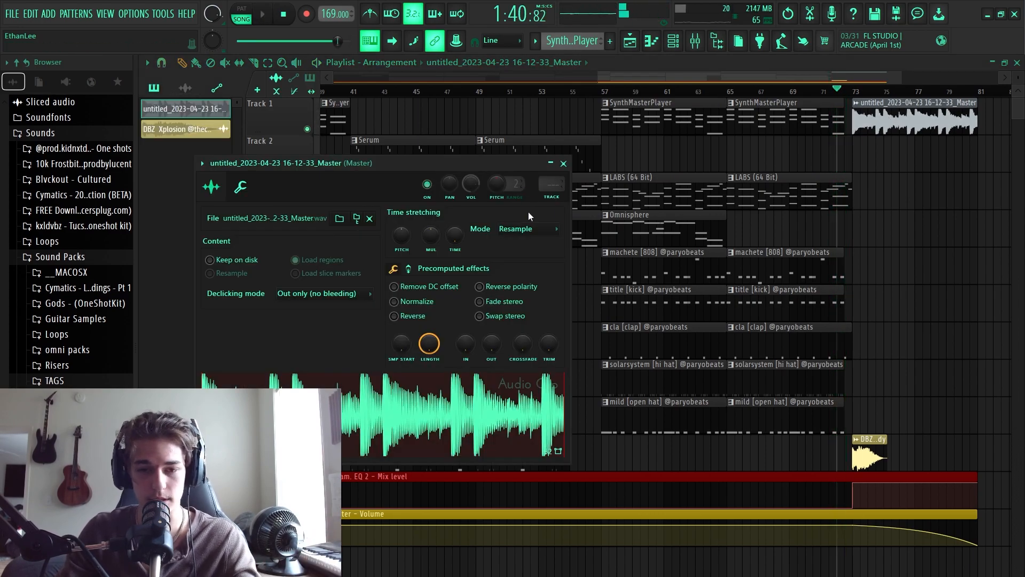
pyautogui.click(527, 229)
pyautogui.click(511, 264)
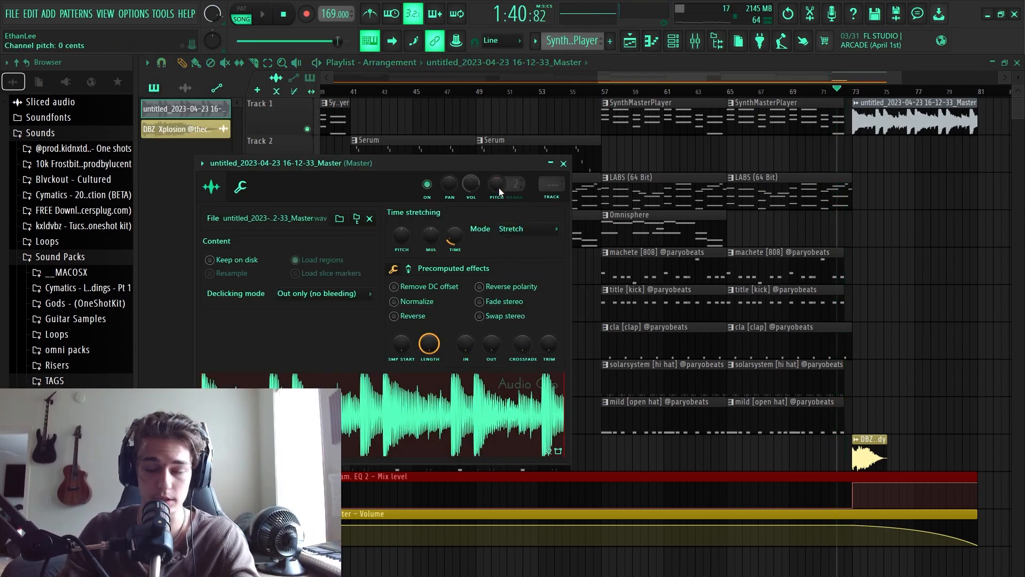
pyautogui.click(563, 164)
# Replay the transition into the bar 73 outro, restarting from about bar 70.
pyautogui.scroll(2, 915, 226)
pyautogui.moveTo(908, 227); pyautogui.dragTo(721, 254)
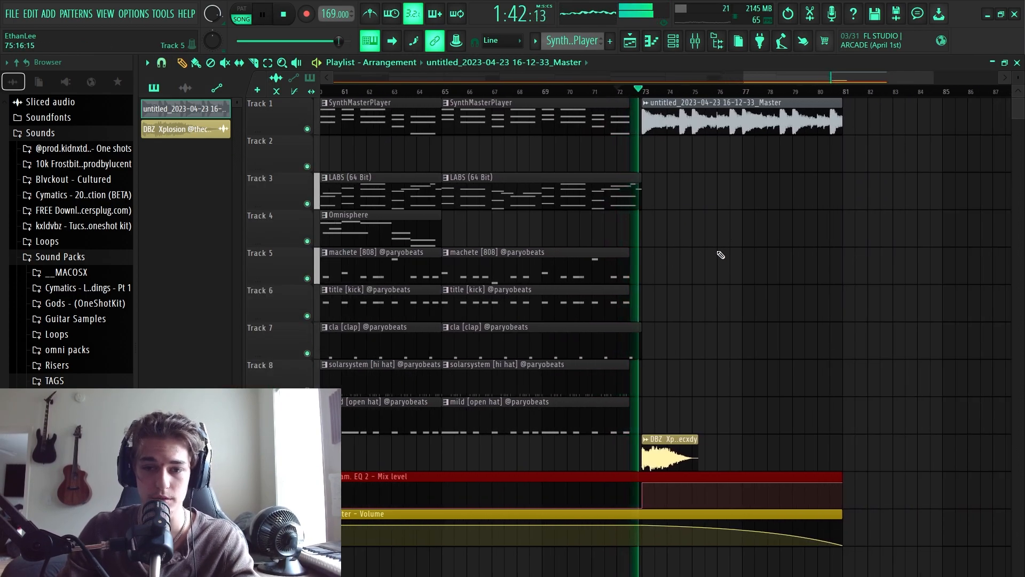
pyautogui.press('space')
pyautogui.click(595, 83)
pyautogui.click(606, 93)
pyautogui.press('space')
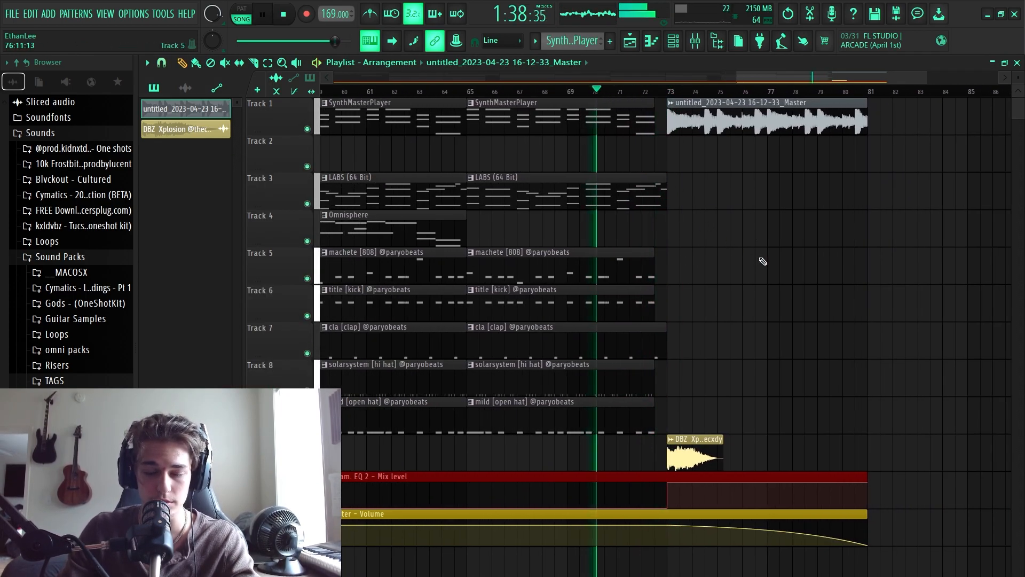
# Play the arrangement from bar 65 through the outro to check the ending, and stop playback.
pyautogui.scroll(-2, 756, 258)
pyautogui.press('space')
pyautogui.click(581, 92)
pyautogui.press('space')
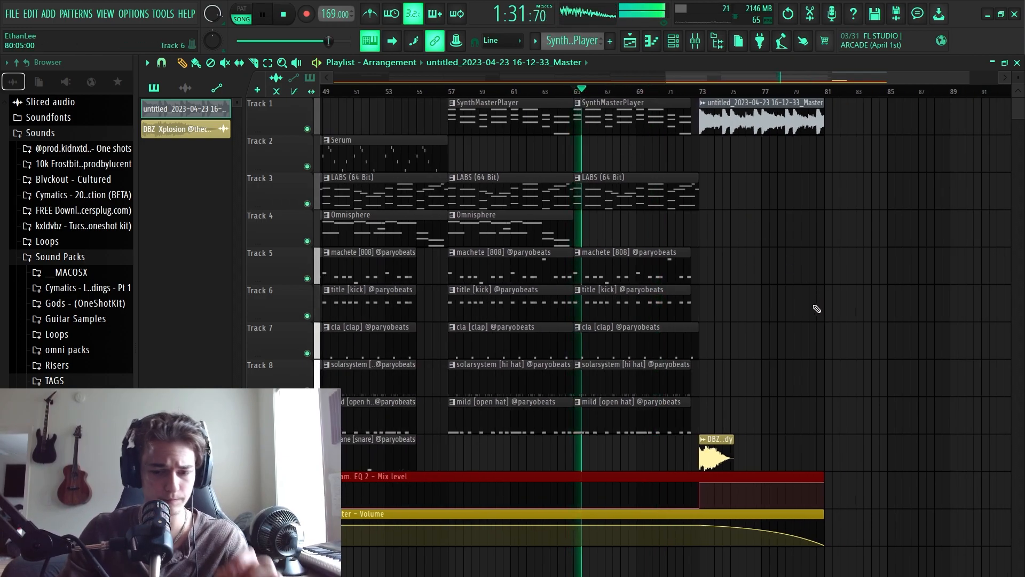
pyautogui.moveTo(812, 307); pyautogui.dragTo(705, 326)
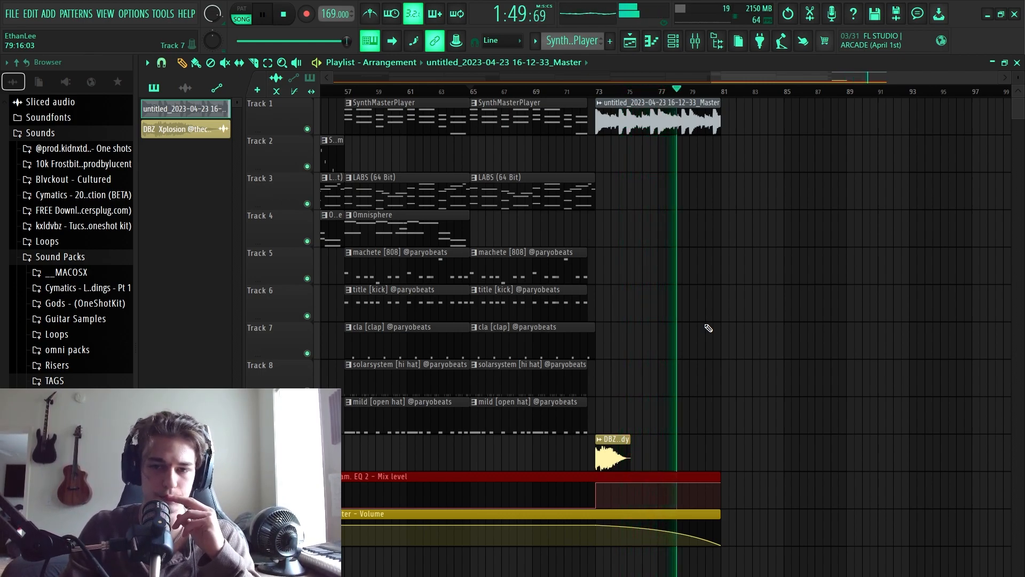
pyautogui.scroll(-5, 691, 347)
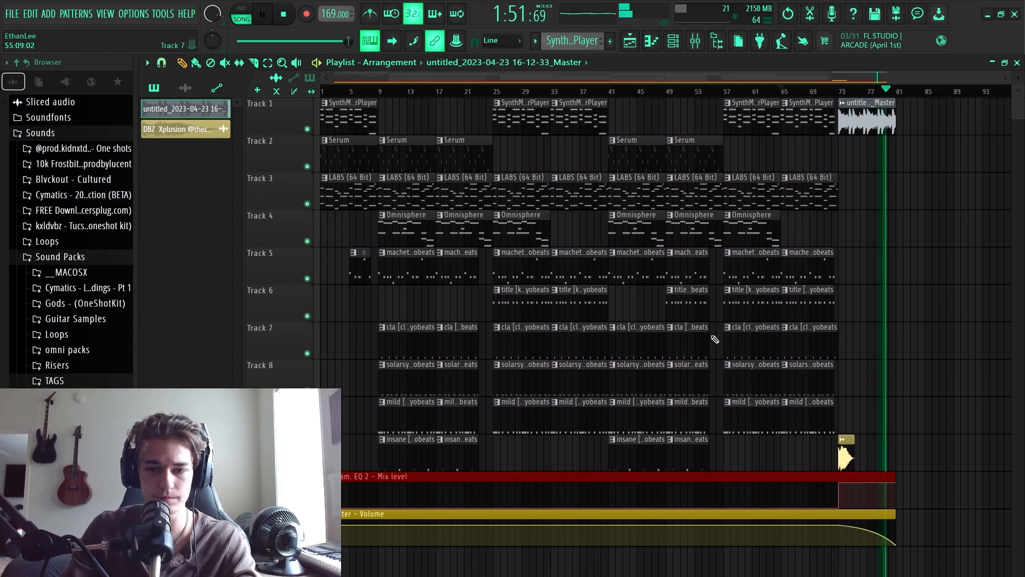
pyautogui.press('space')
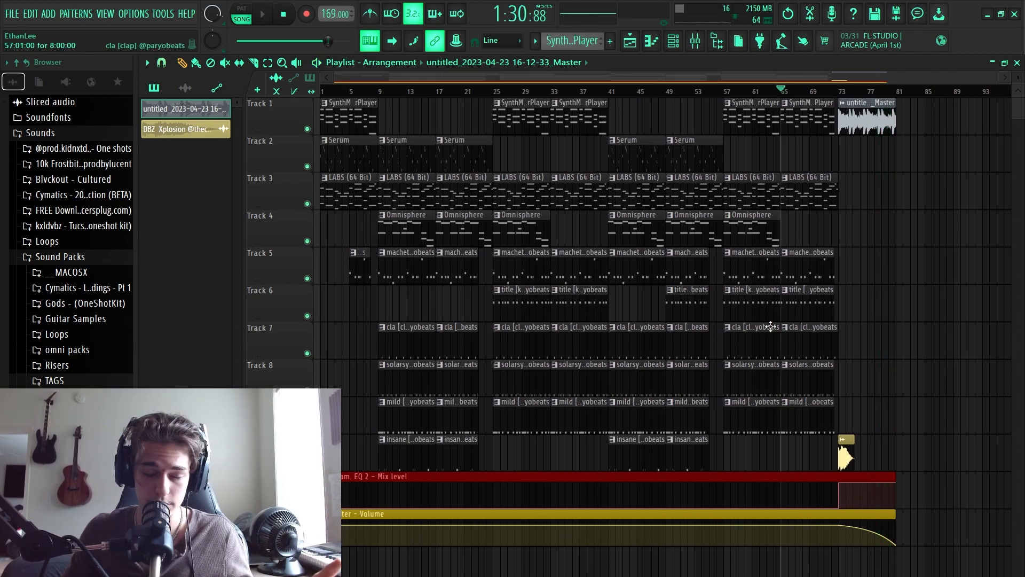